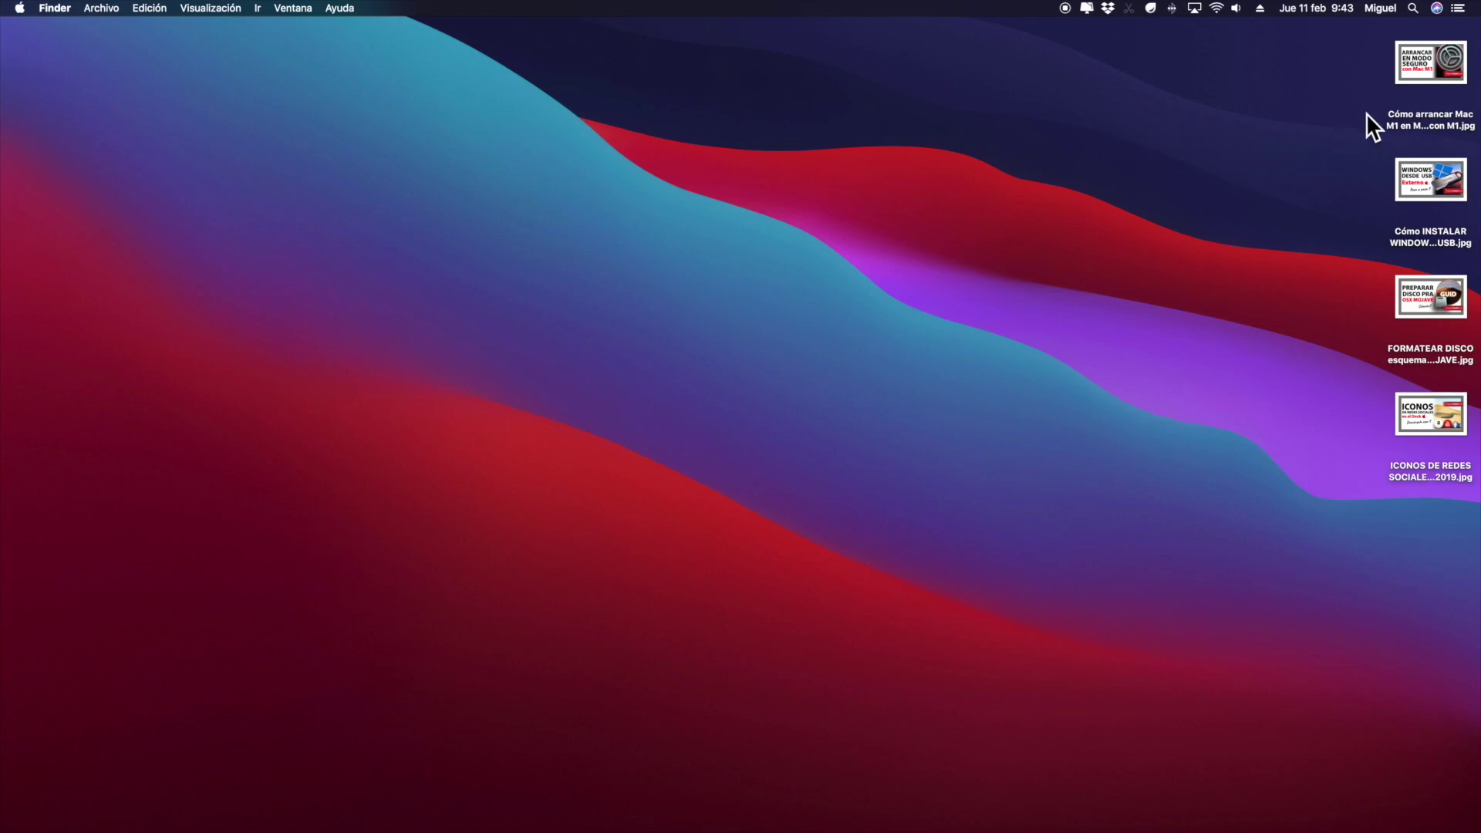
Preview the desktop images in sequence, from the Mac M1 thumbnail down to the ICONOS DE REDES SOCIALES thumbnail
click(1431, 60)
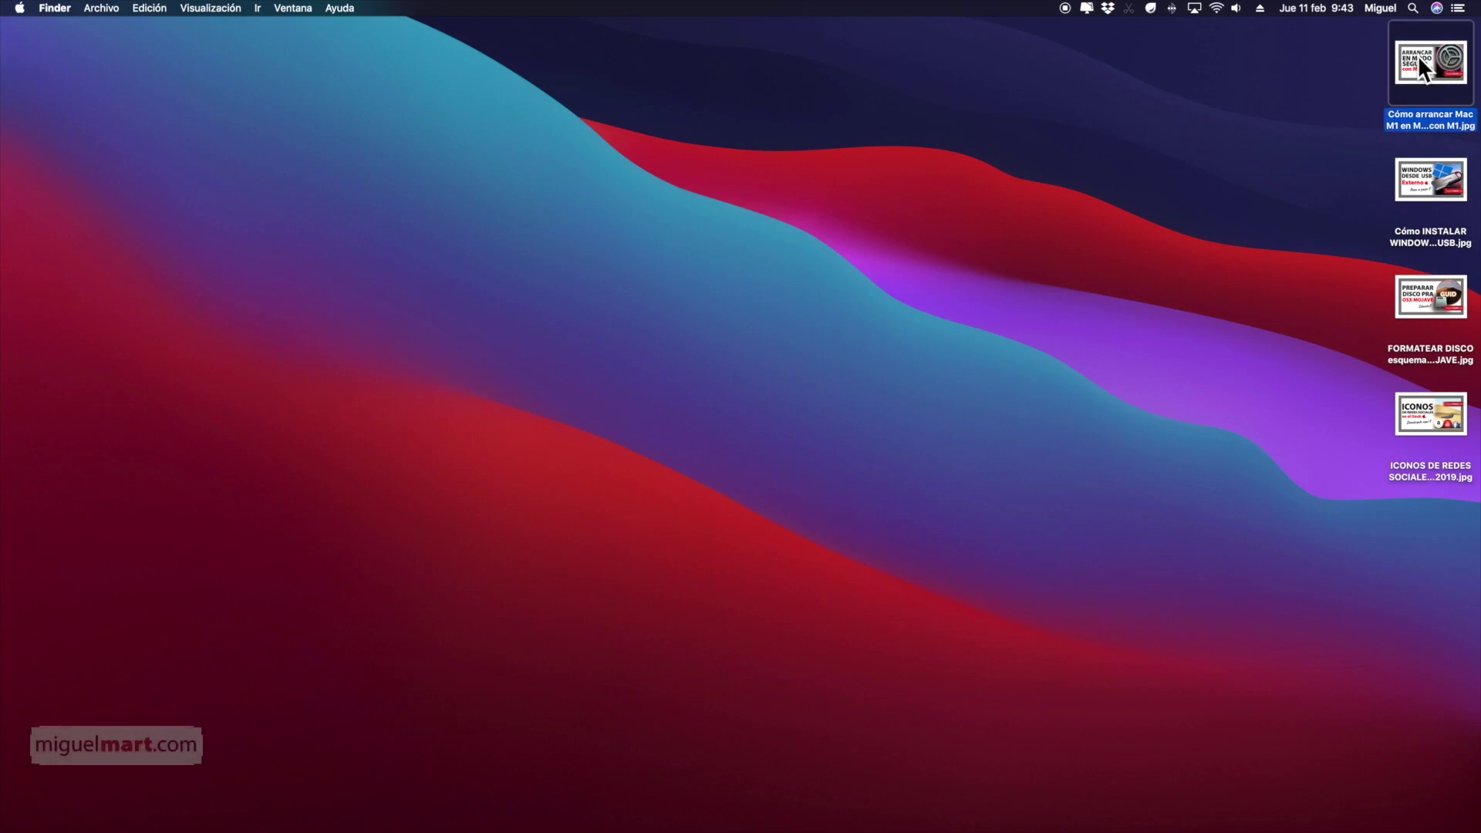
key(space)
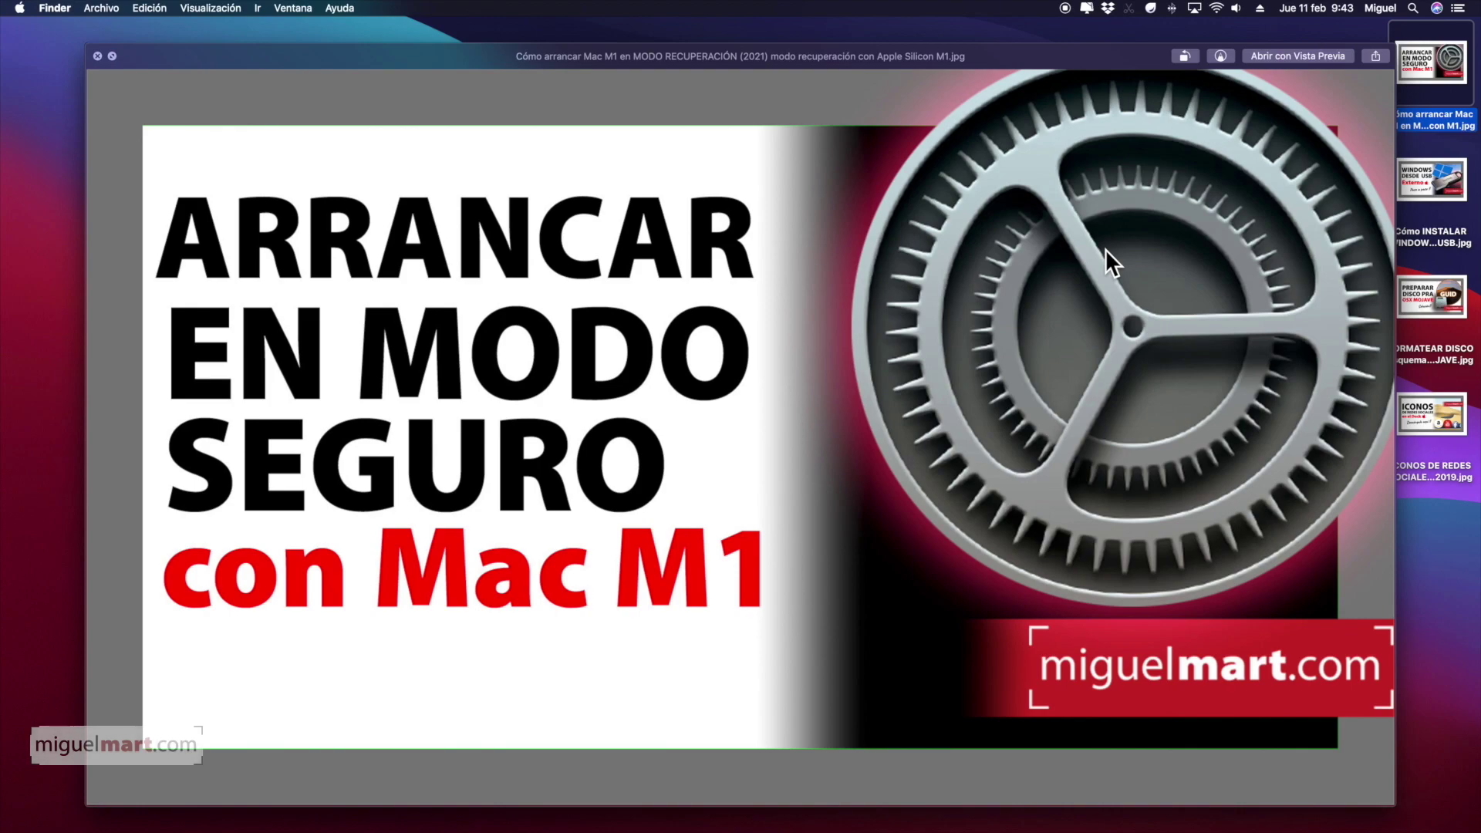
key(Down)
key(Down)
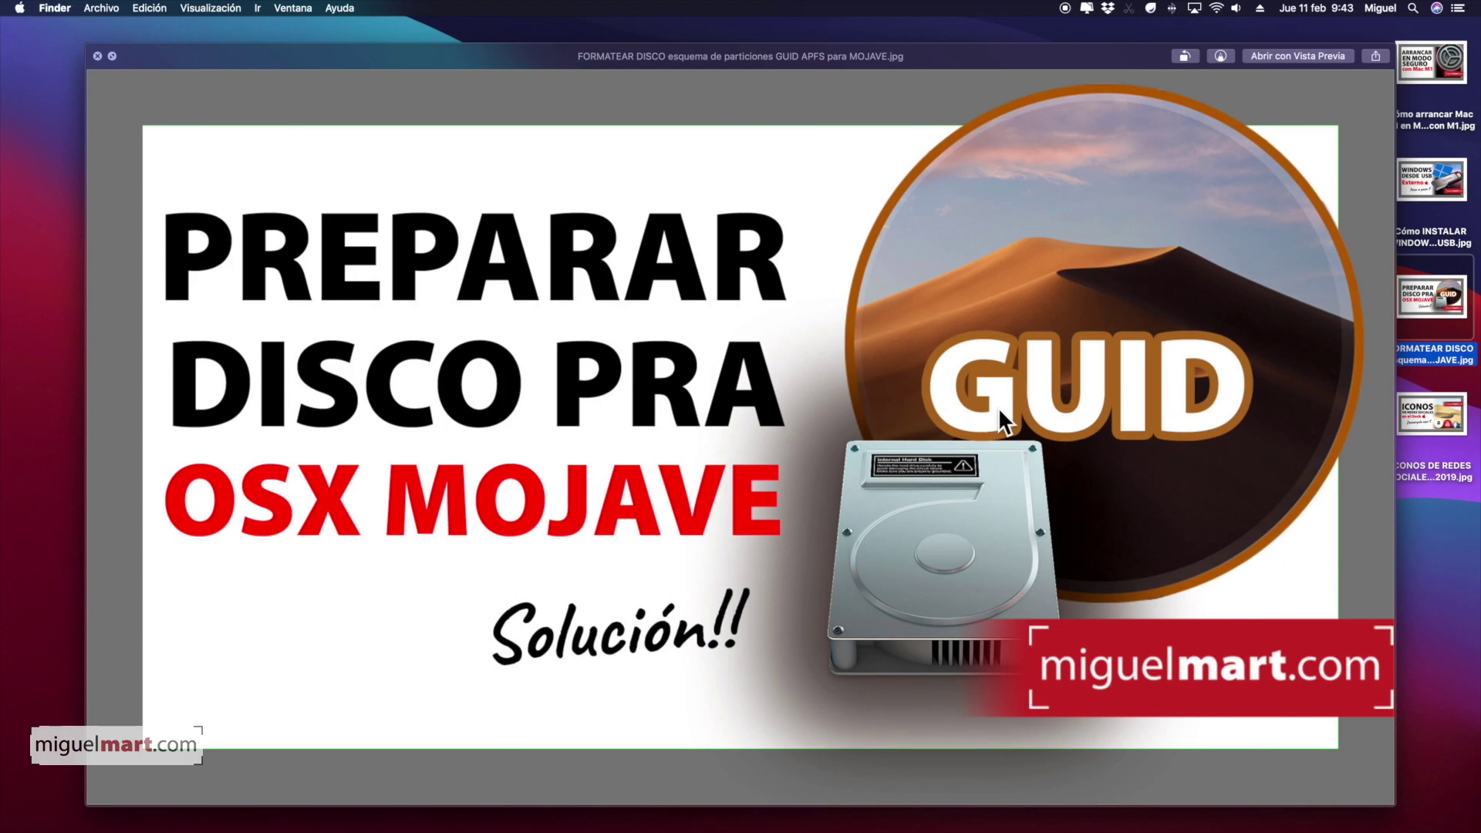
key(Down)
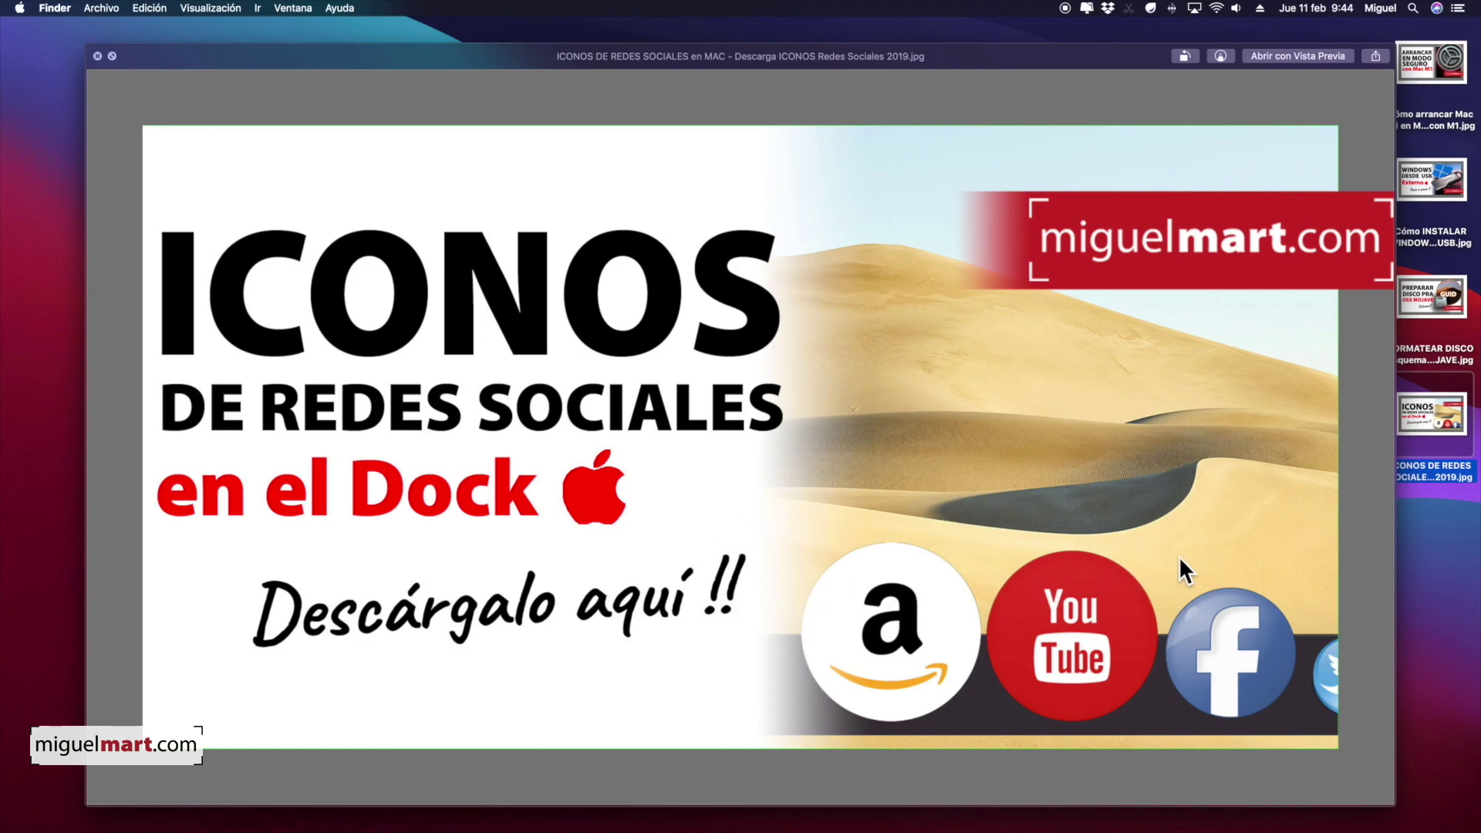
key(space)
mouse_move(1165, 811)
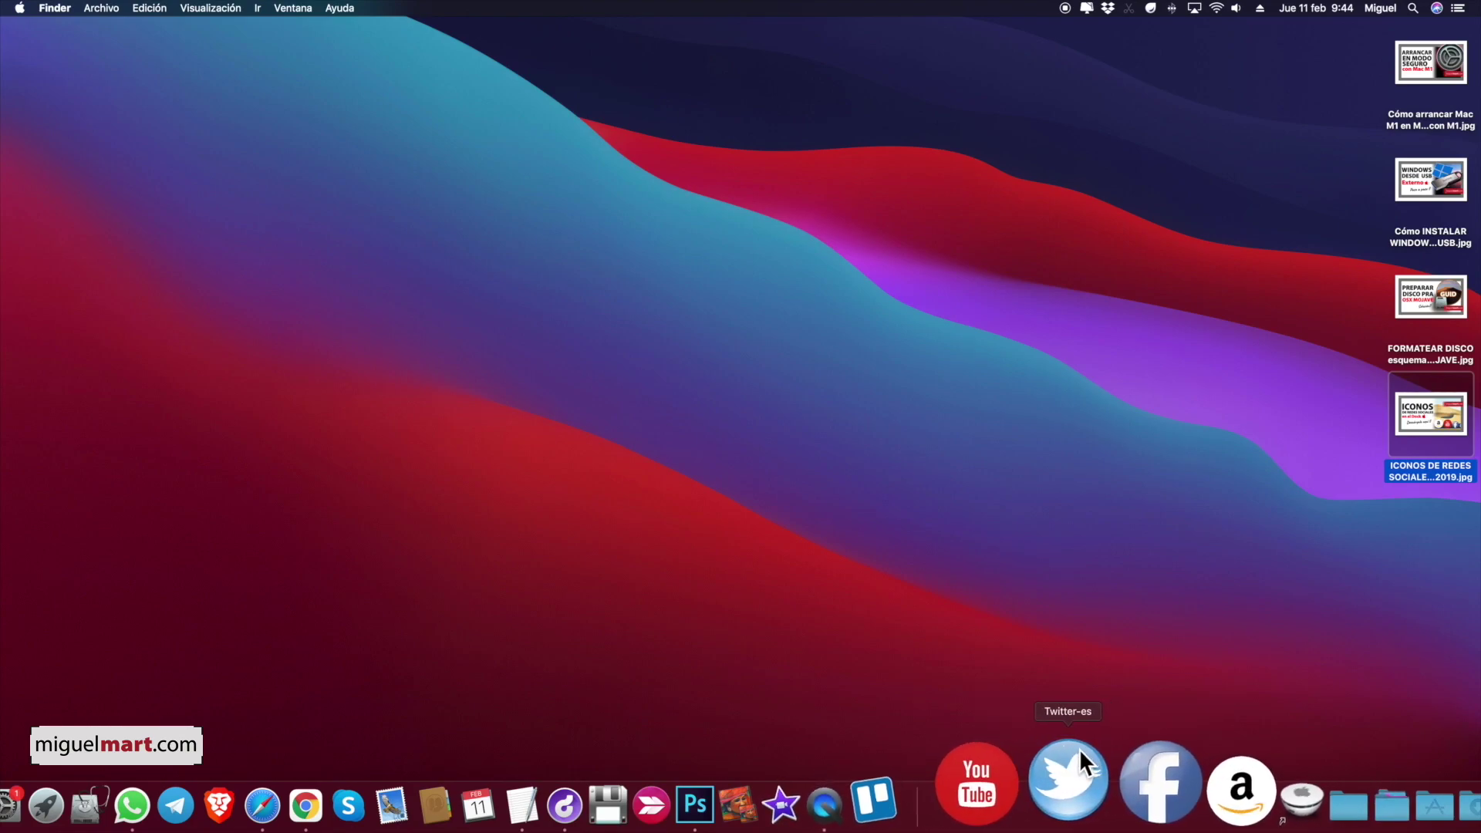
mouse_move(1034, 811)
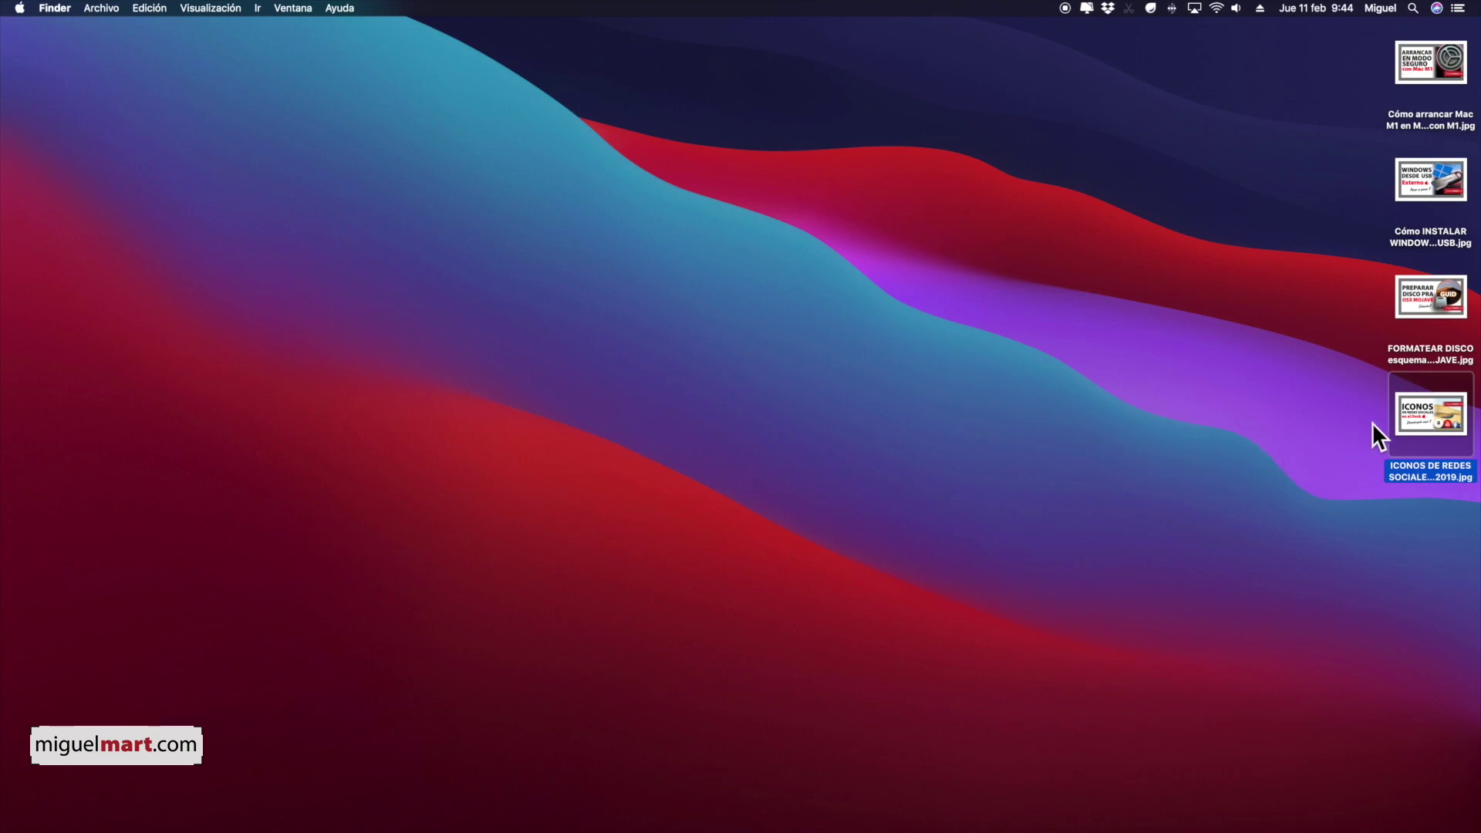
click(1164, 468)
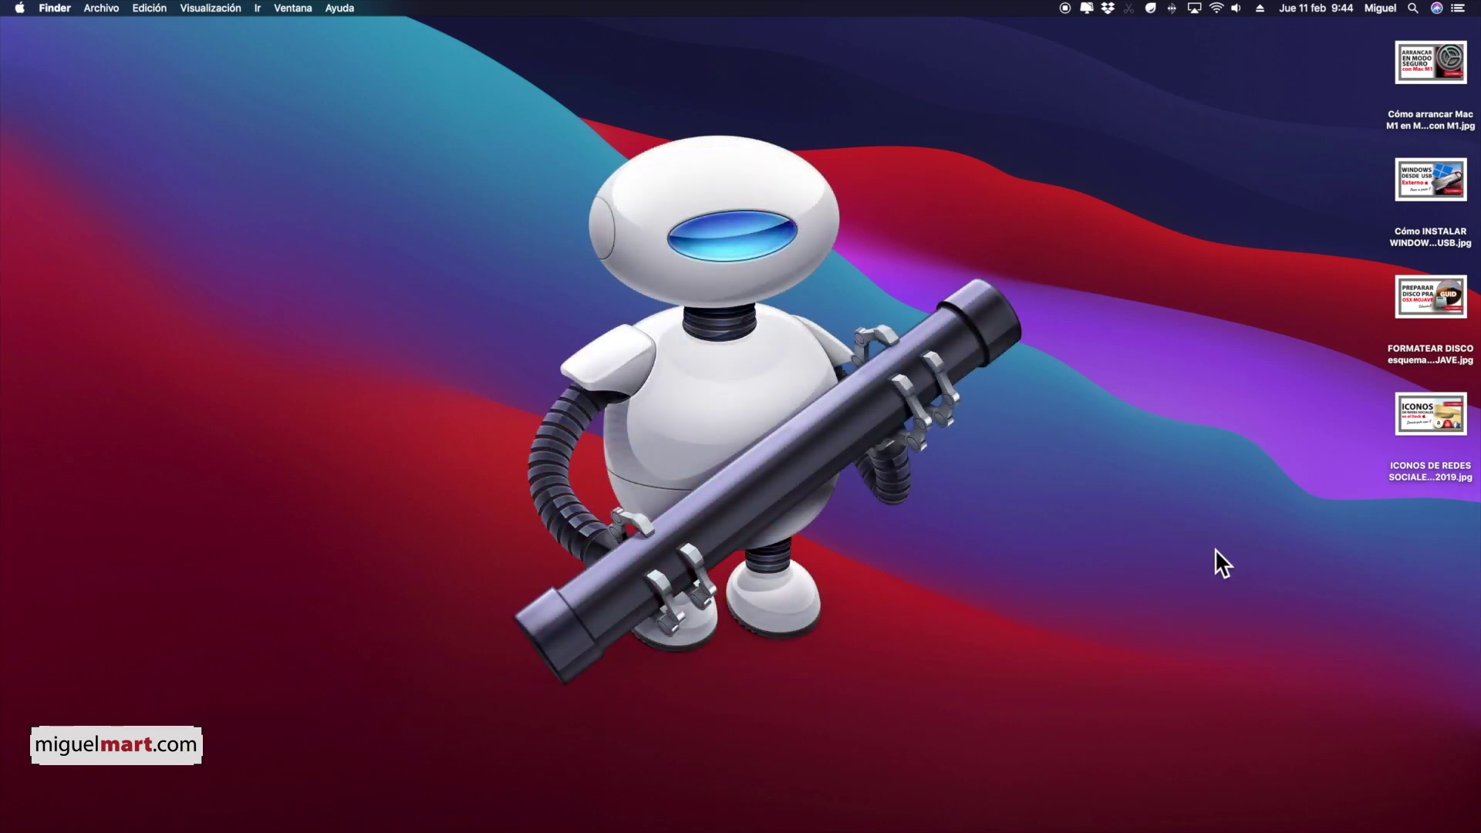
Open Automator from the Aplicaciones folder and create a new document of type Flujo de trabajo
mouse_move(1219, 822)
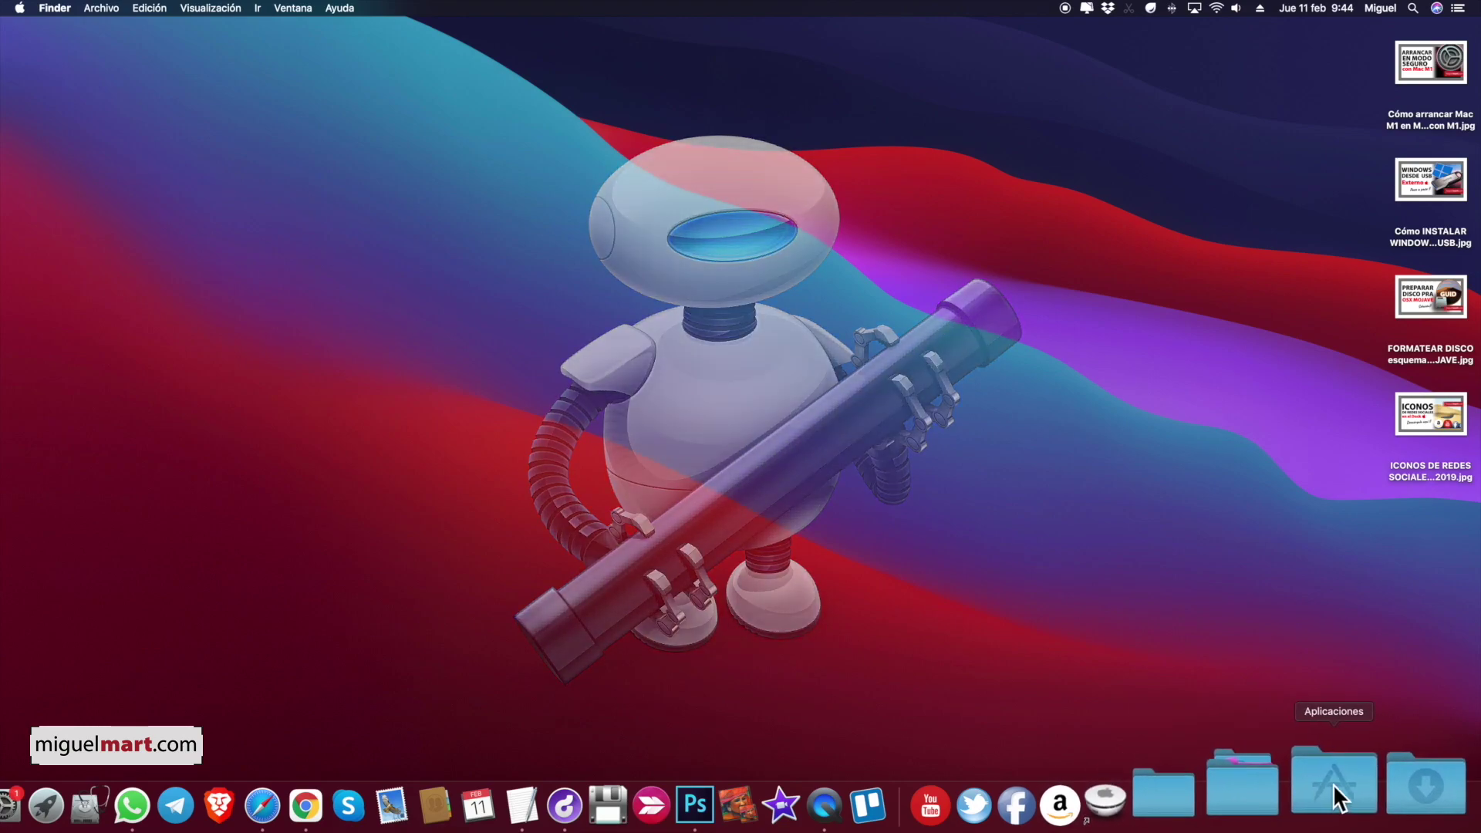
click(1333, 784)
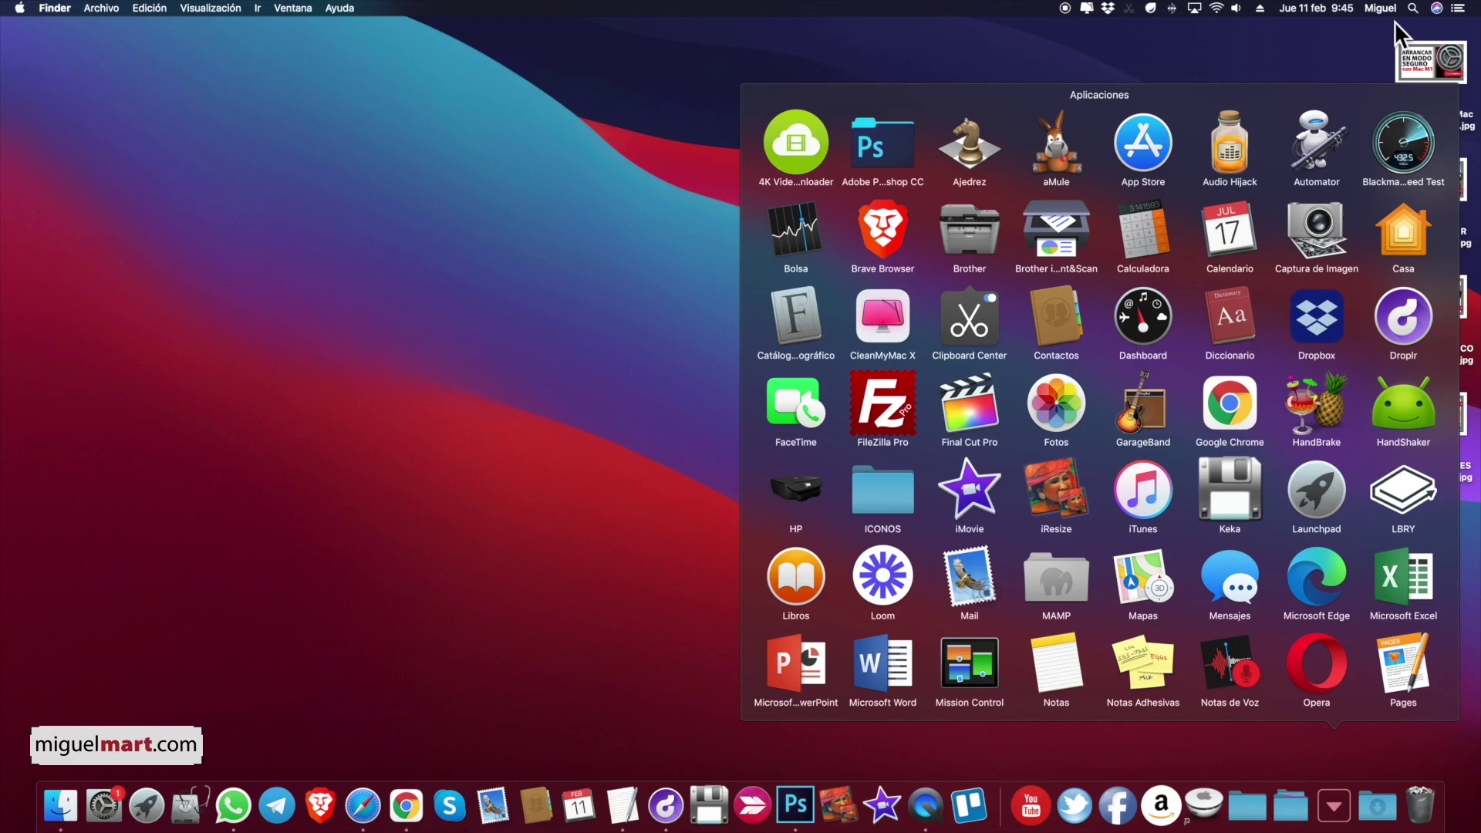
click(1313, 137)
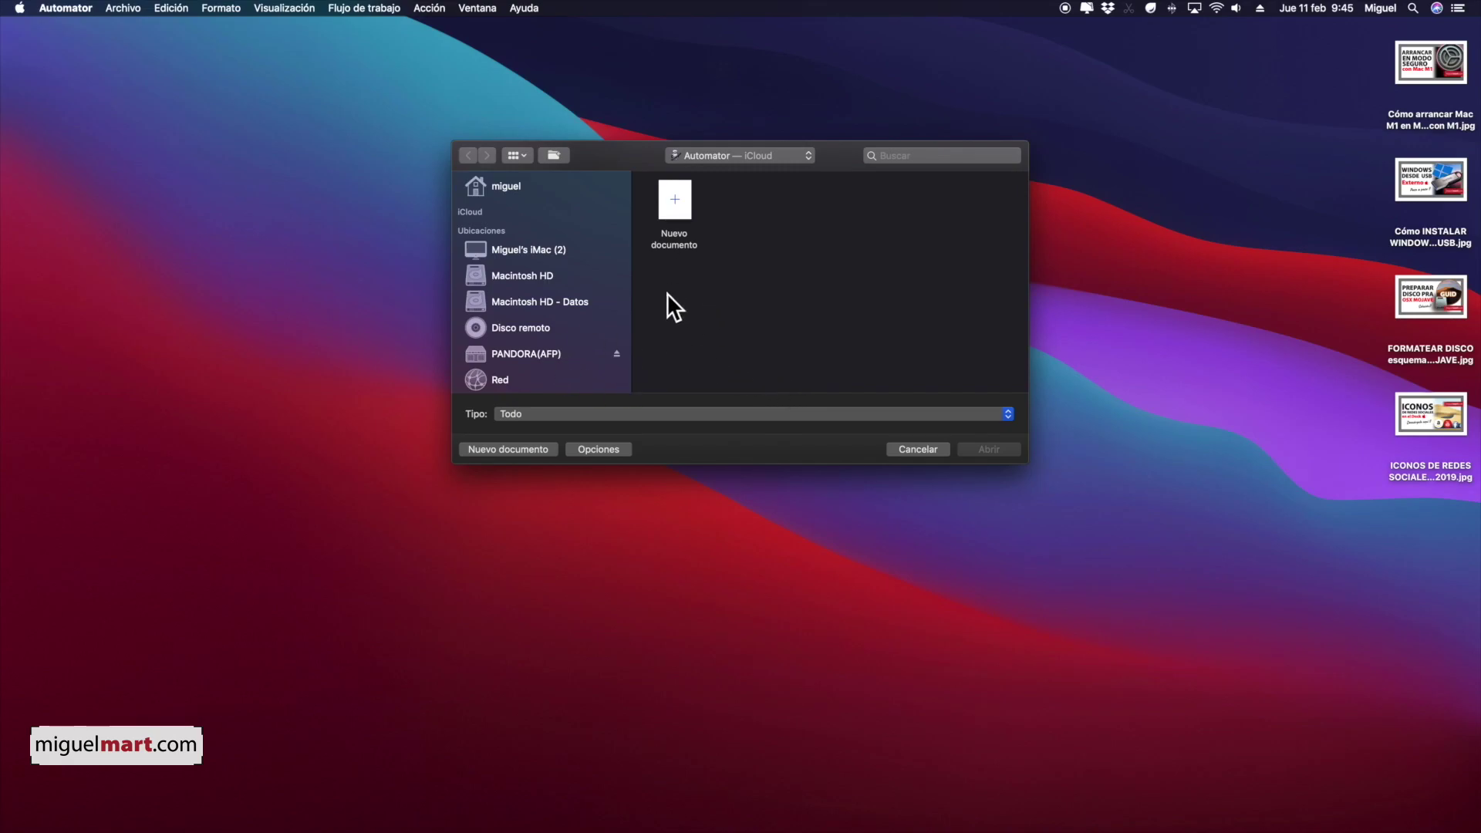
click(520, 449)
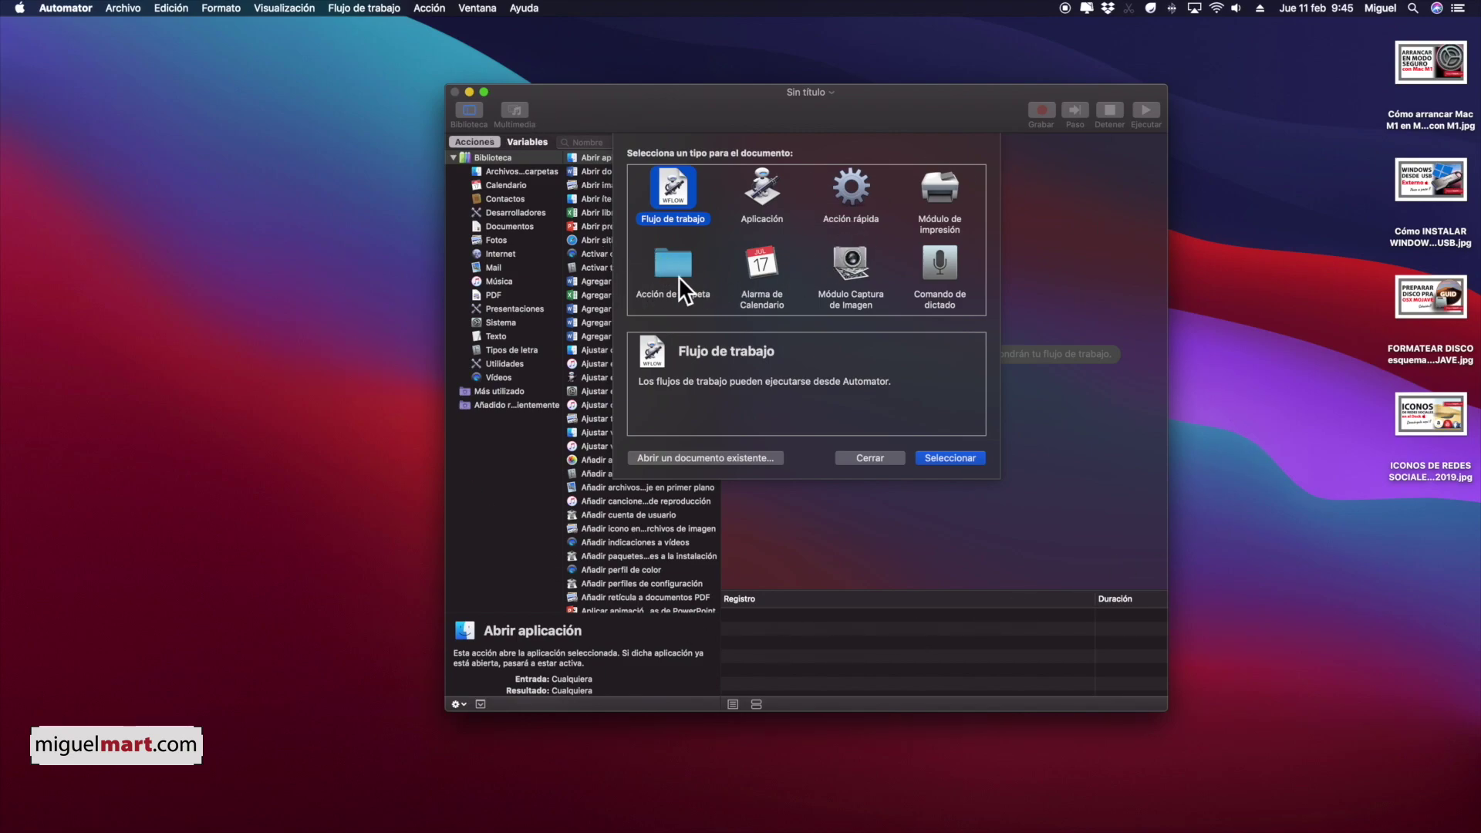
double_click(673, 184)
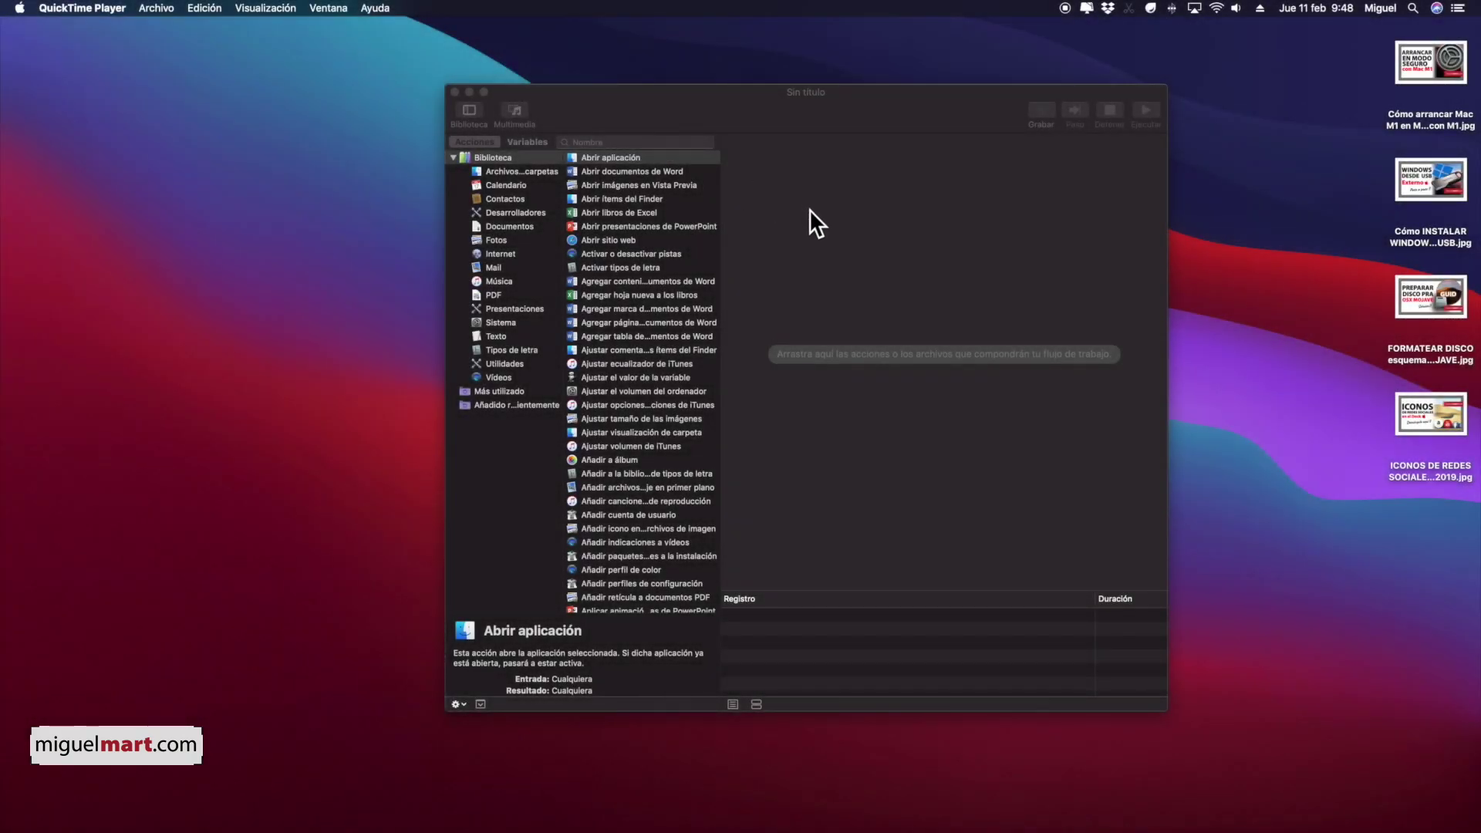
Search the actions for "obtener los item del finder" and add Obtener los ítems del Finder especificados to the workflow
click(616, 141)
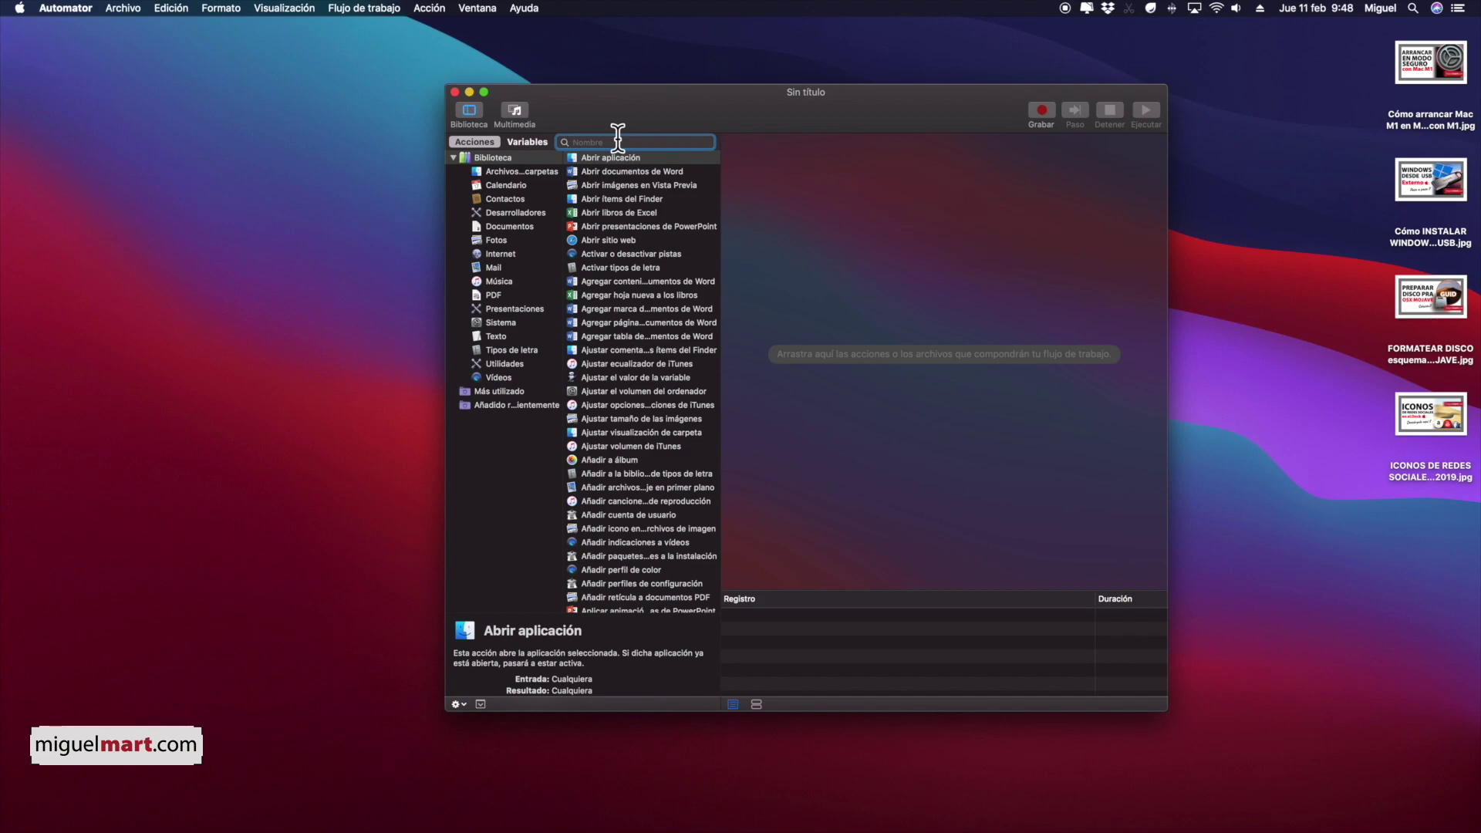
text(obtener)
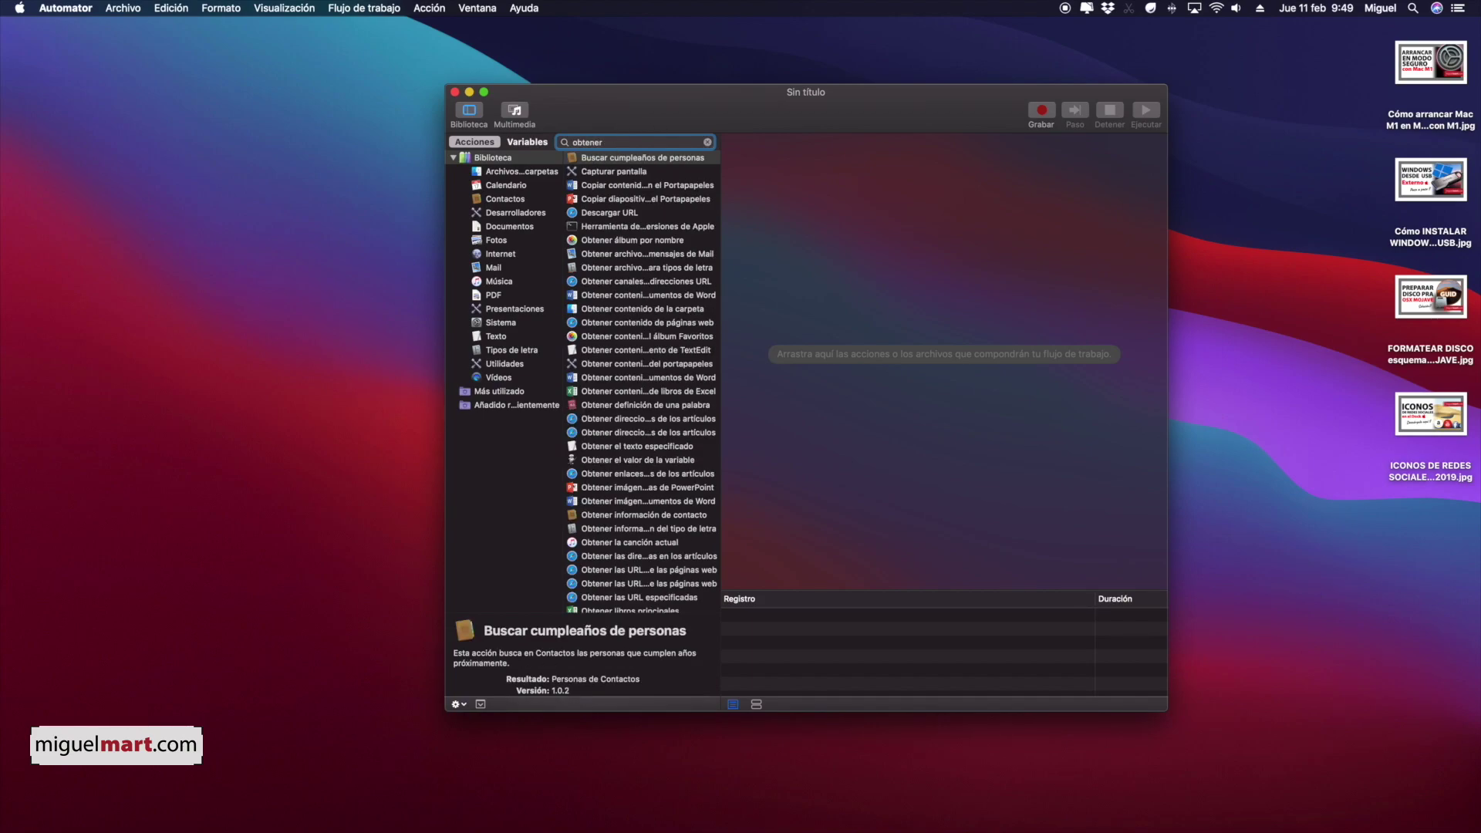
text( los item)
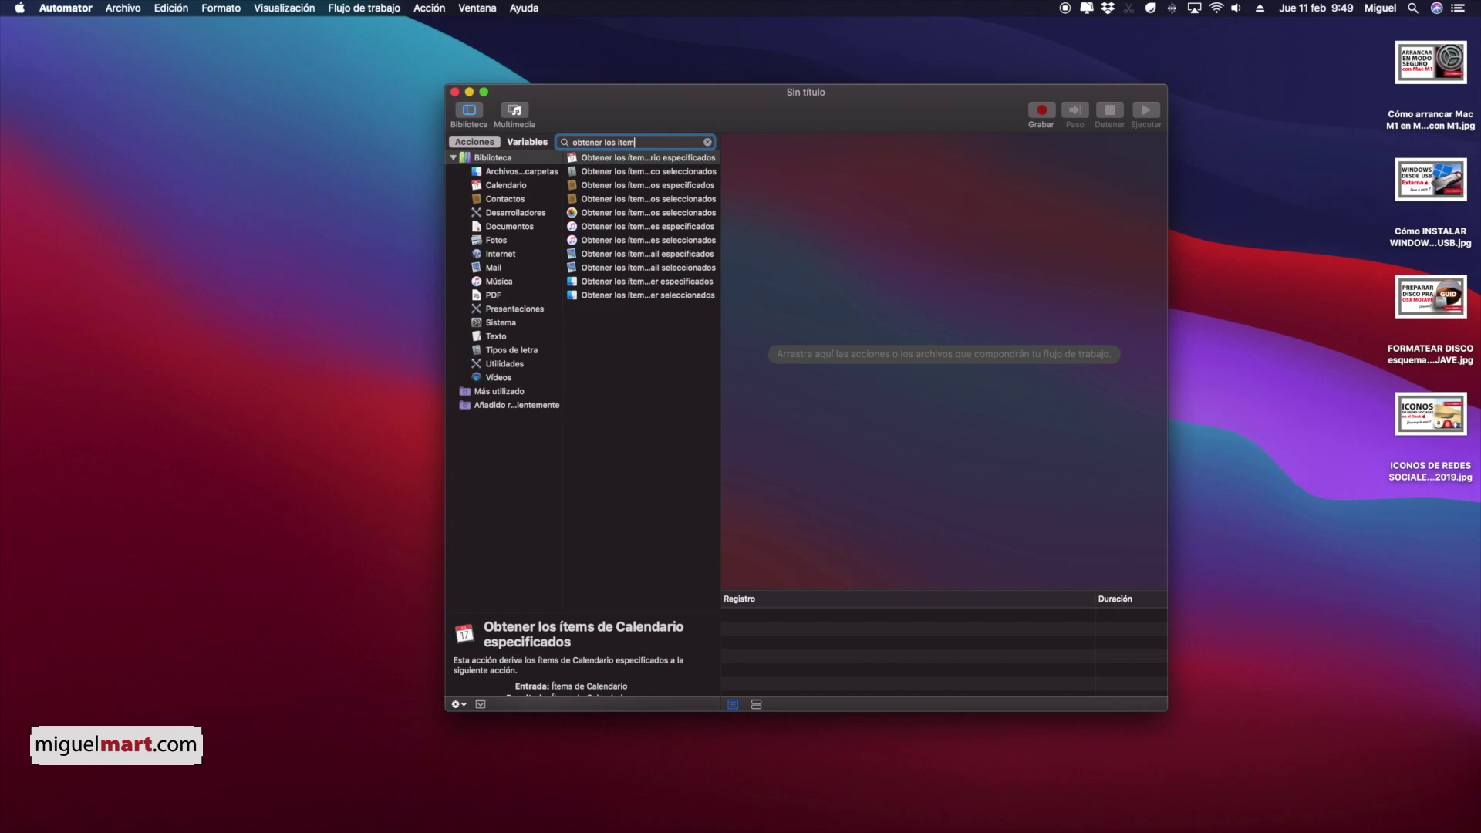
text( del finder)
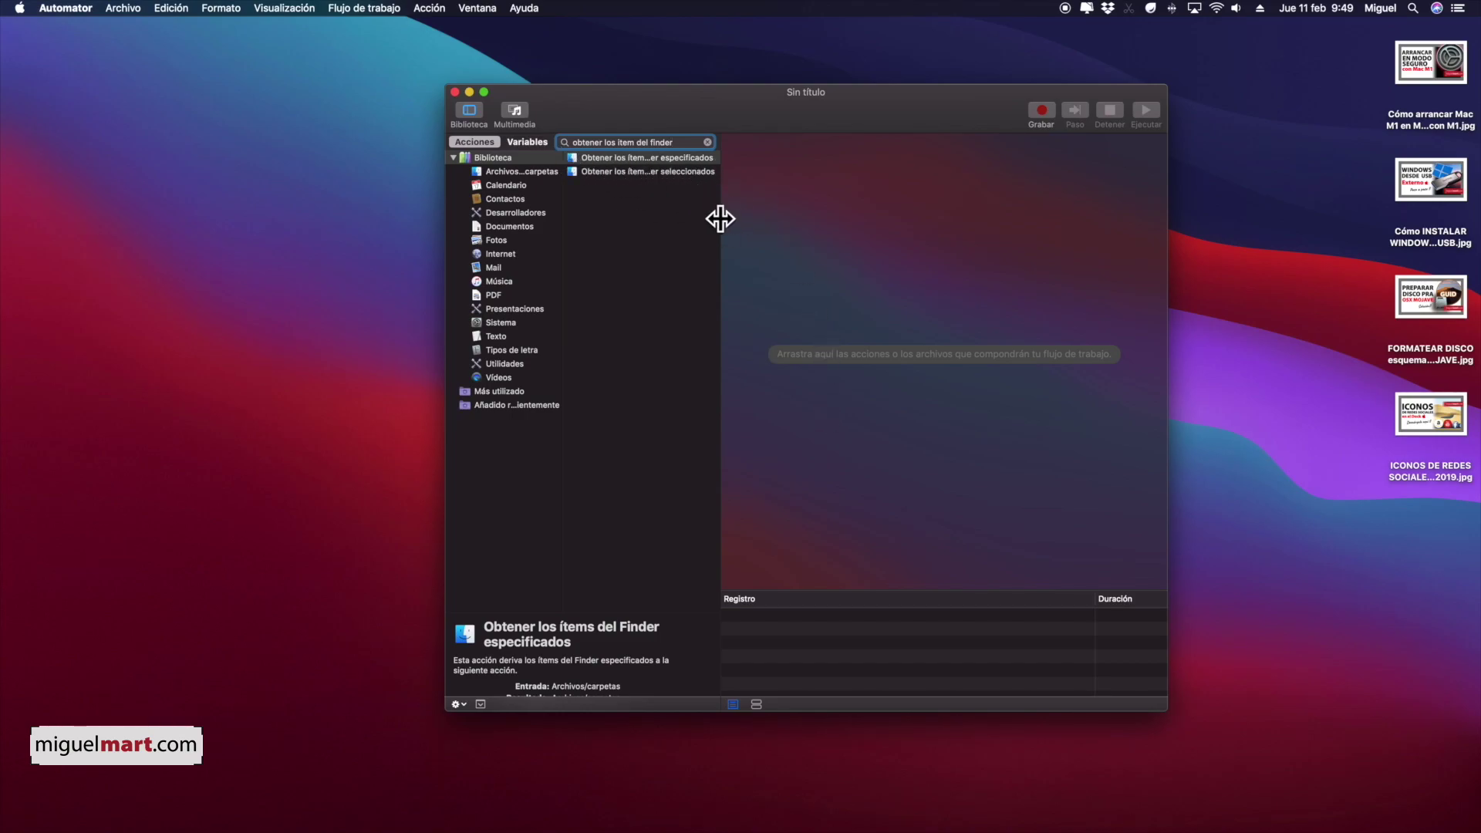
drag(721, 220, 782, 222)
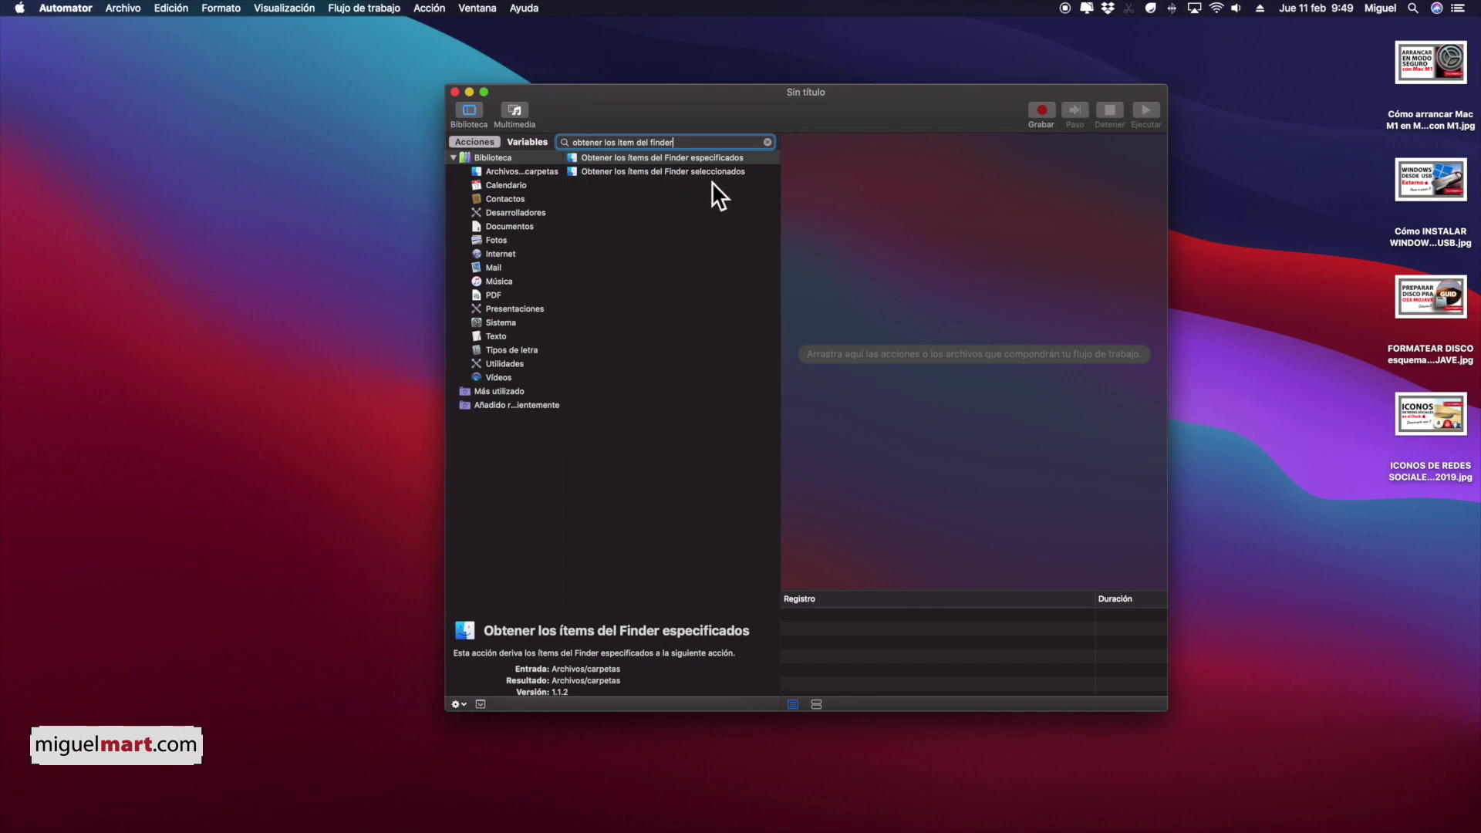
click(668, 158)
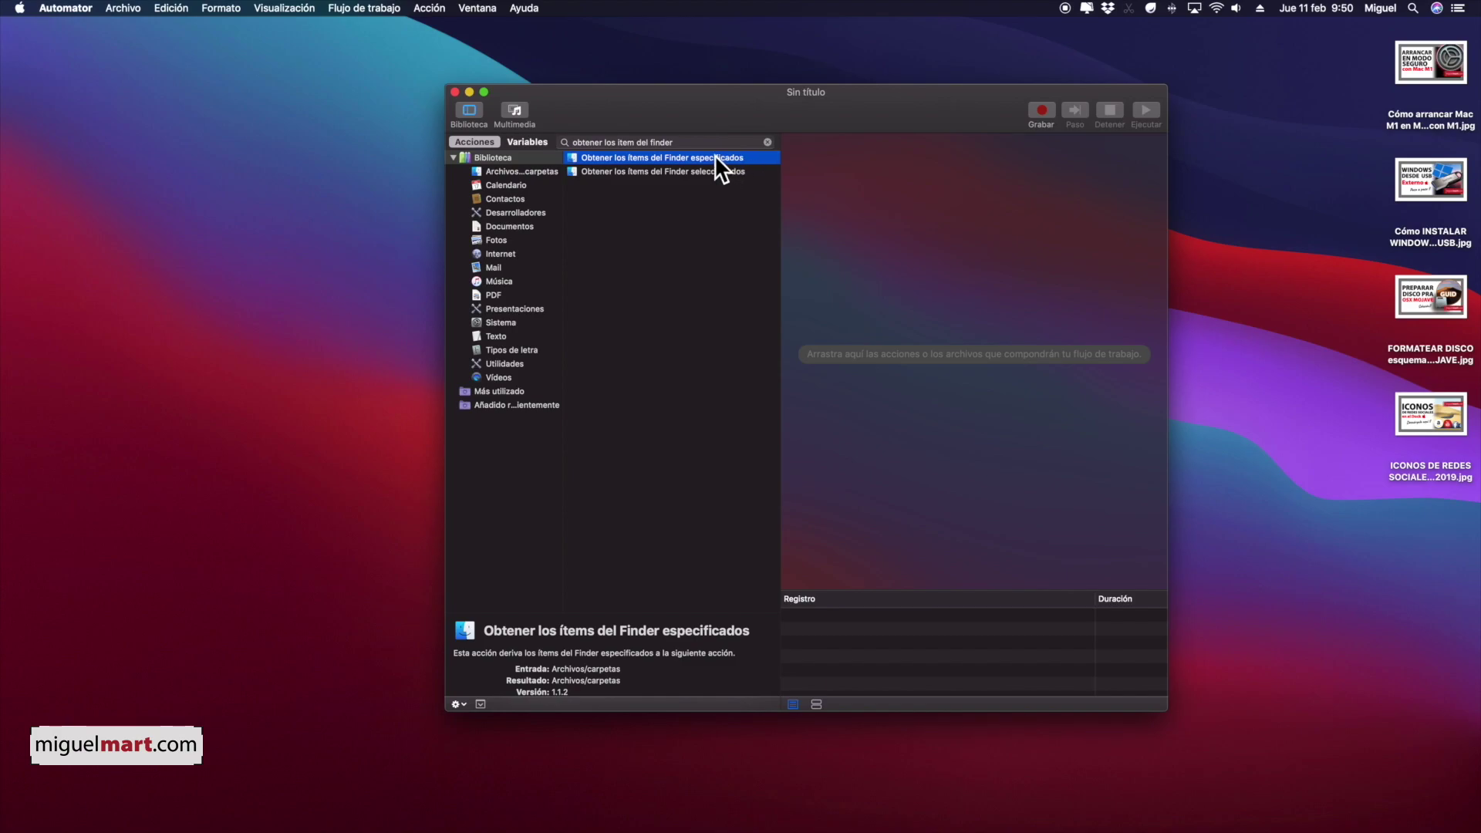
drag(716, 156, 985, 202)
drag(985, 202, 985, 202)
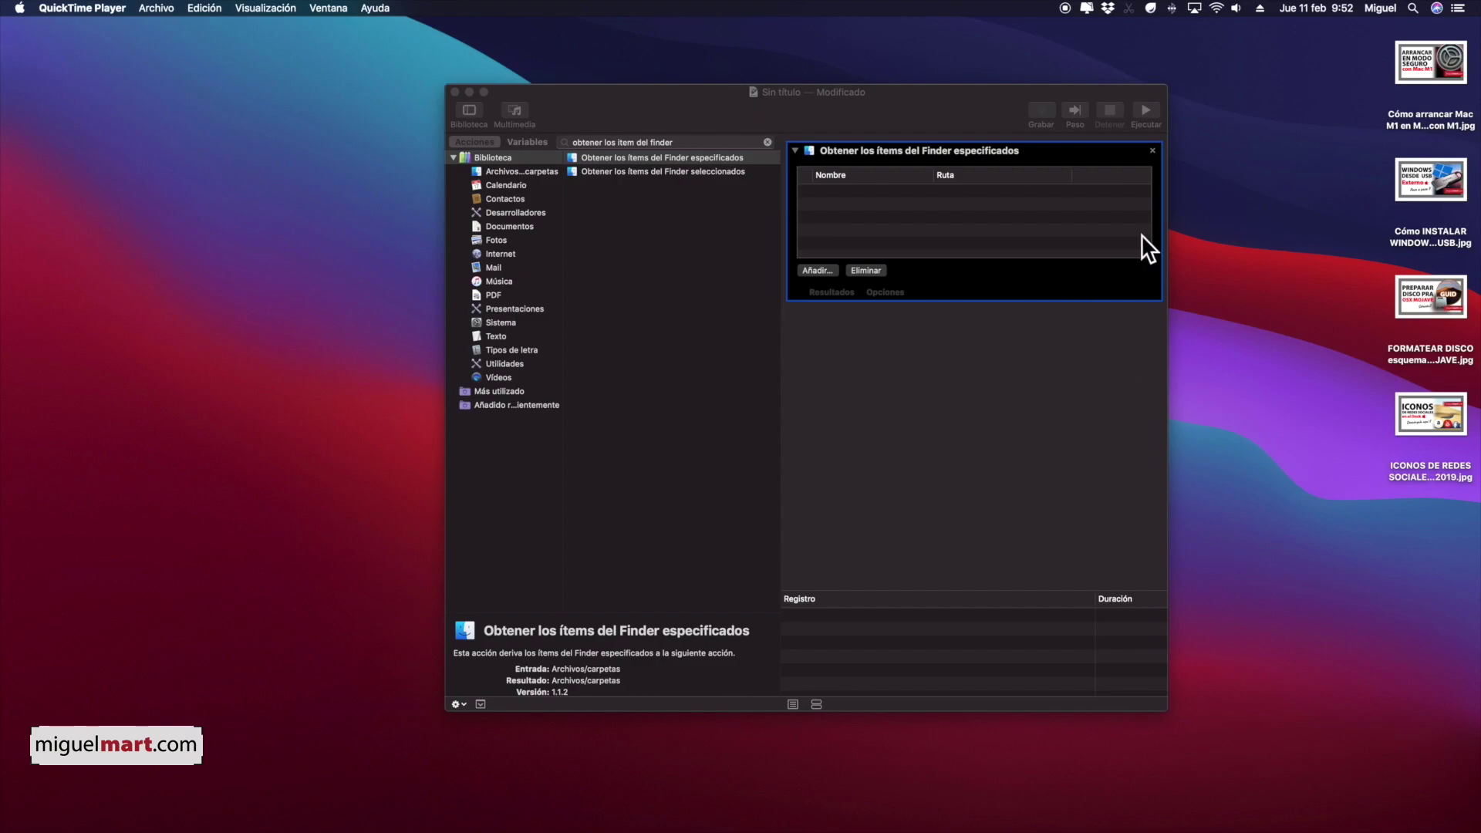
mouse_move(1443, 69)
mouse_down()
mouse_move(1262, 151)
mouse_move(986, 215)
mouse_move(1455, 81)
mouse_up()
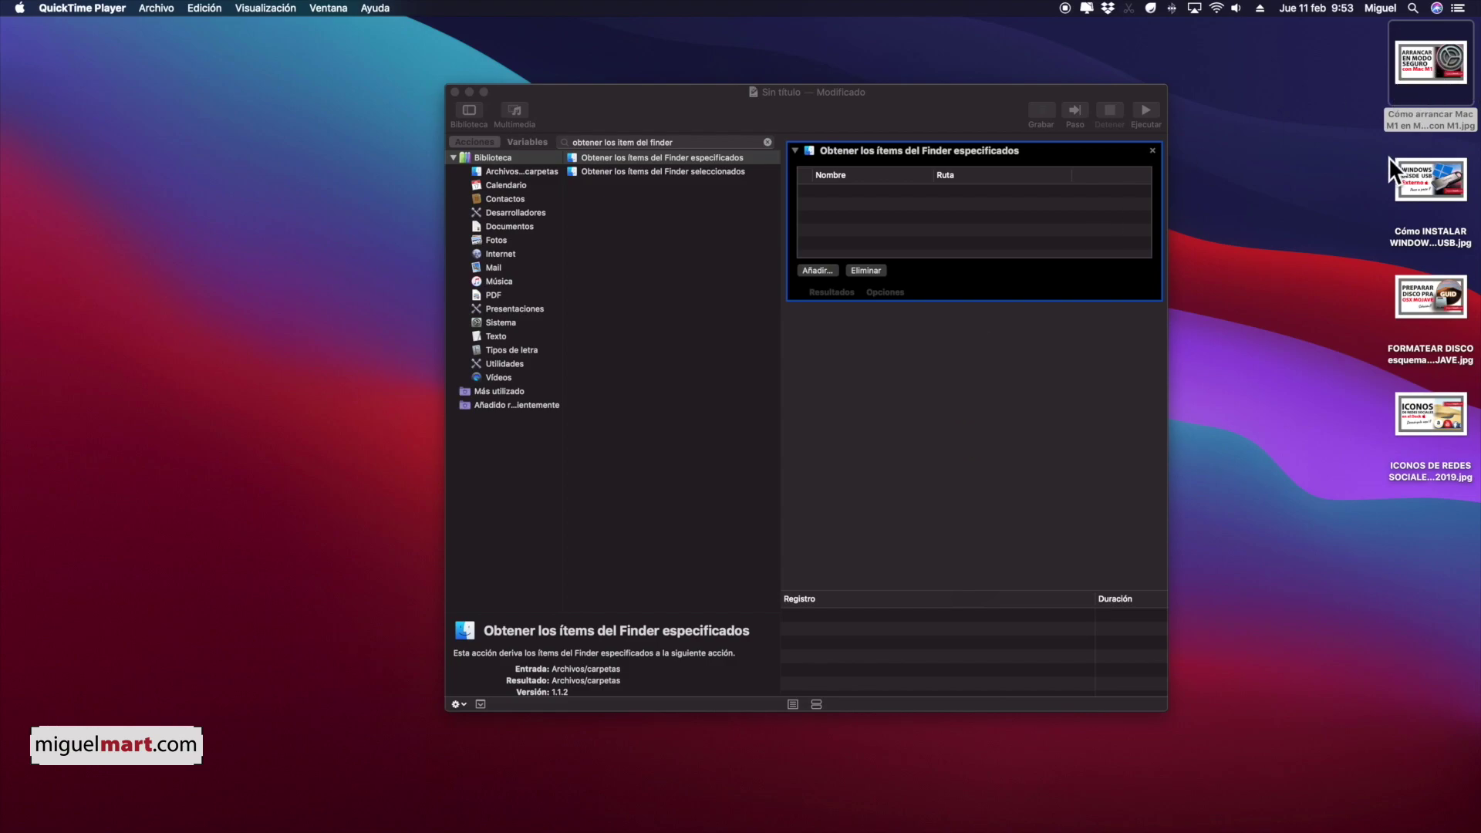
Search the actions for "copiar" and add Copiar ítems del Finder below the first workflow action
click(688, 139)
key(Escape)
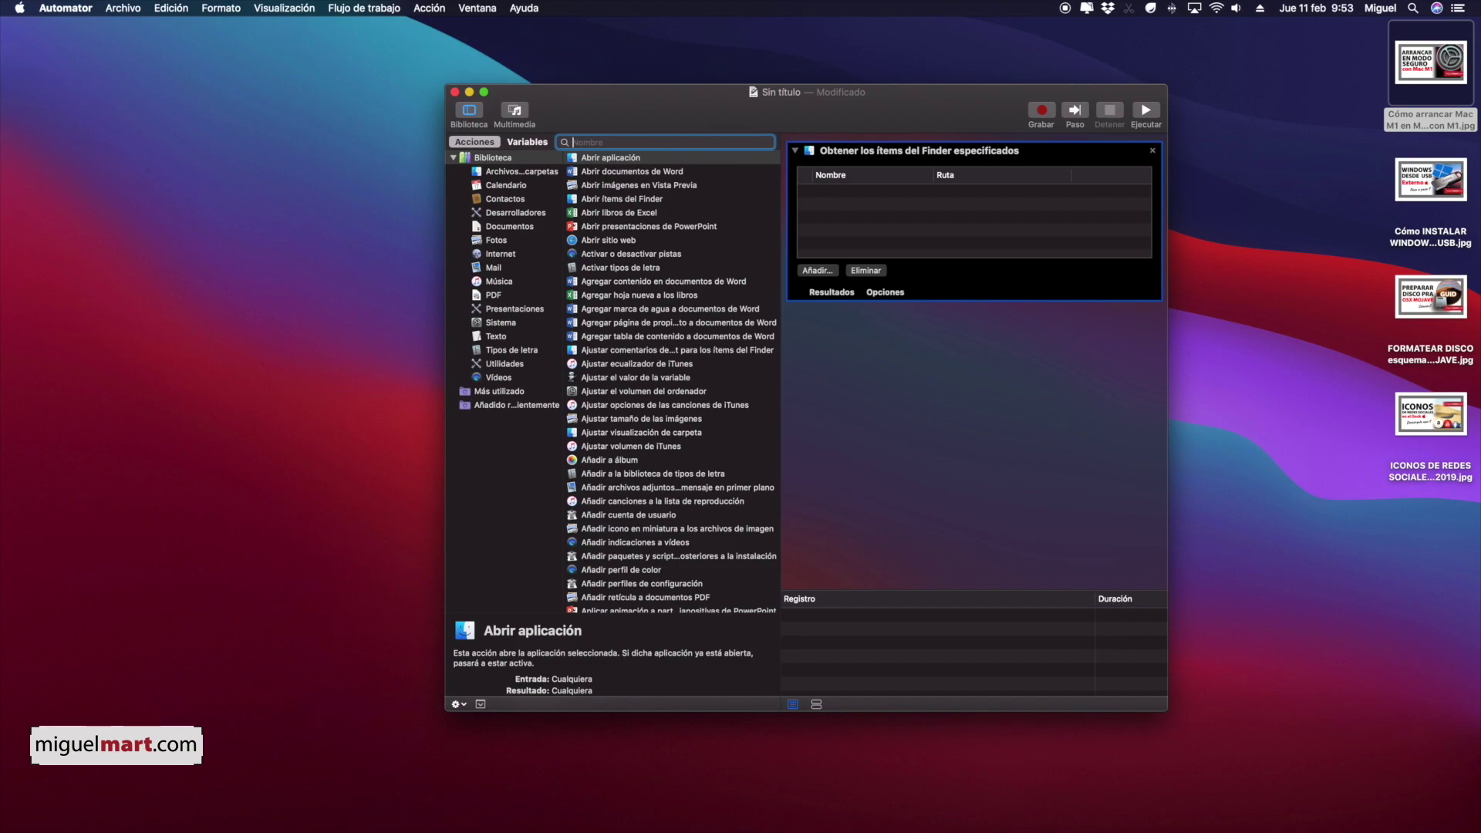
text(copiar)
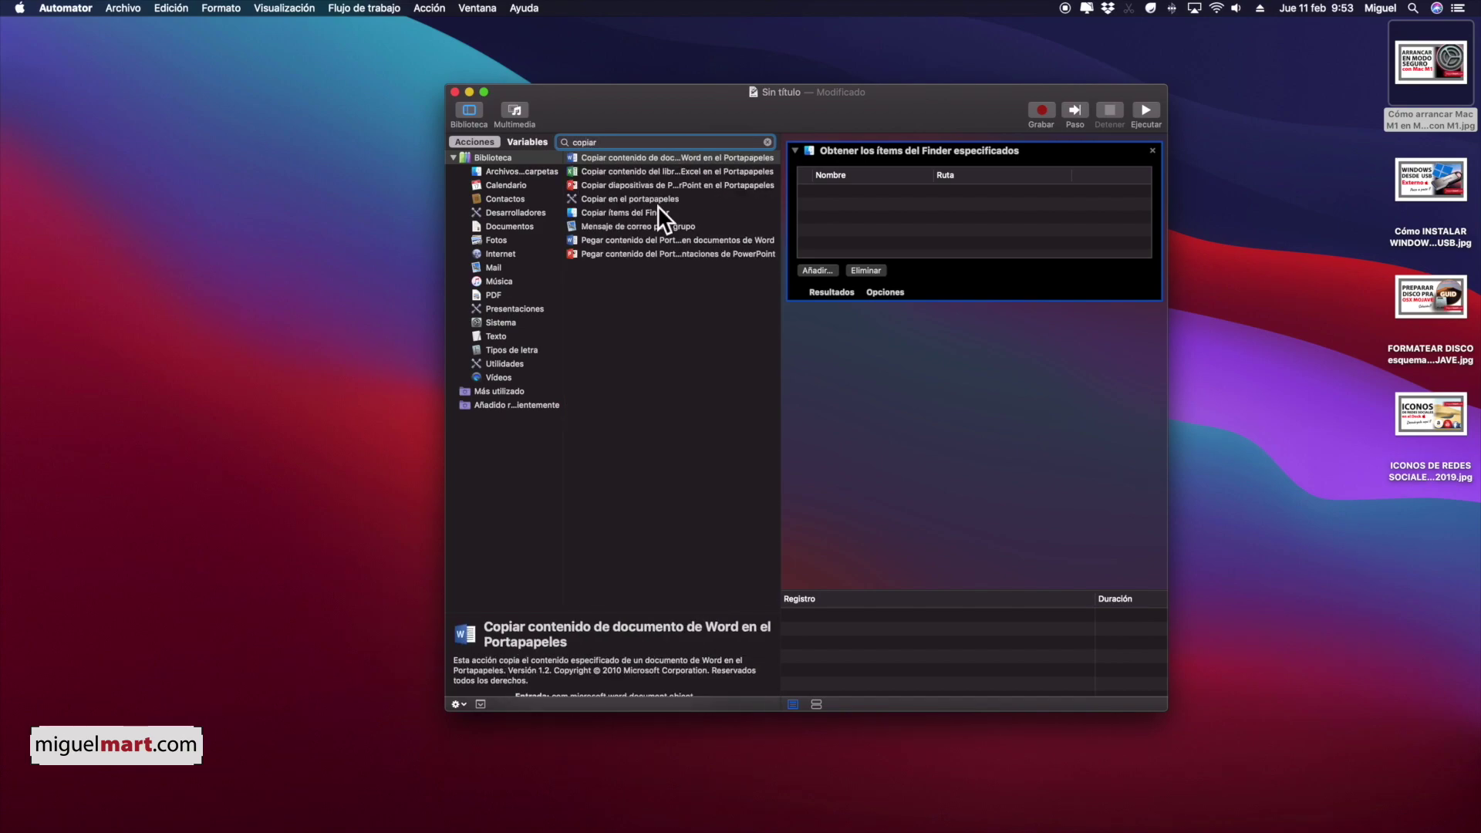
click(658, 210)
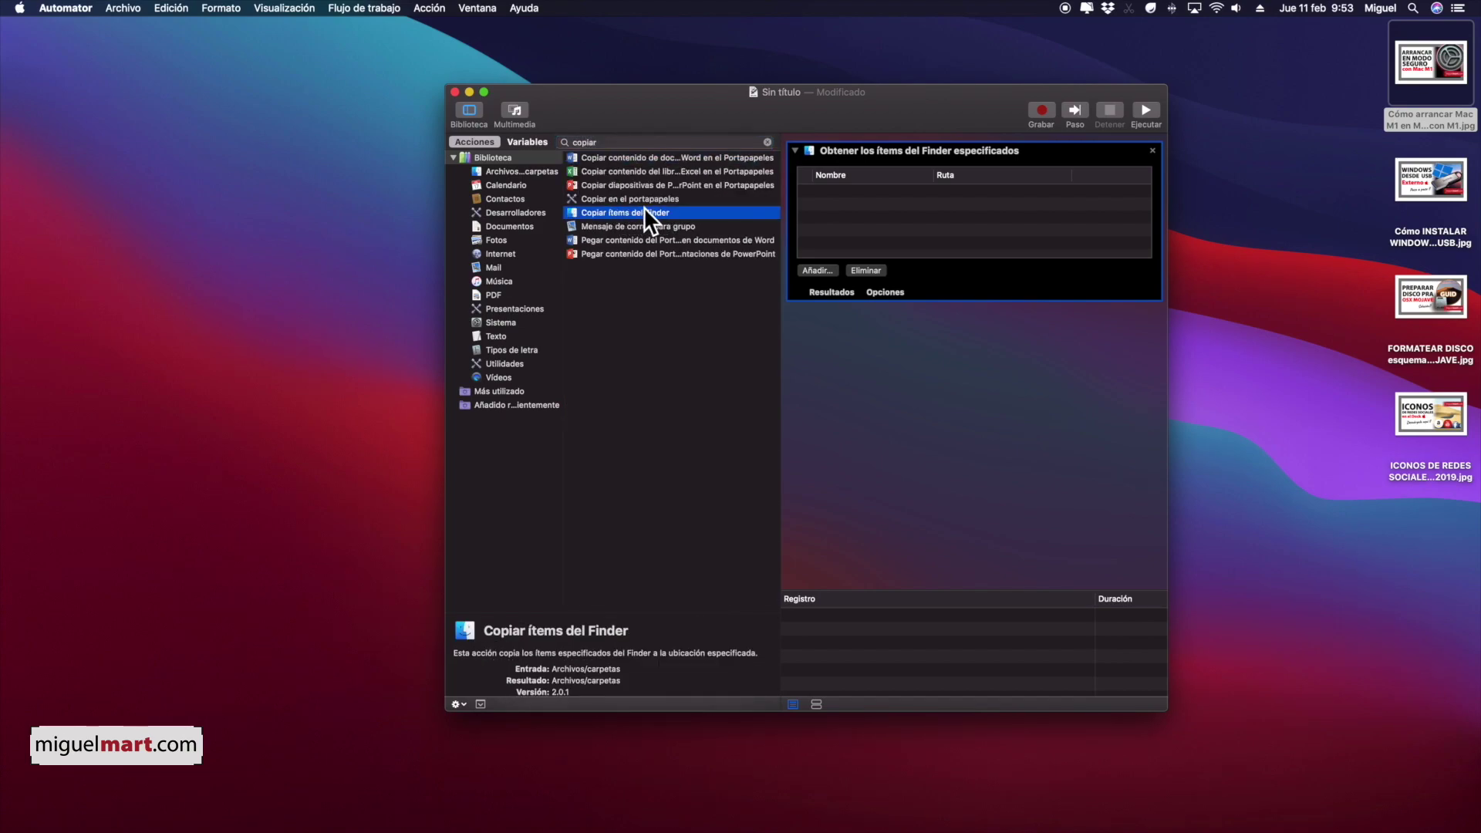
drag(641, 207, 989, 350)
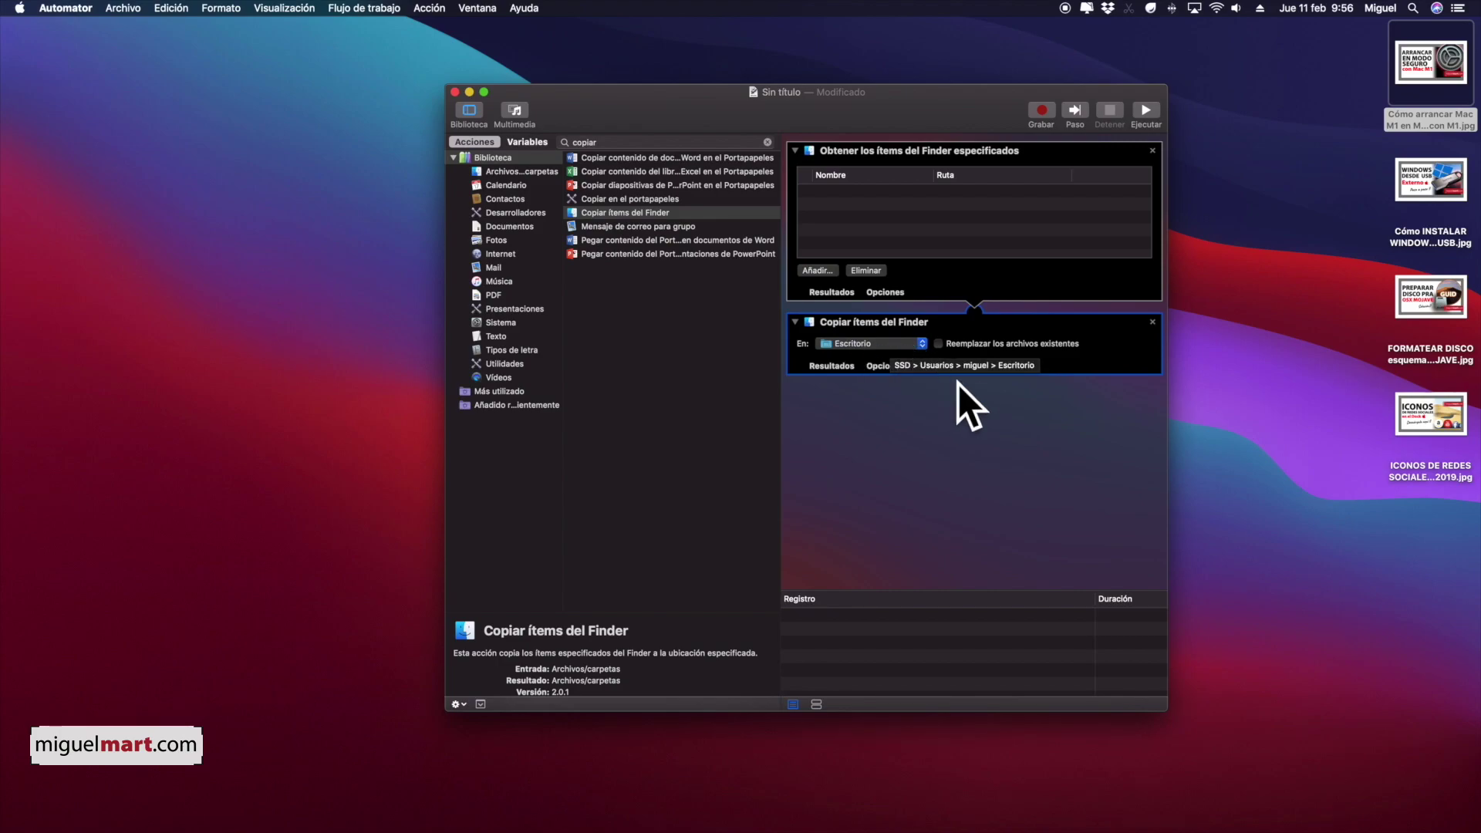
Set the copy action's destination to a new folder named FOTOS REDUCIDAS inside Descargas
click(919, 341)
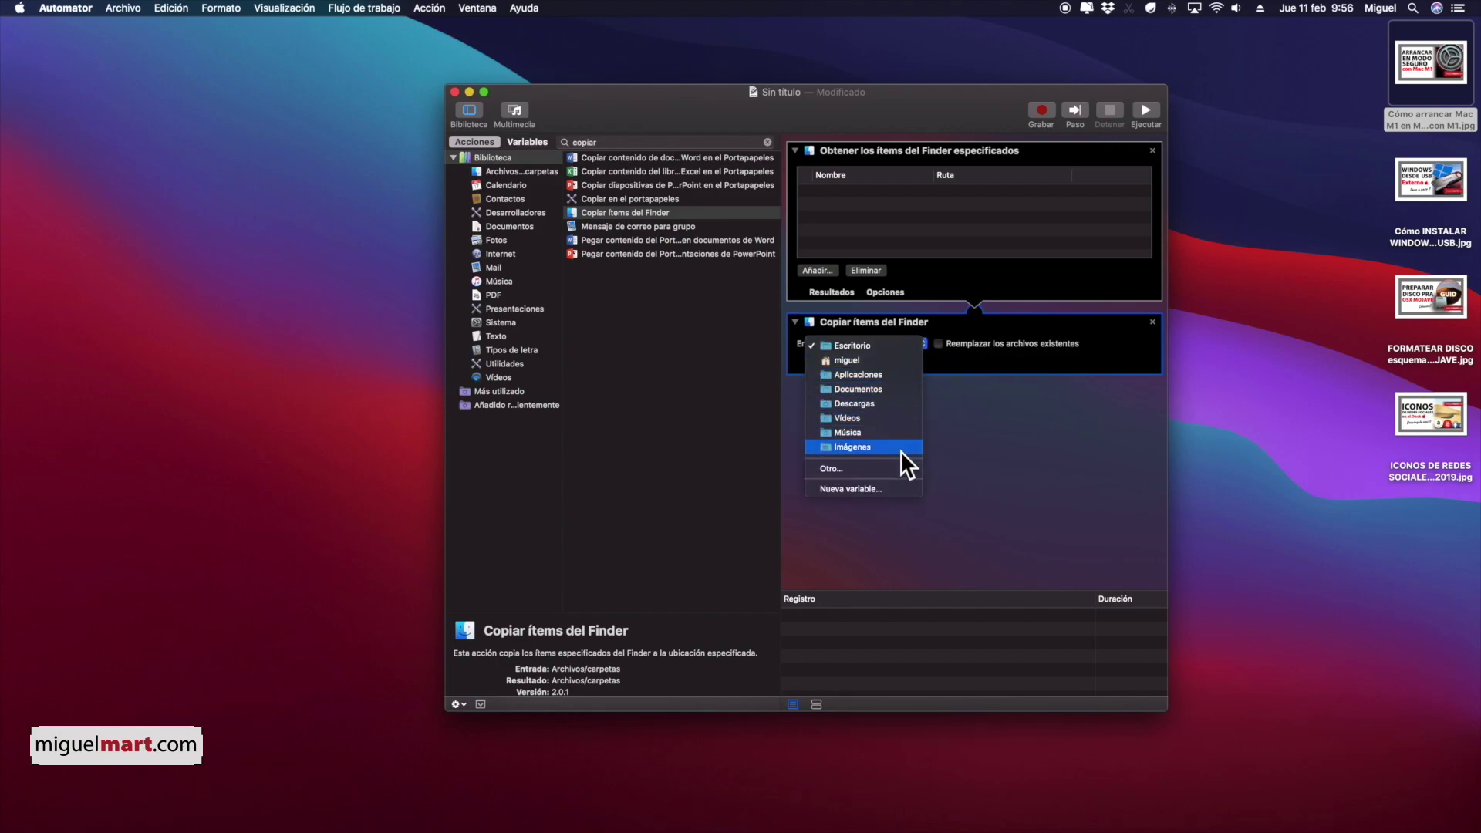
click(846, 466)
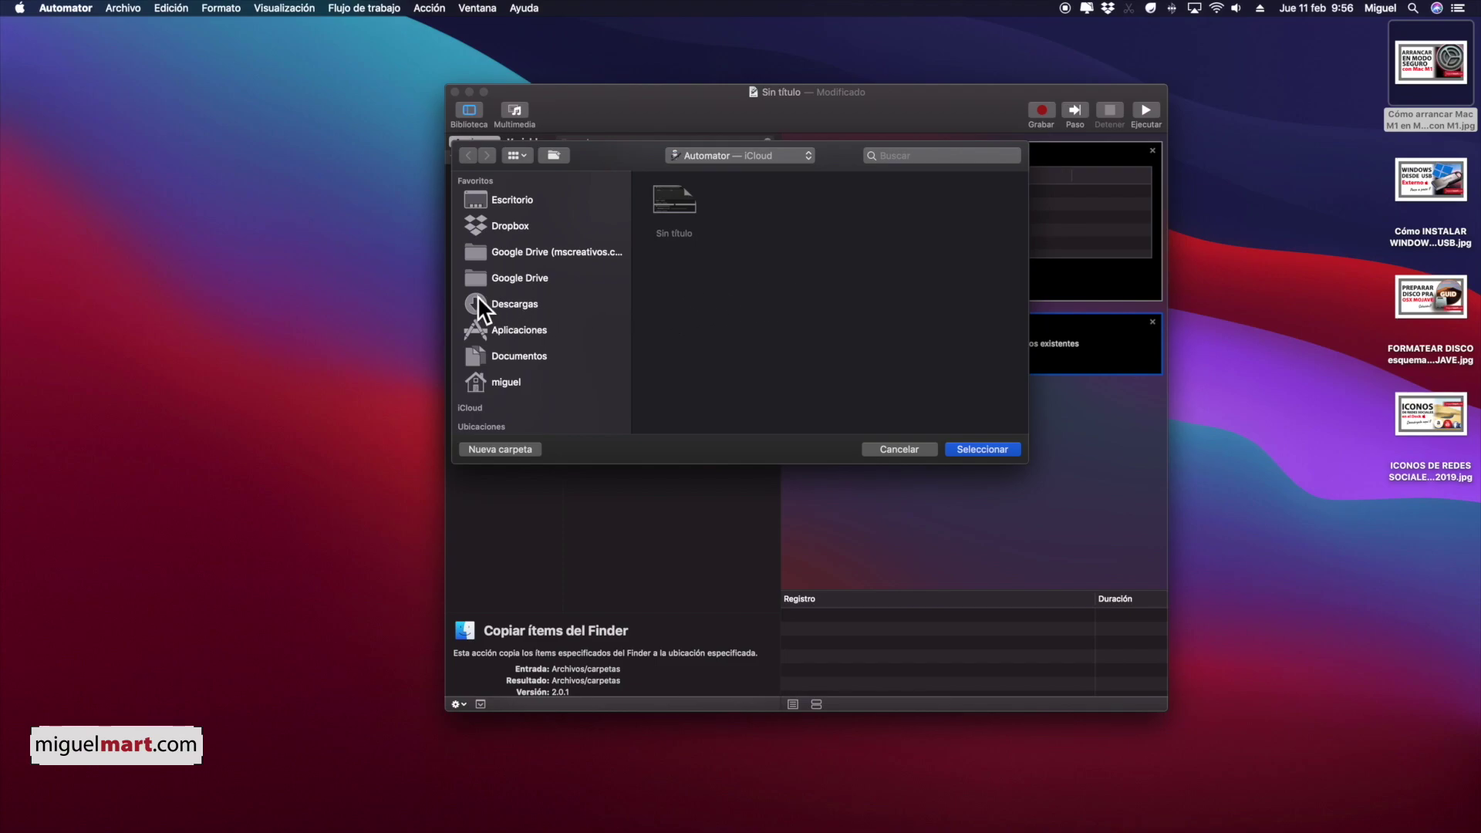
click(519, 301)
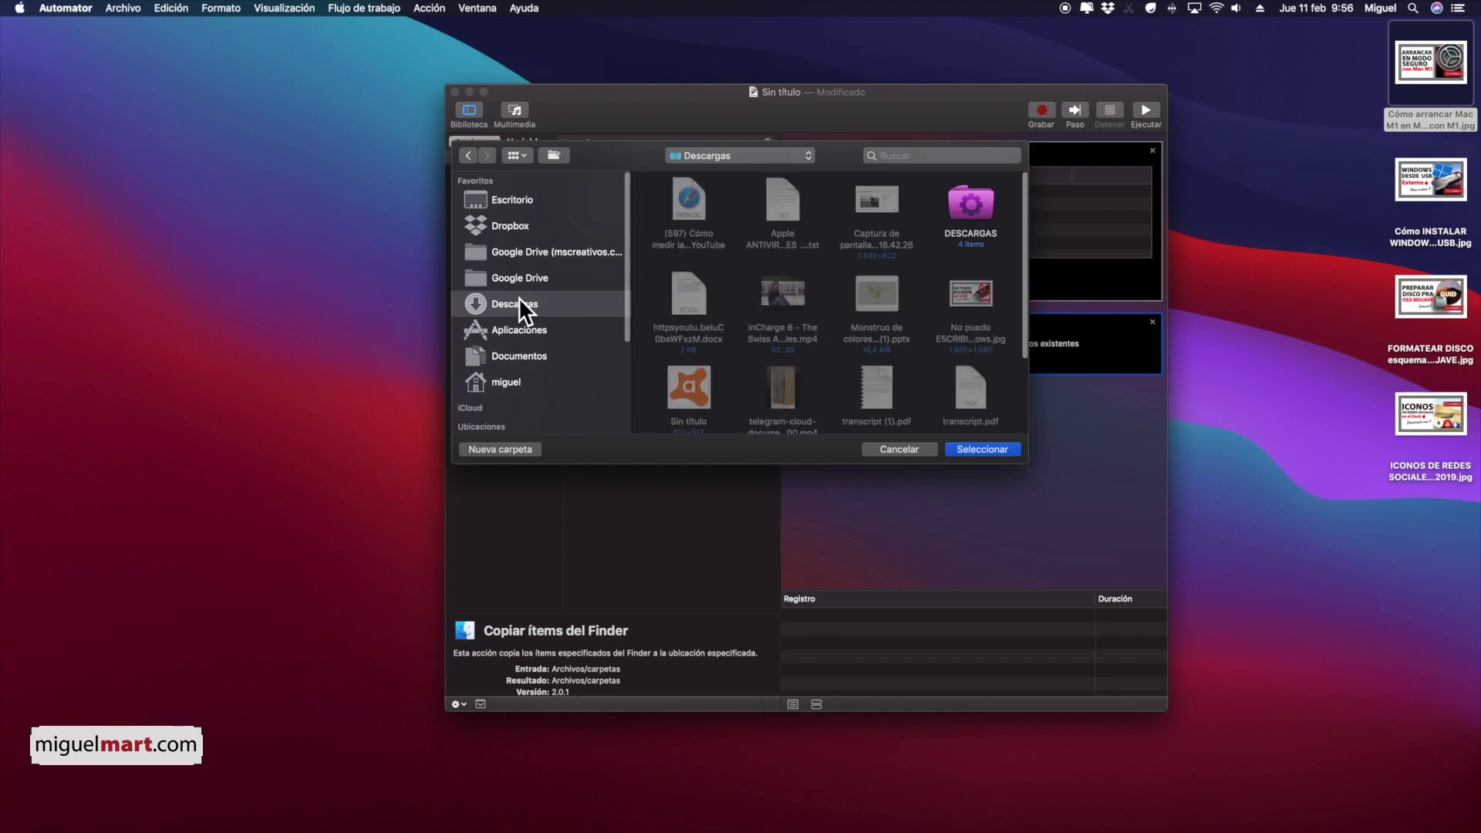
scroll(960, 308, down, 2)
scroll(960, 309, up, 2)
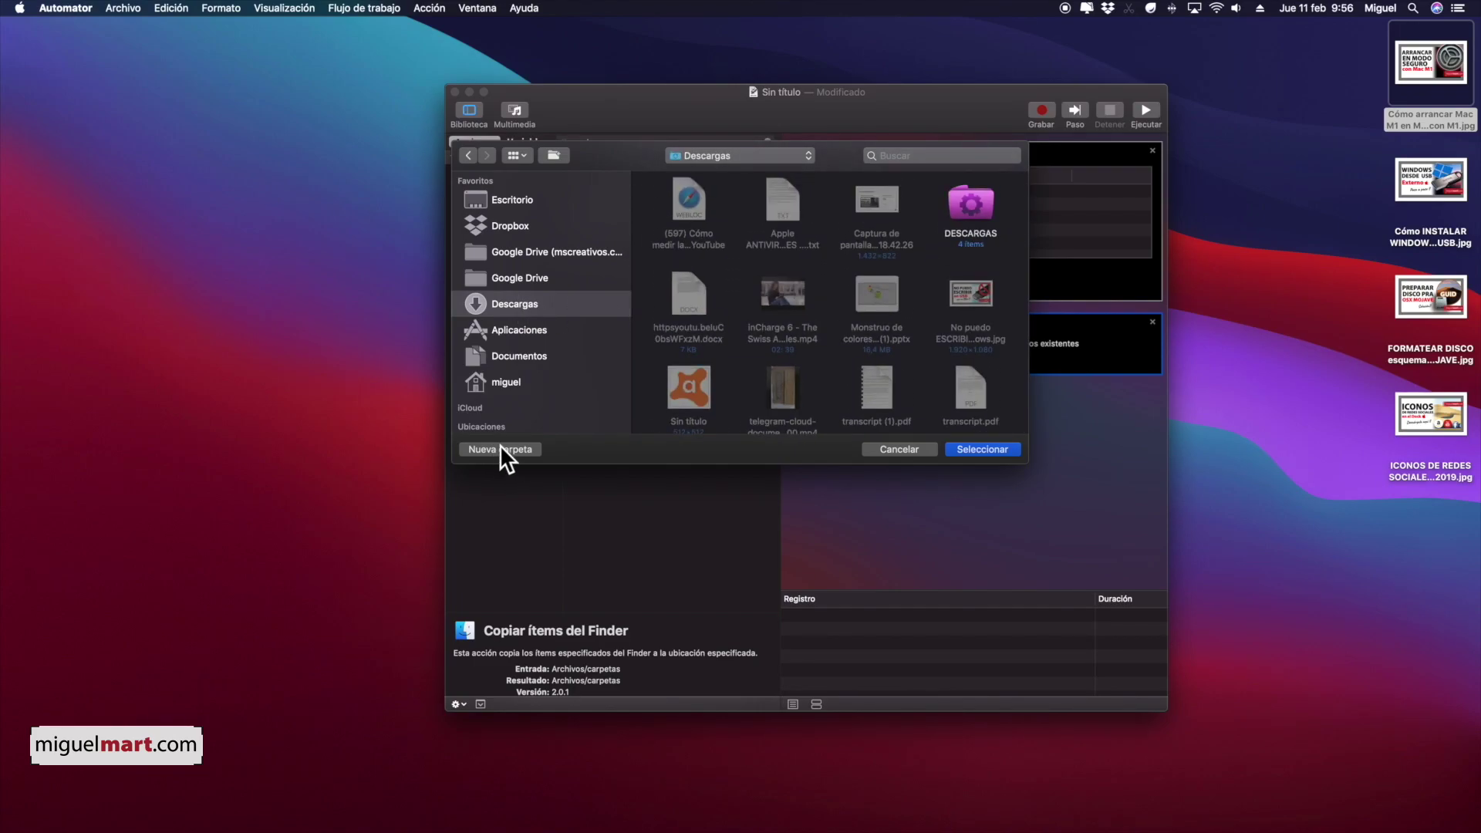
click(502, 448)
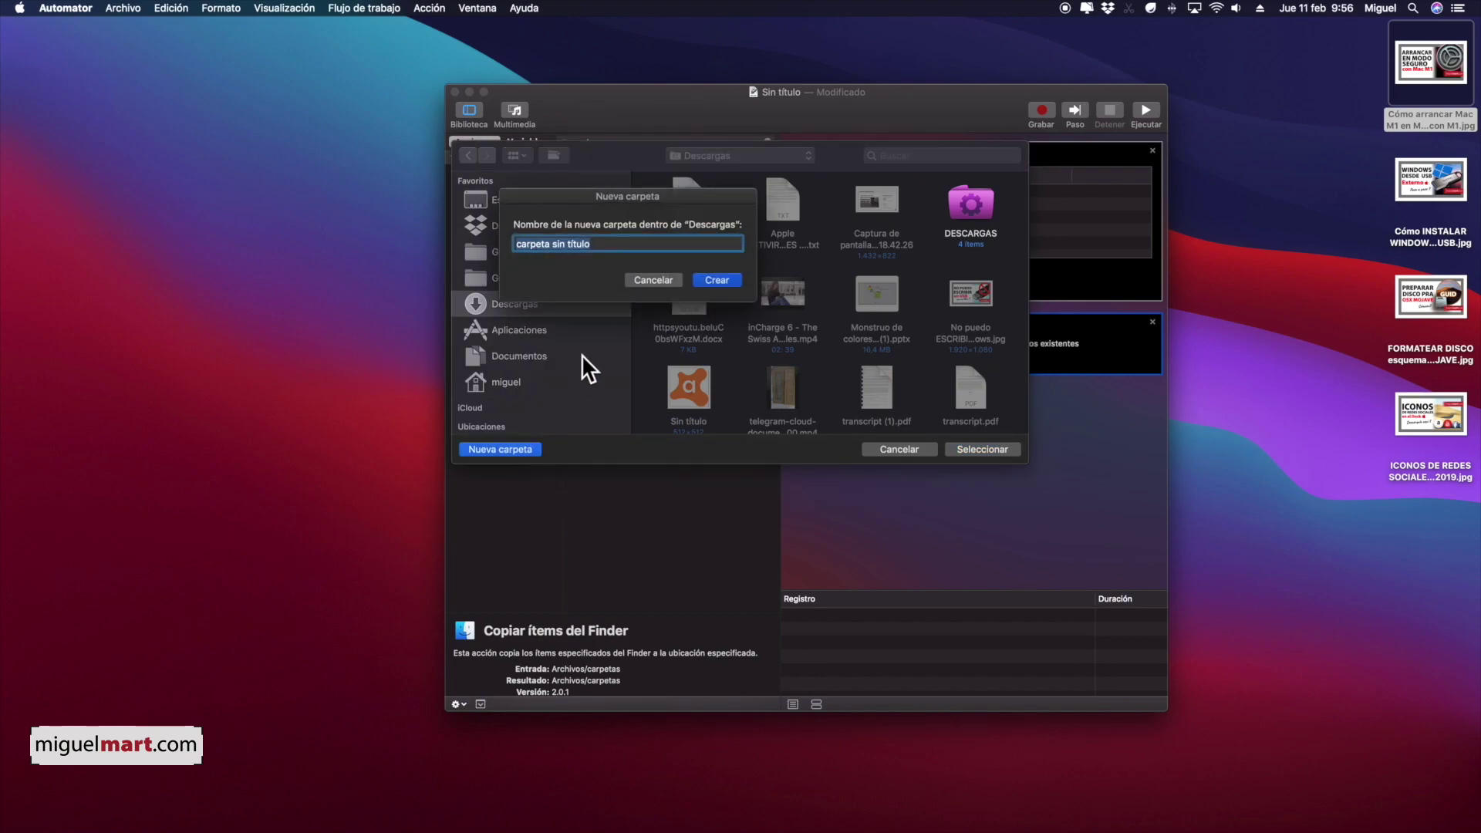
text(FOTOS REDUCIDAS)
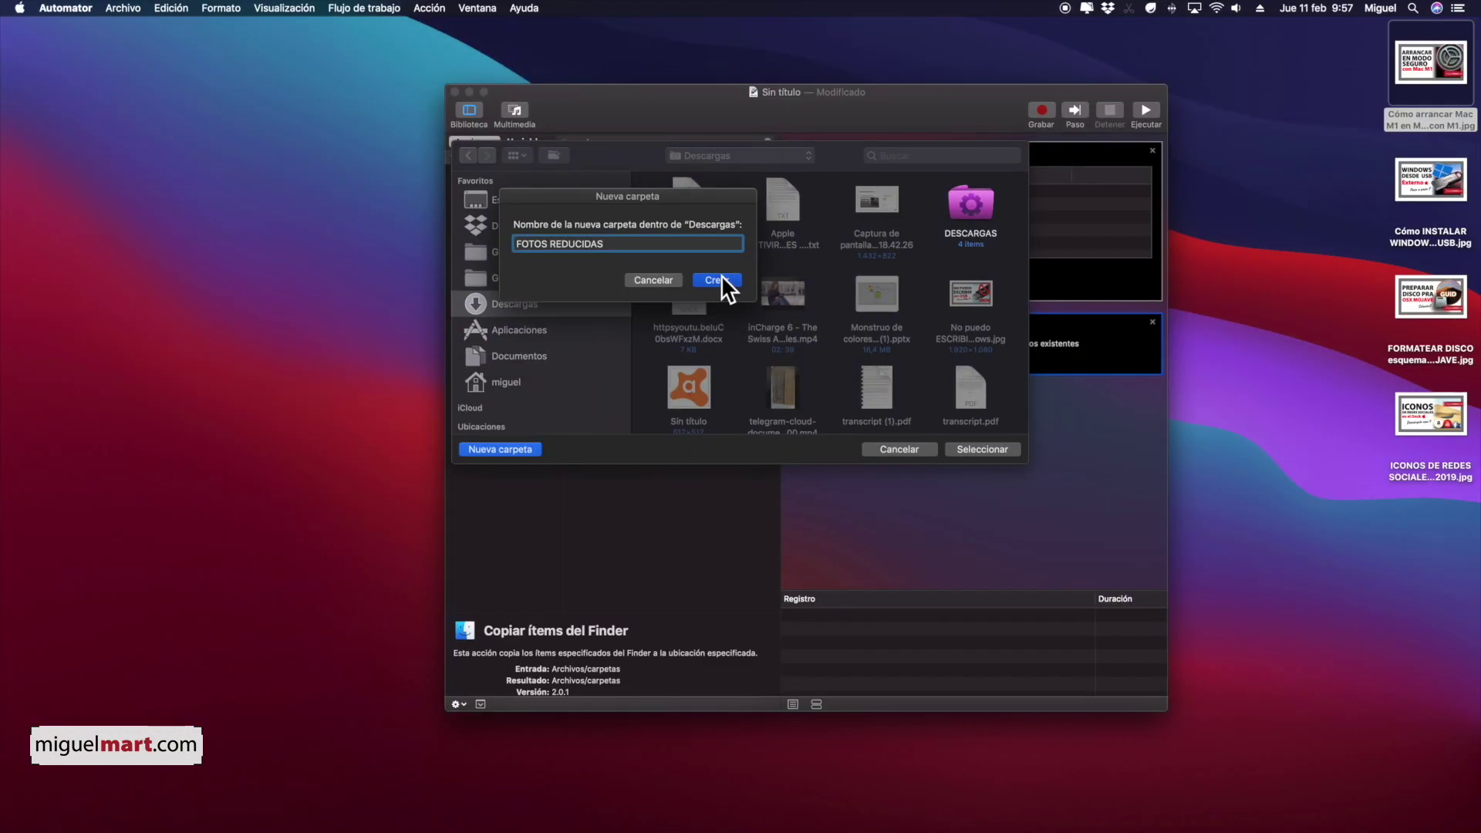
click(717, 279)
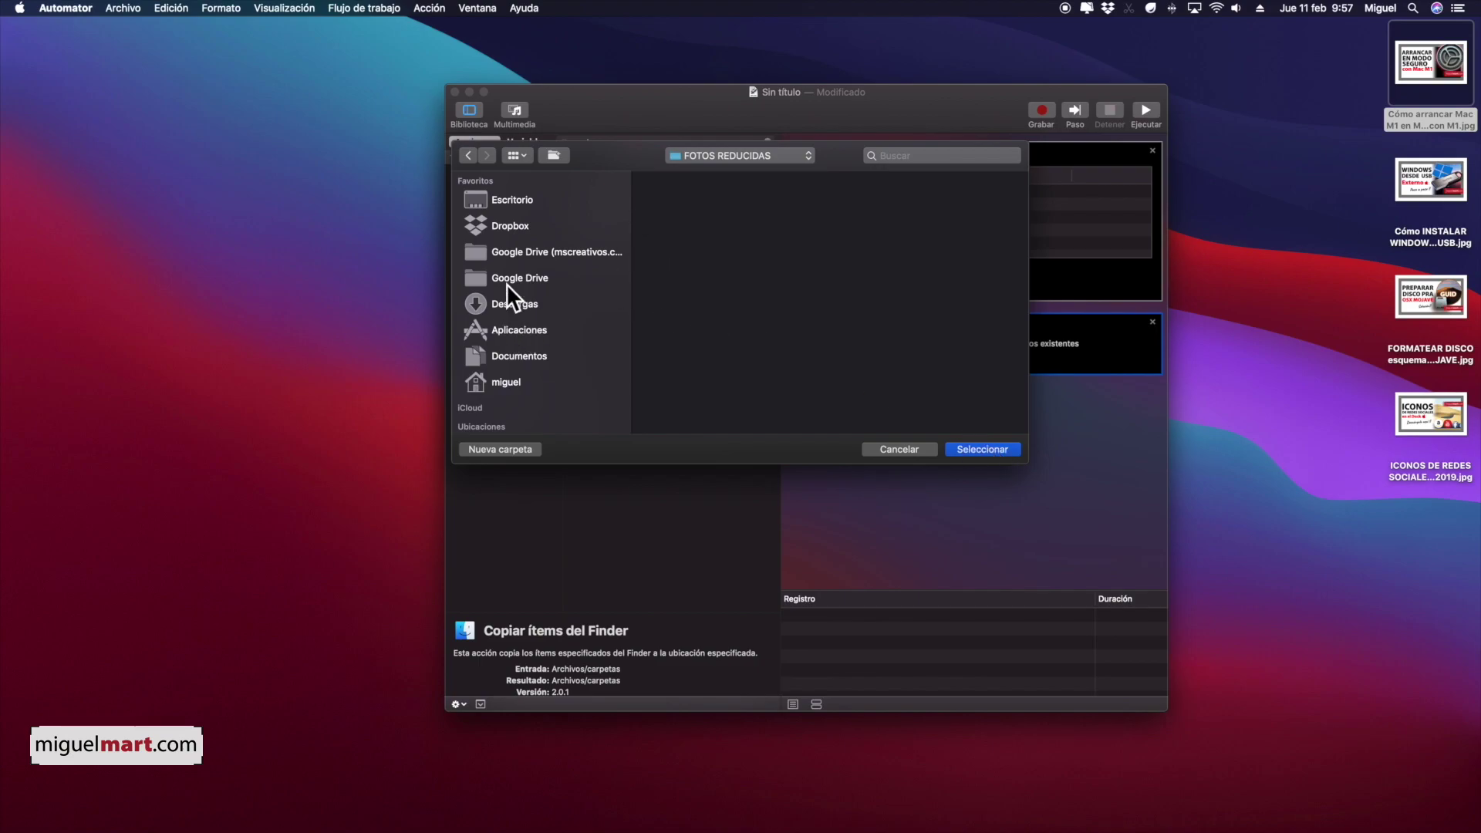
click(982, 449)
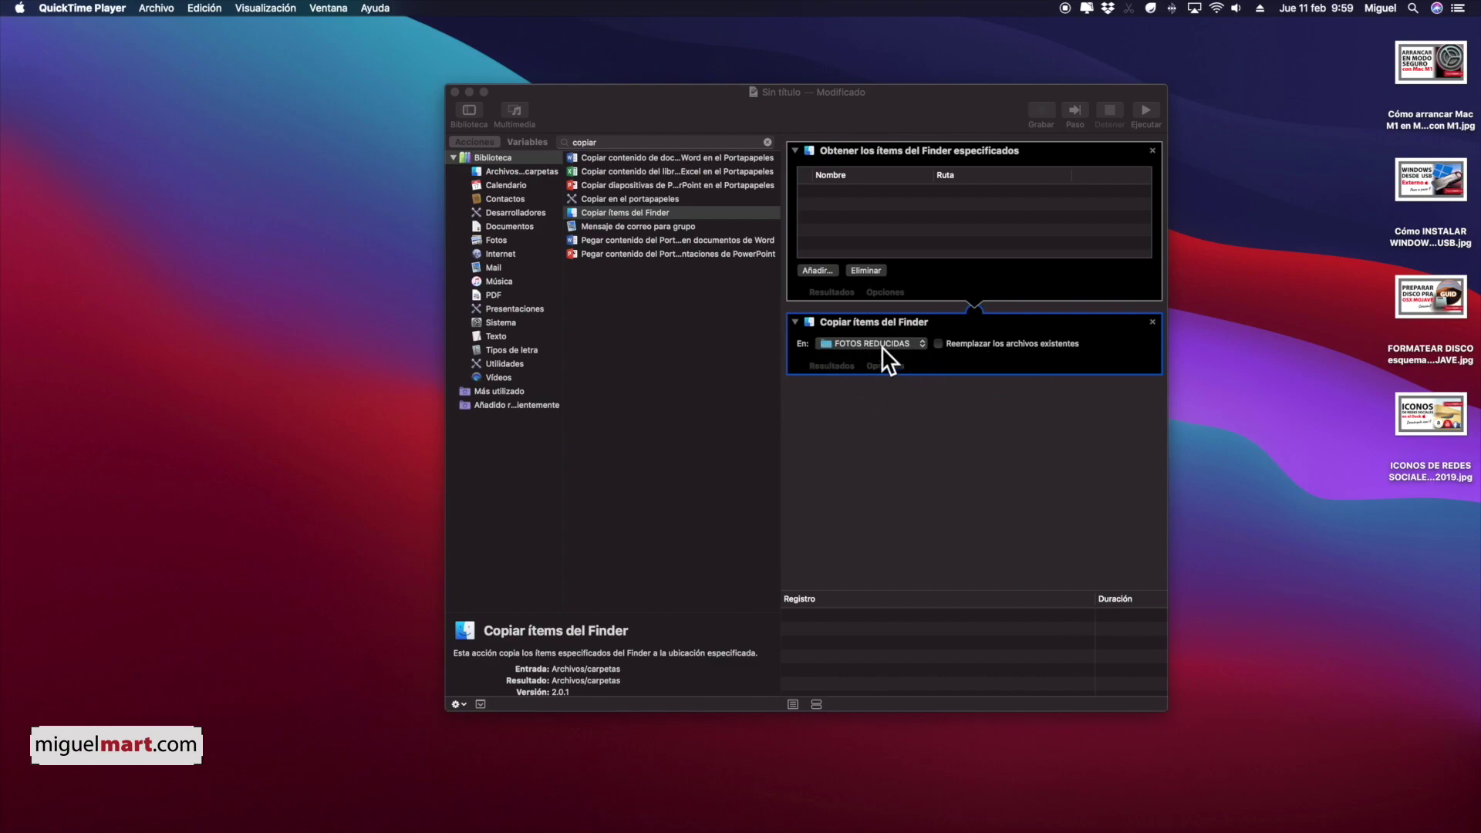
Search the actions for "tamaño" and add Ajustar tamaño de las imágenes below the copy action
click(769, 144)
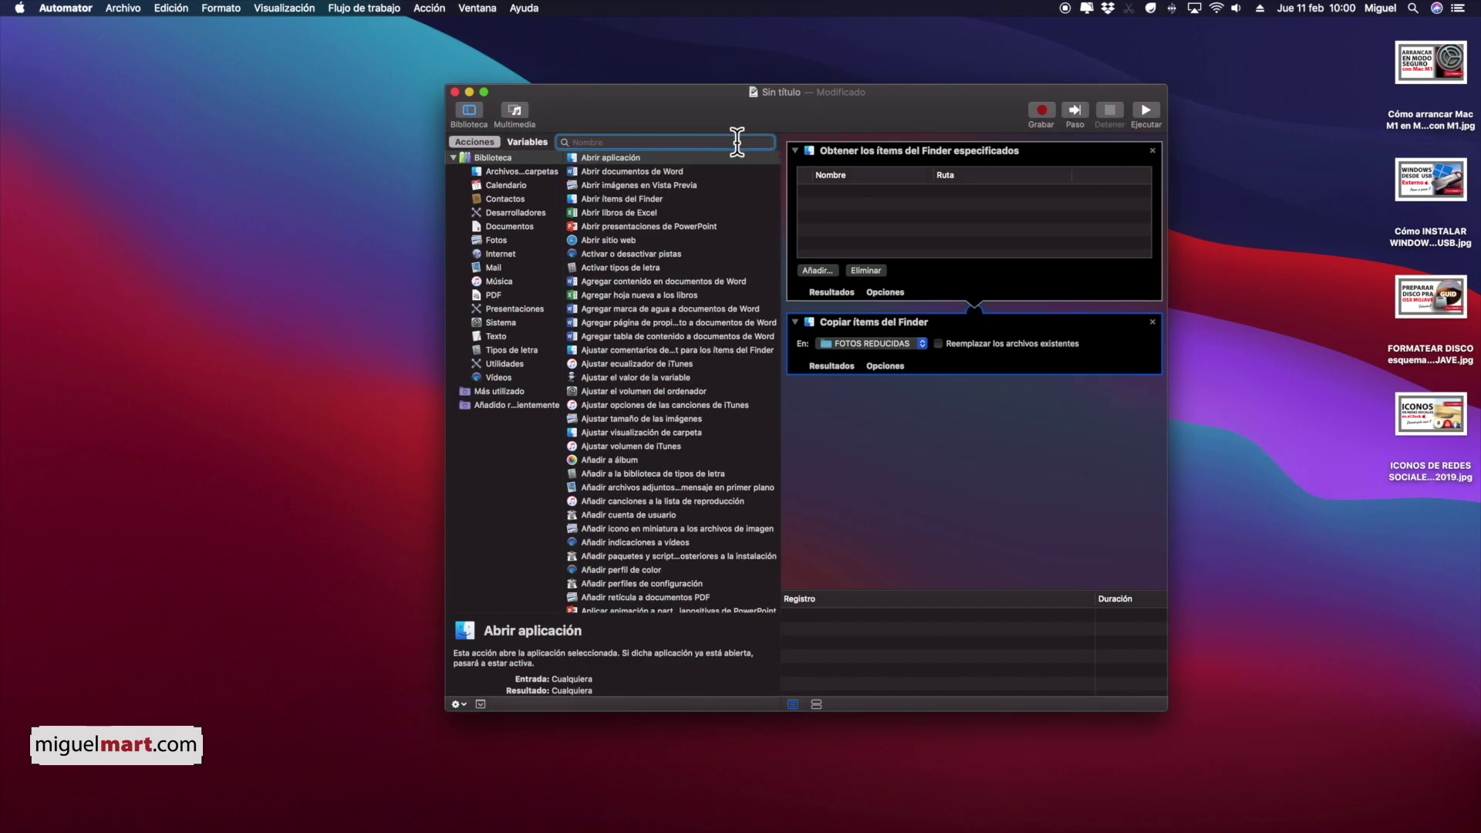
text(tamaño)
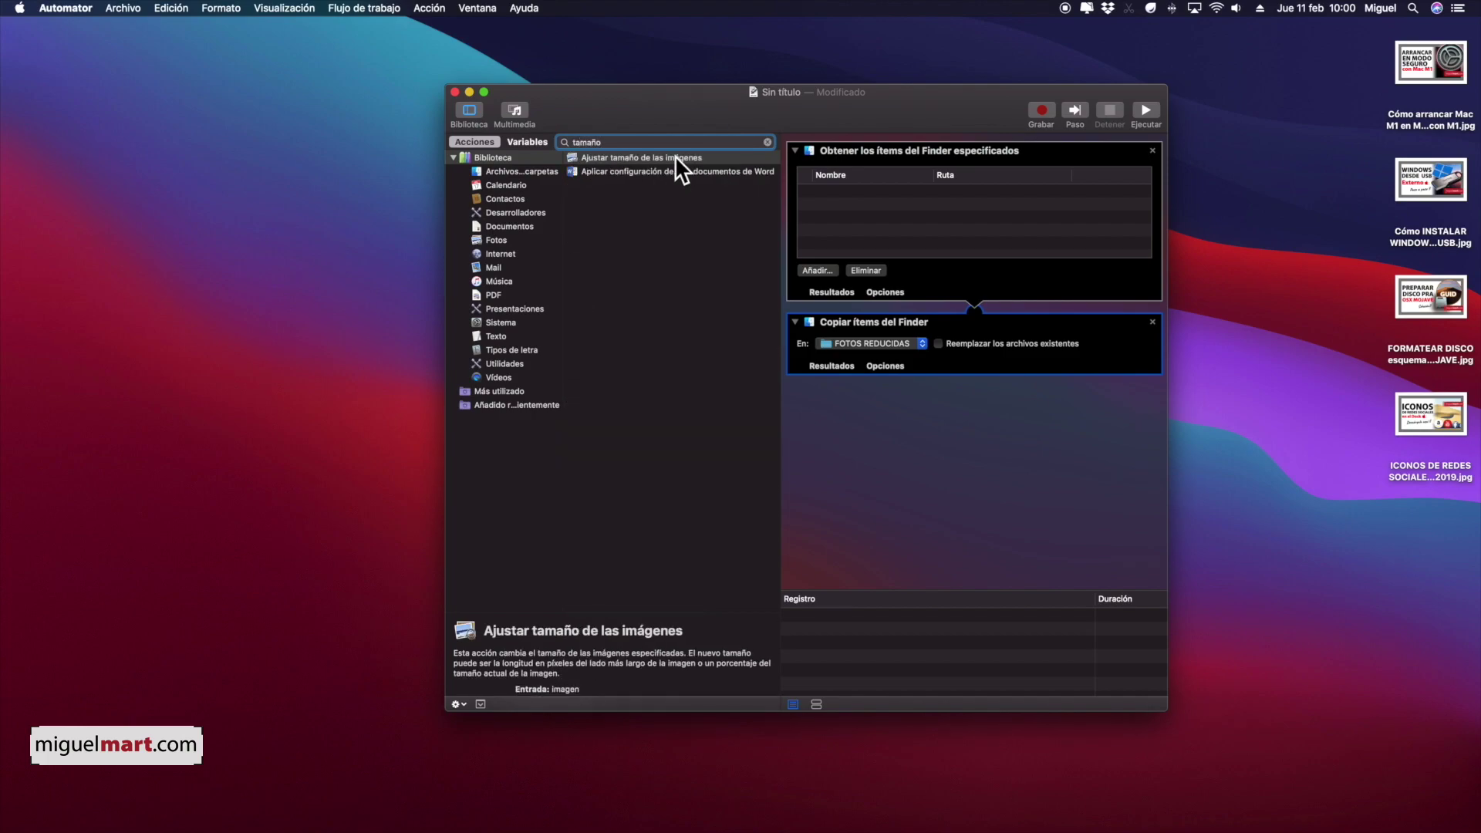
drag(665, 152, 1003, 423)
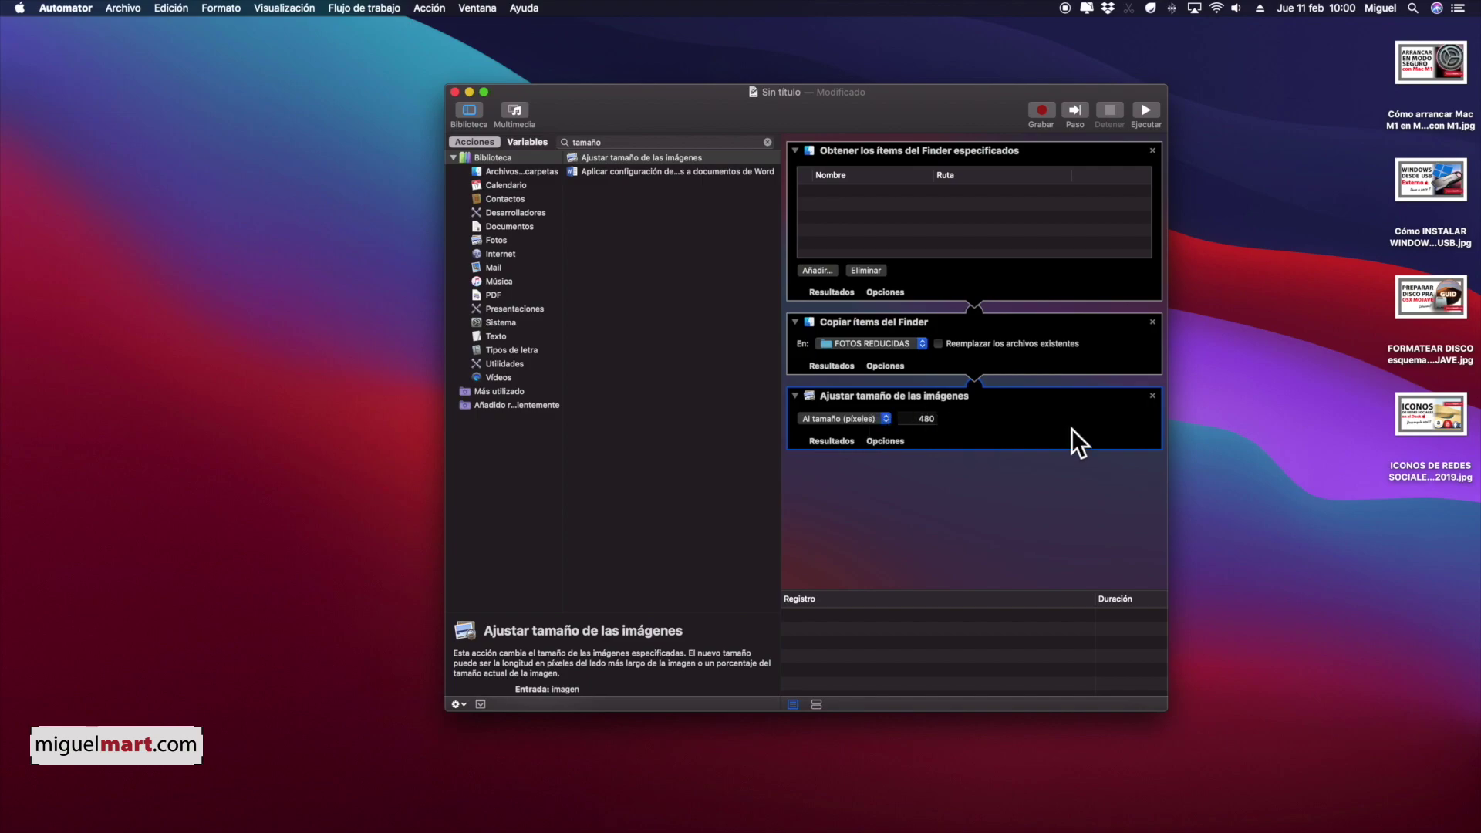
Set the Ajustar tamaño de las imágenes action to 720 with the Al tamaño (píxeles) option
click(885, 416)
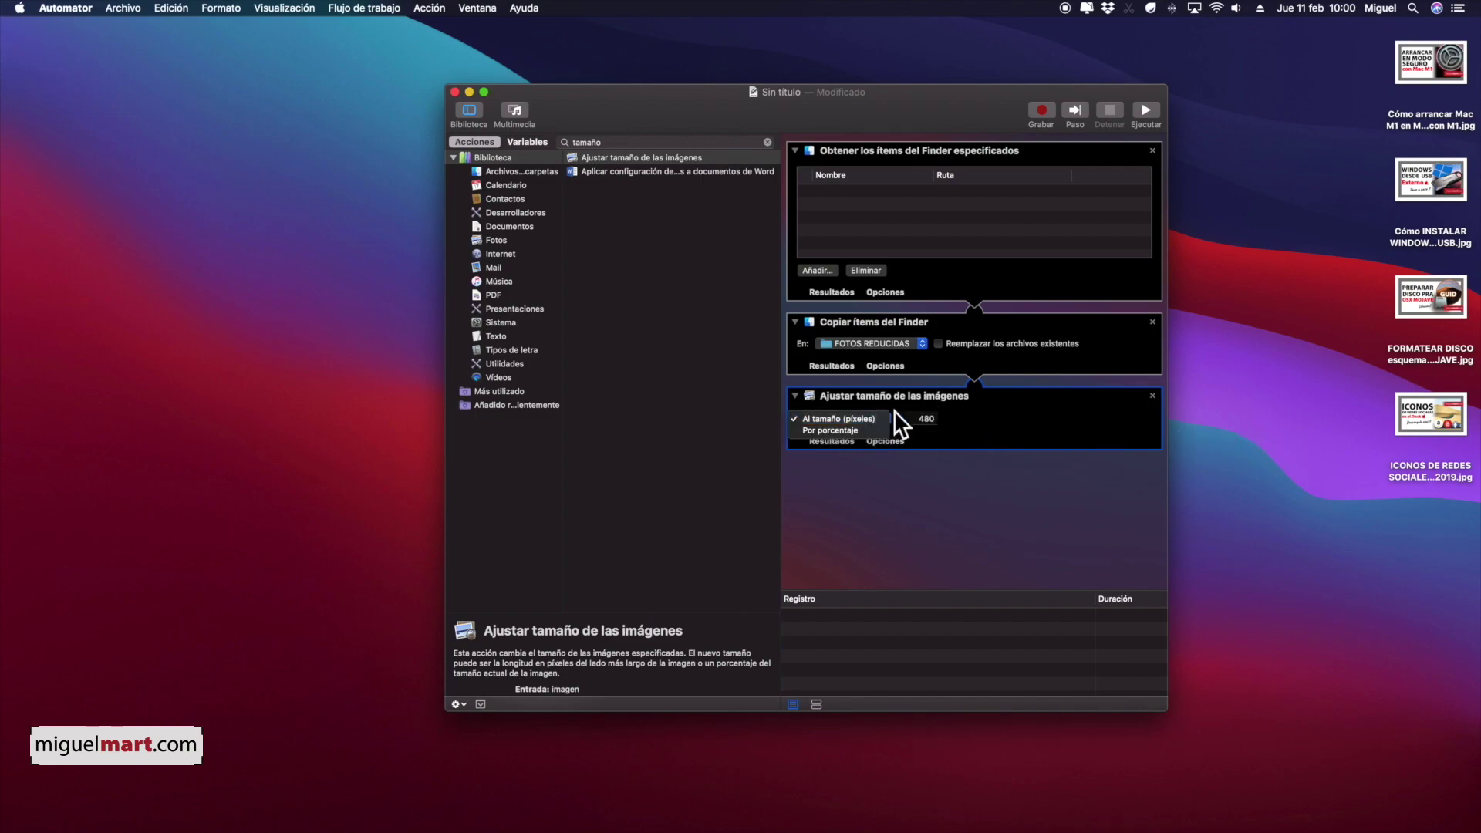
click(965, 422)
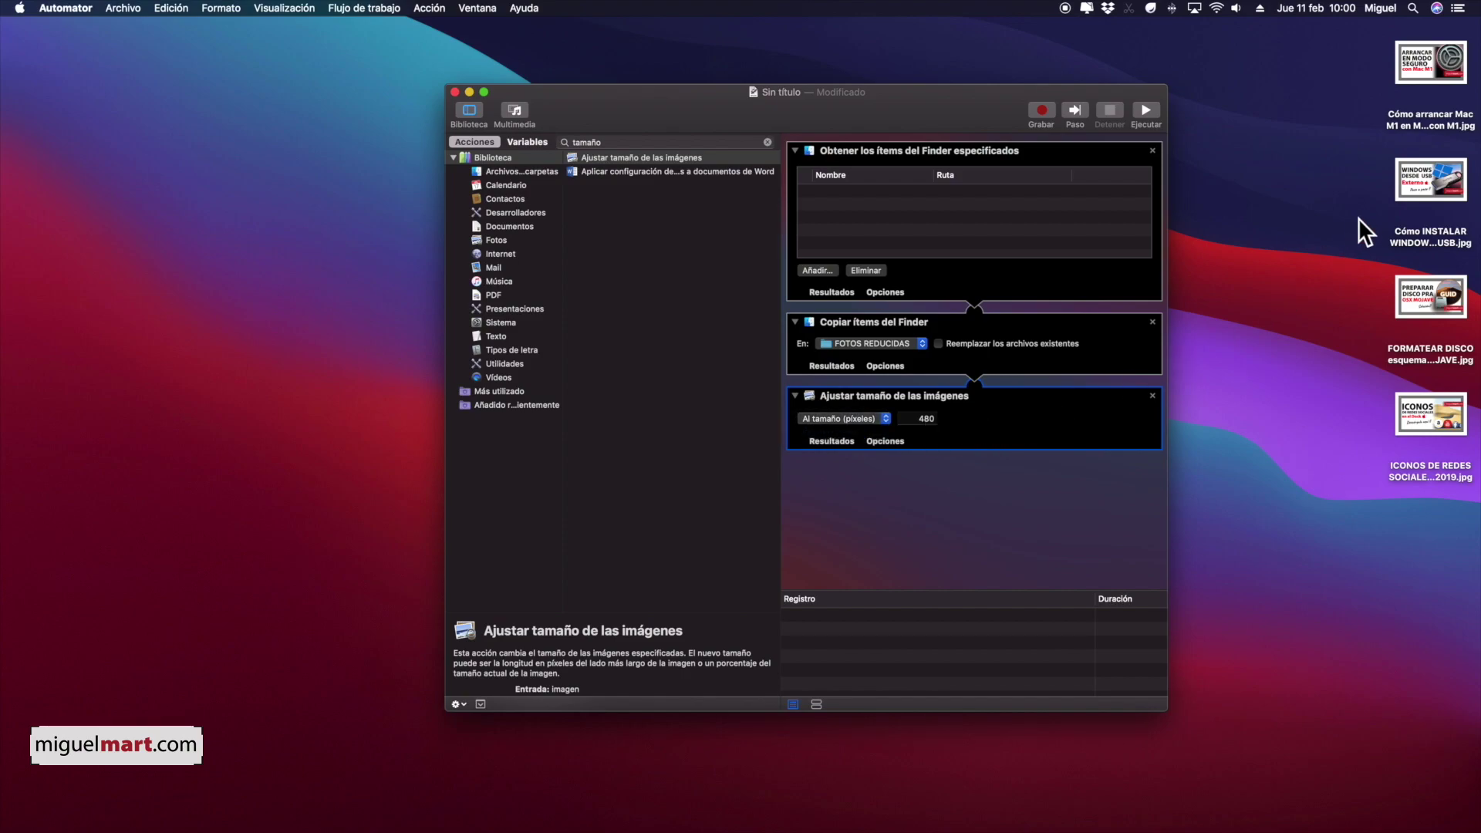
click(1431, 414)
key(space)
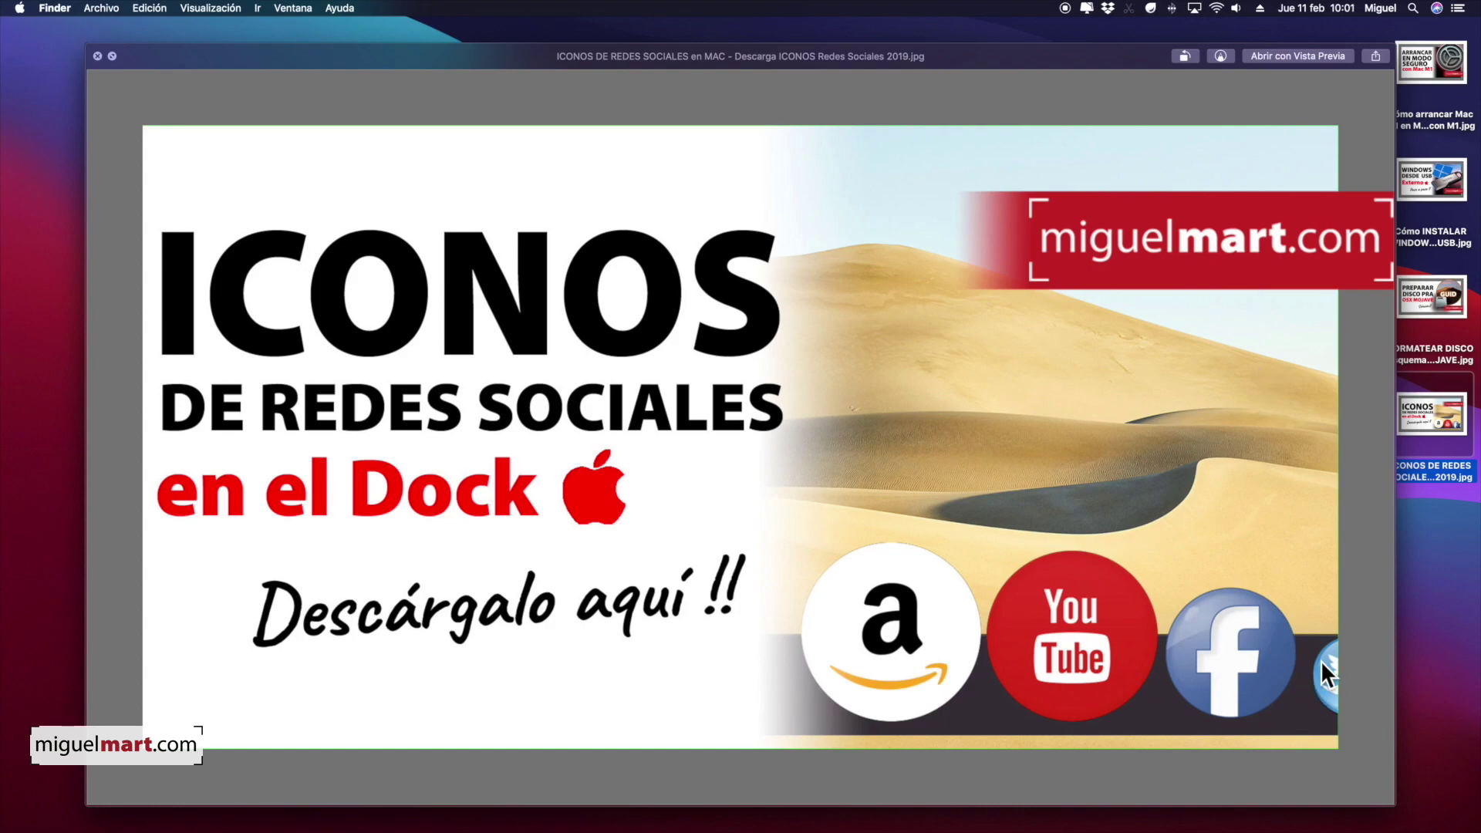
key(space)
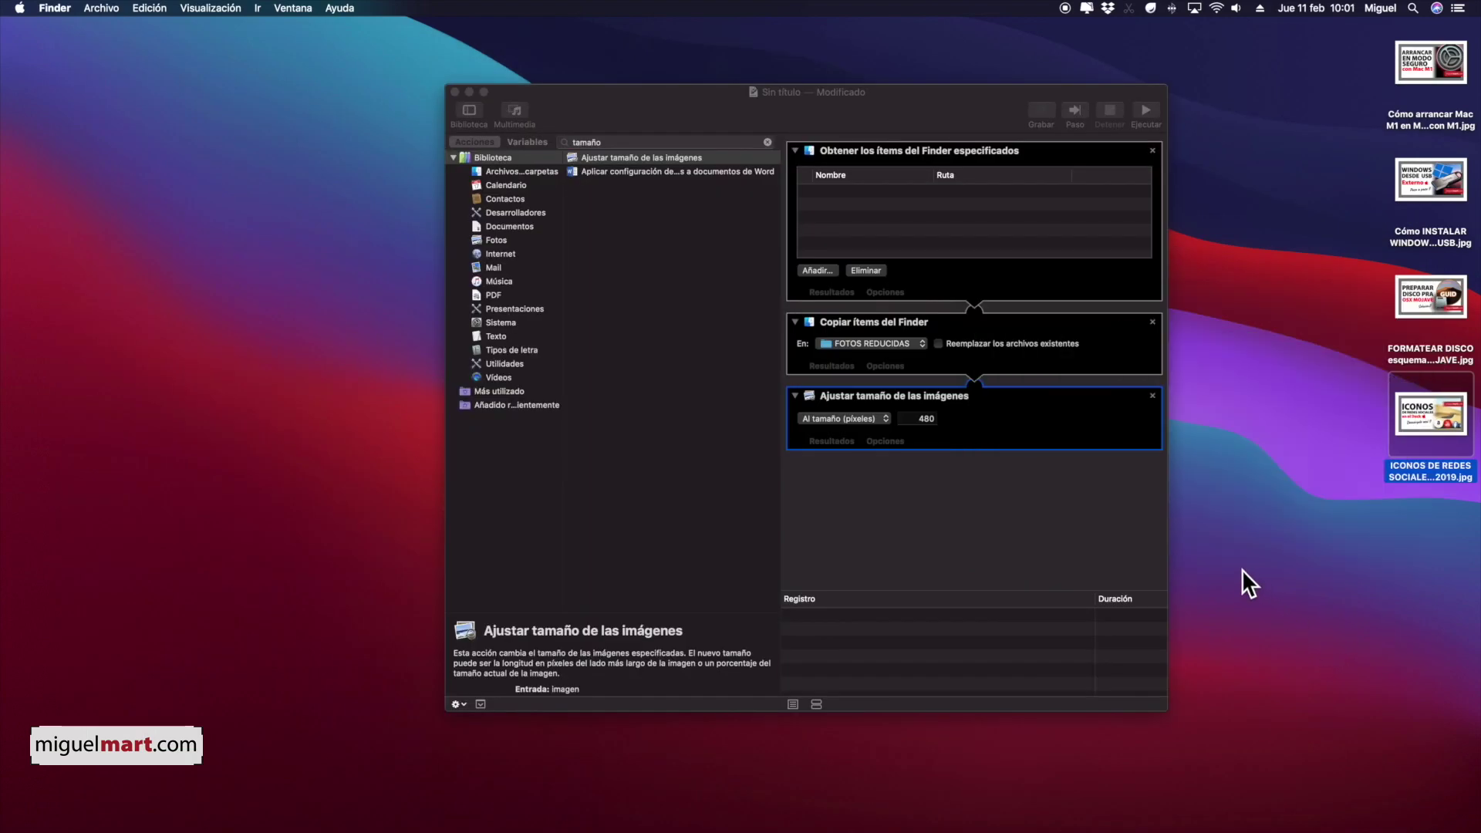
click(919, 409)
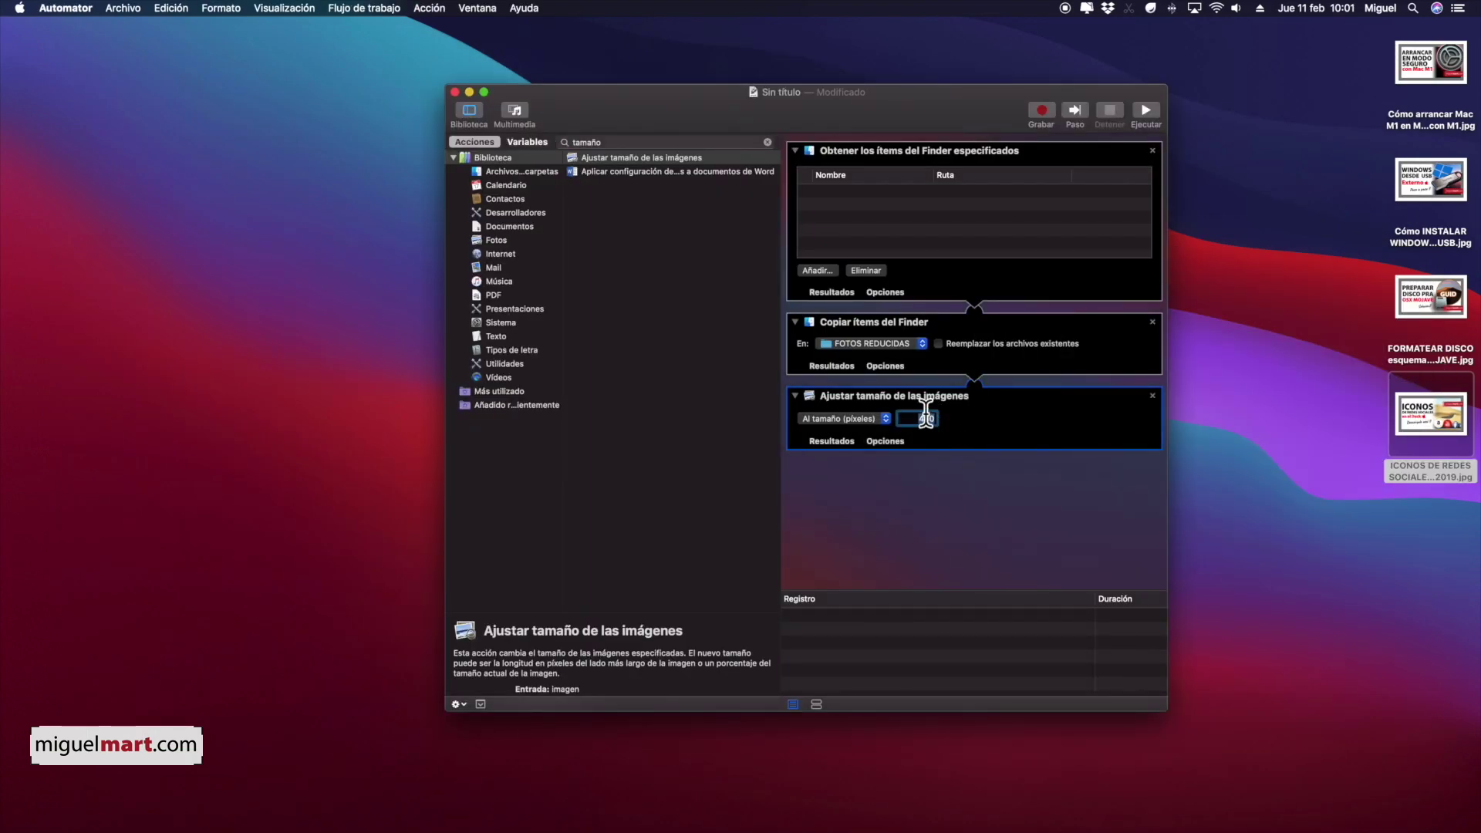
text(720)
Add the Cómo arrancar Mac M1 image from the desktop to the workflow's Finder items and run the workflow
drag(1432, 58, 947, 210)
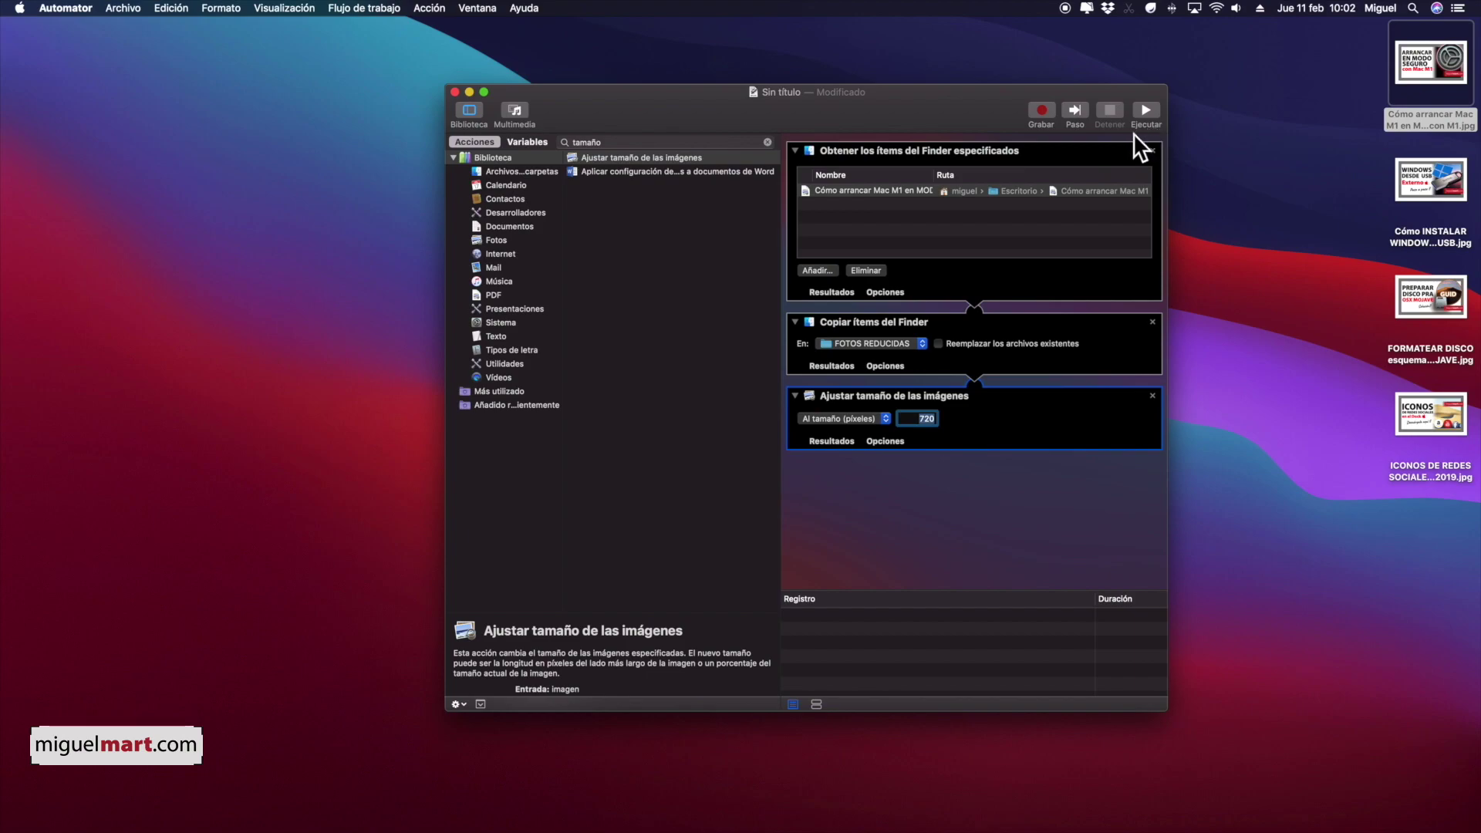
click(1145, 110)
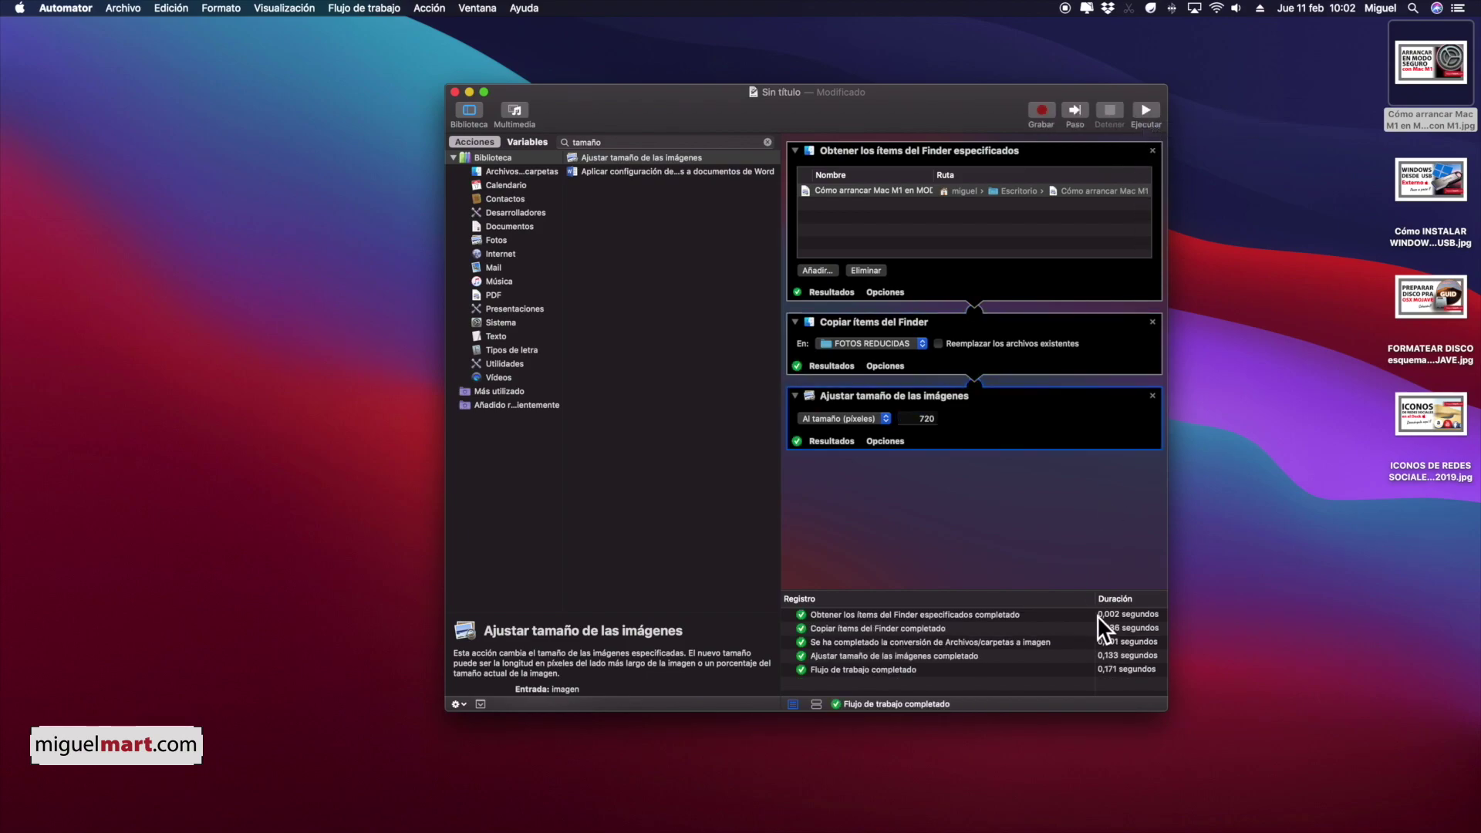
Open the FOTOS REDUCIDAS folder from Descargas in a Finder window and place it near the desktop images
click(1382, 784)
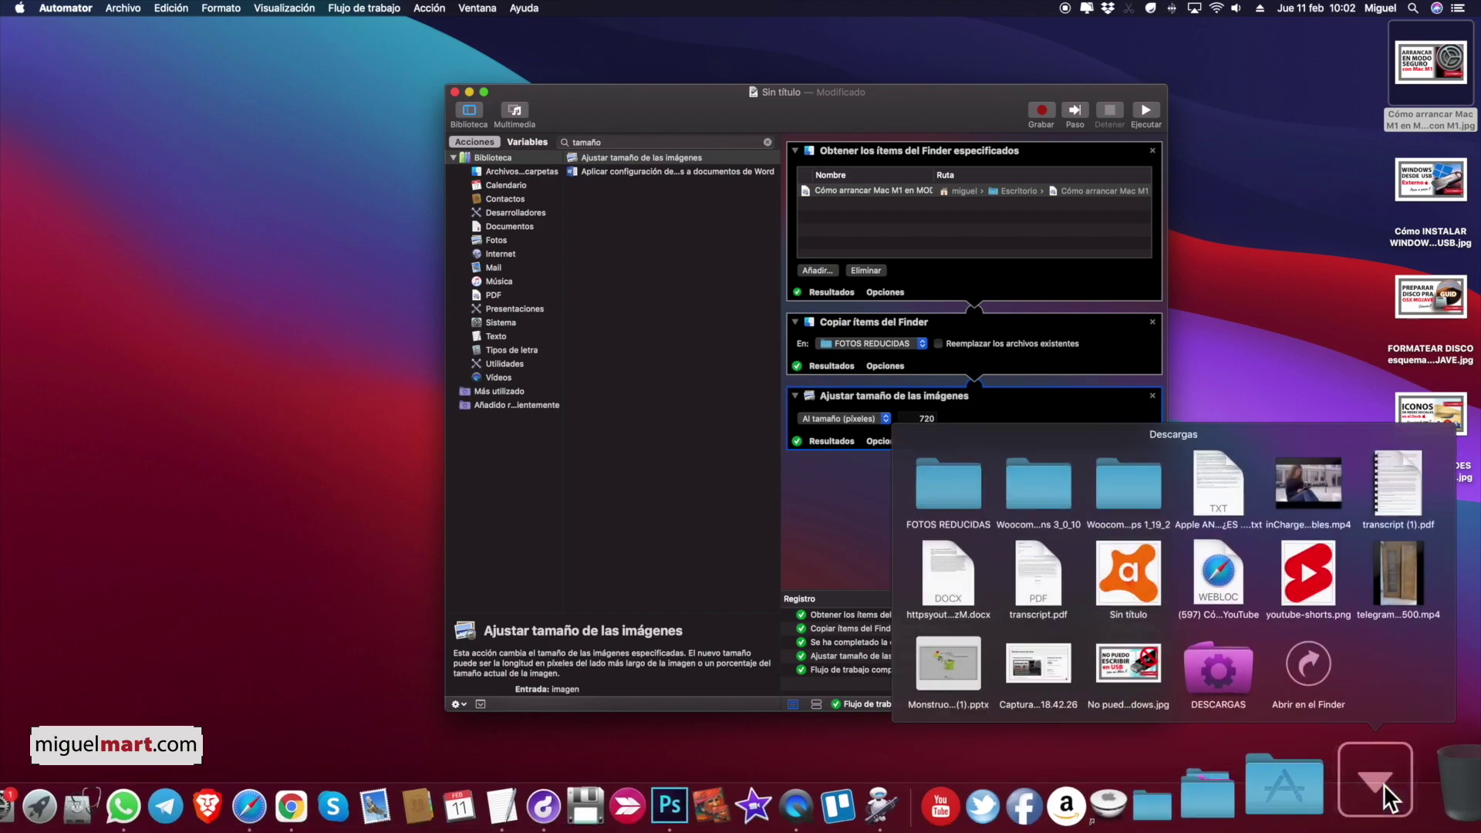
click(935, 476)
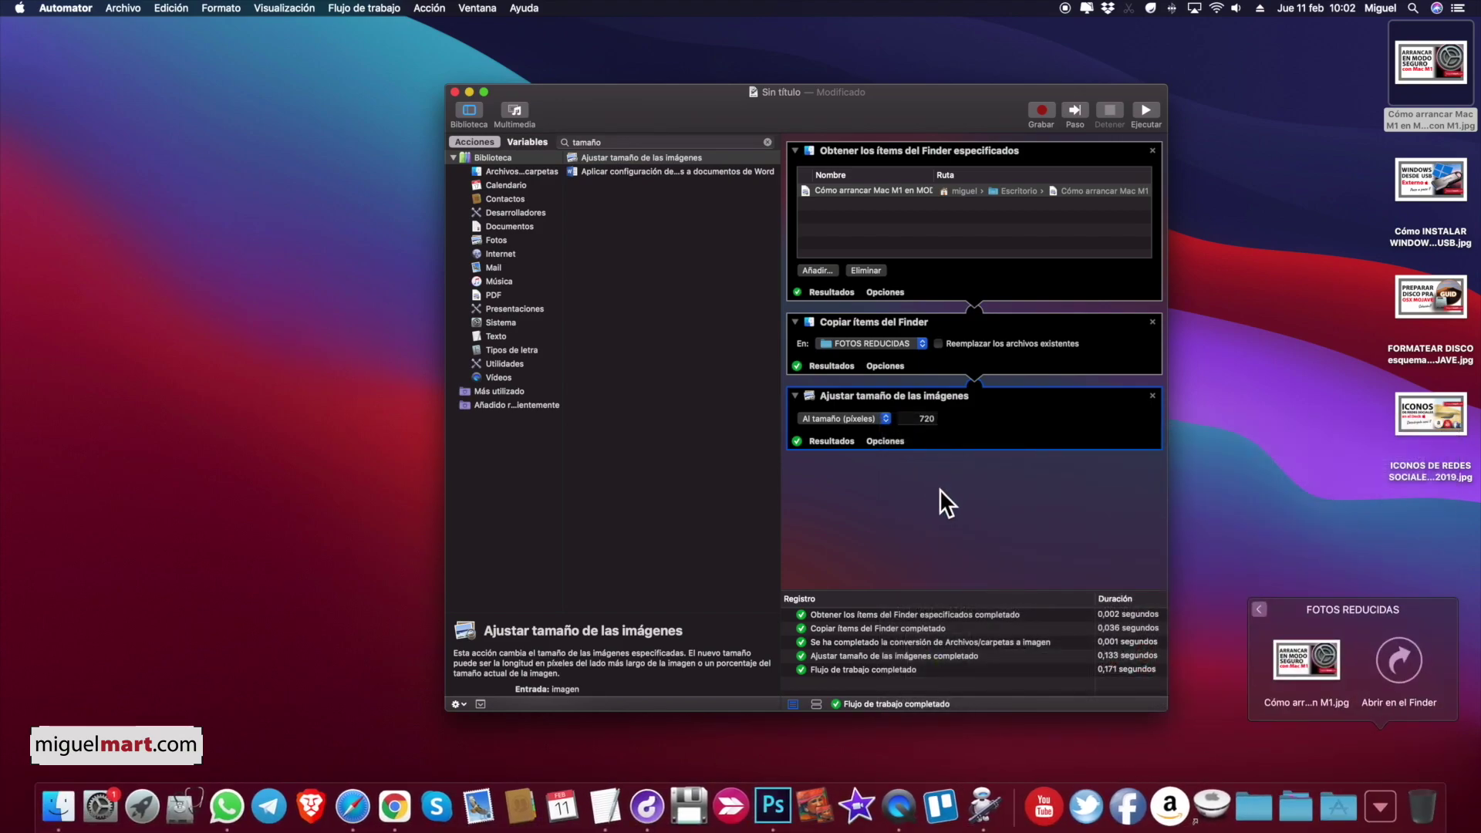
click(1389, 657)
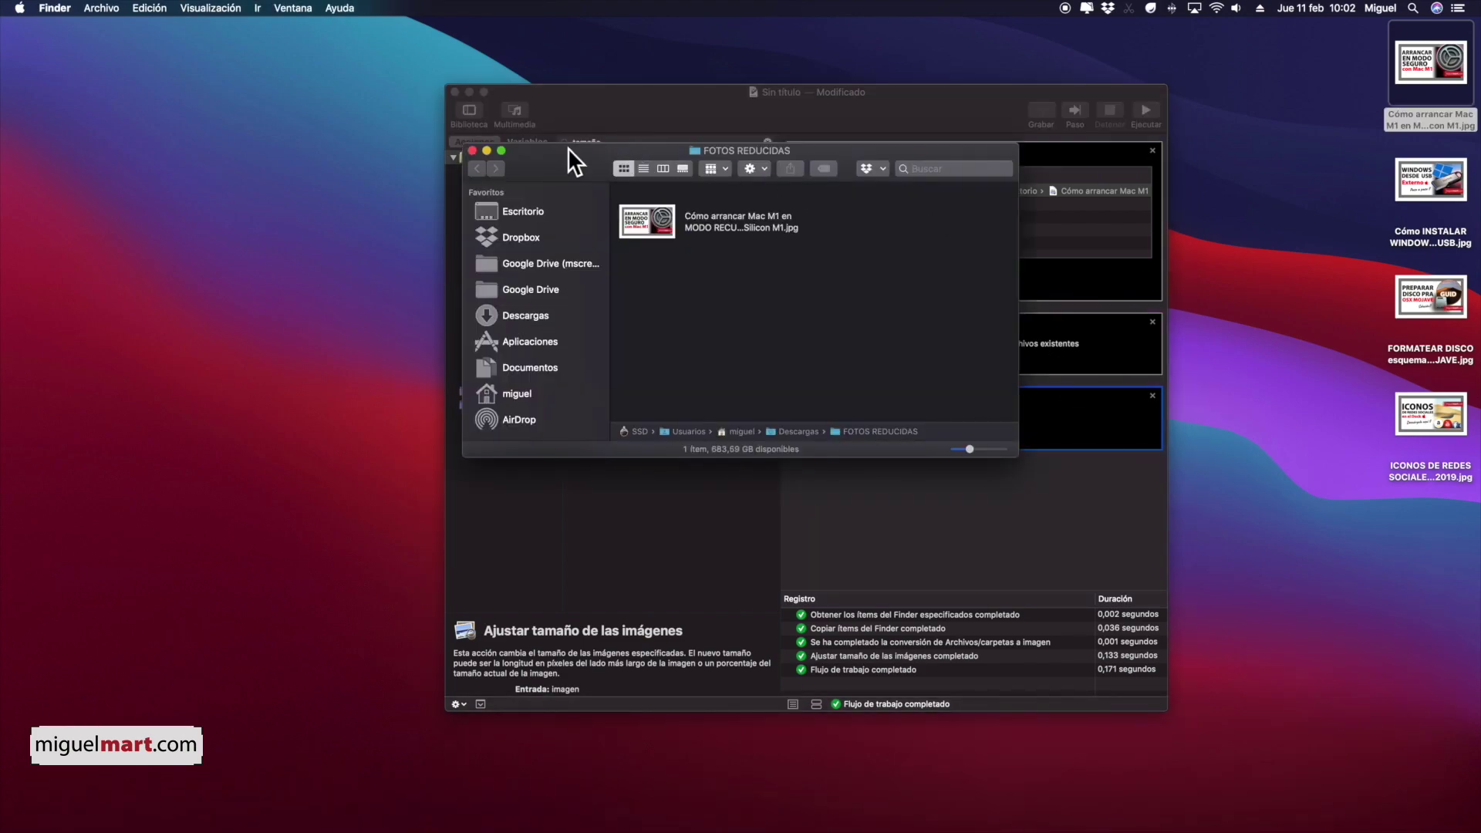
drag(568, 147, 904, 375)
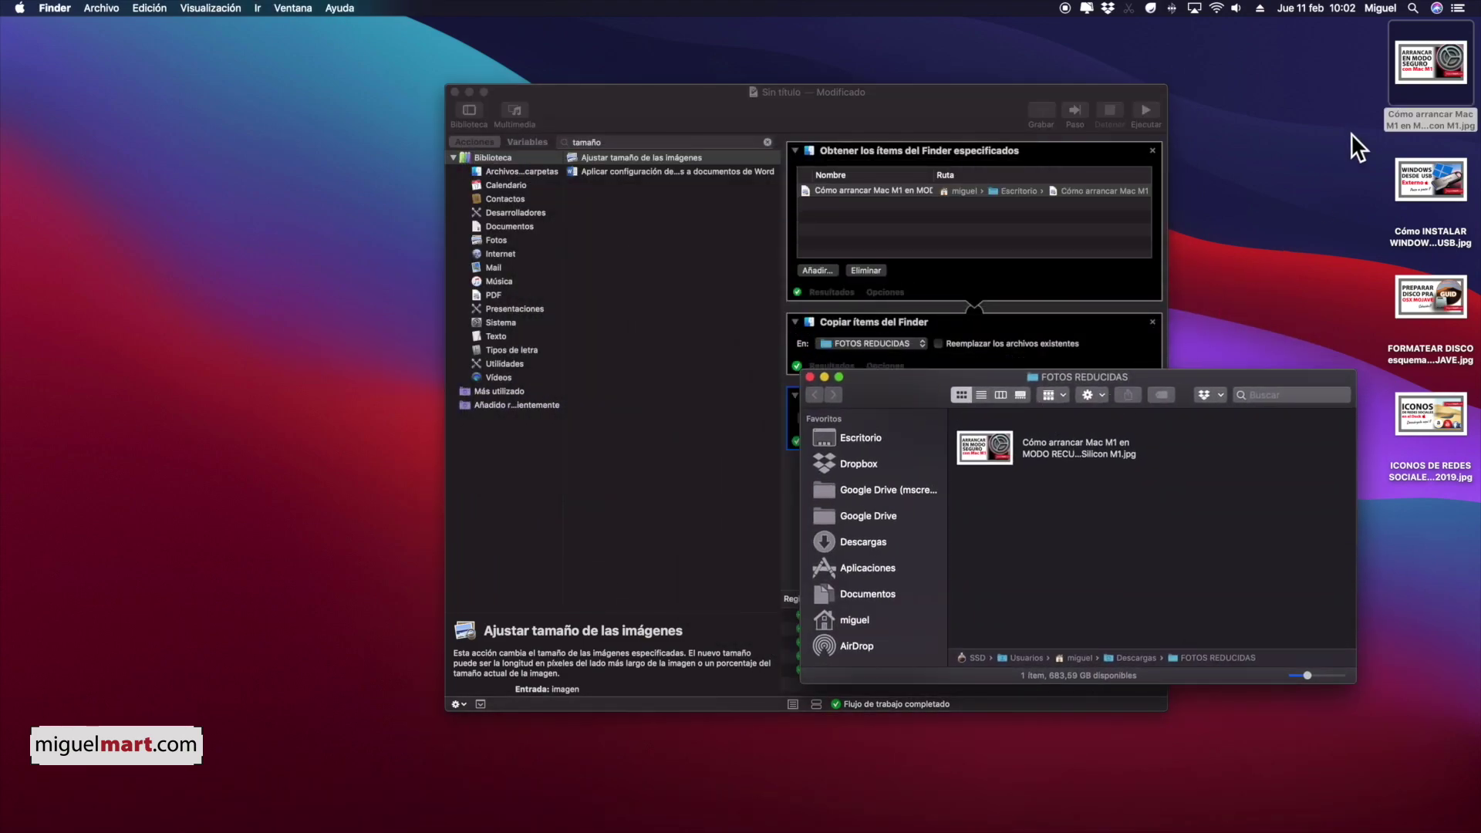
Compare Quick Look previews of the original Cómo arrancar Mac M1 image on the desktop and its copy in FOTOS REDUCIDAS
click(1448, 83)
key(space)
key(space)
click(992, 447)
key(space)
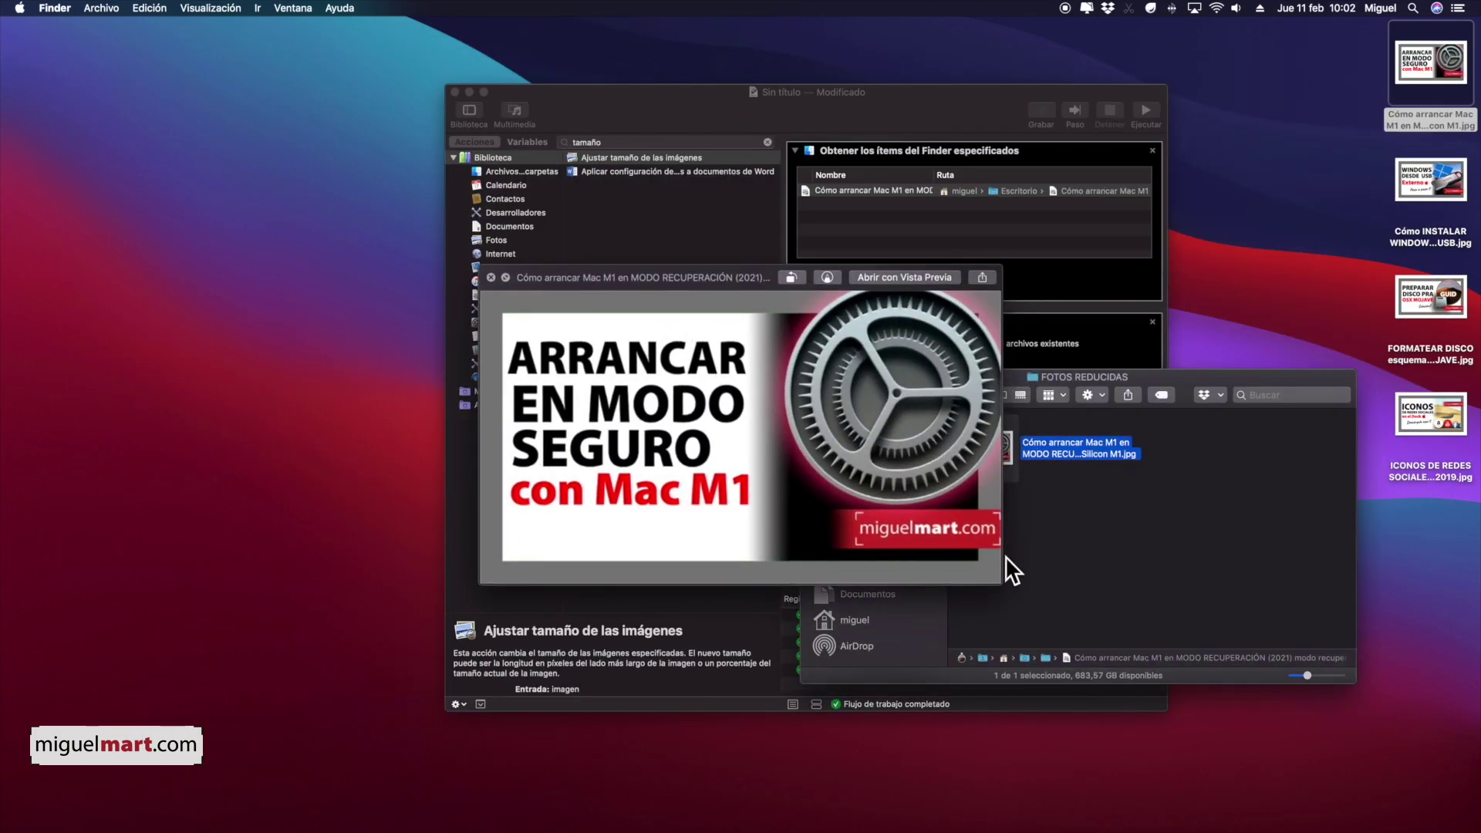
key(space)
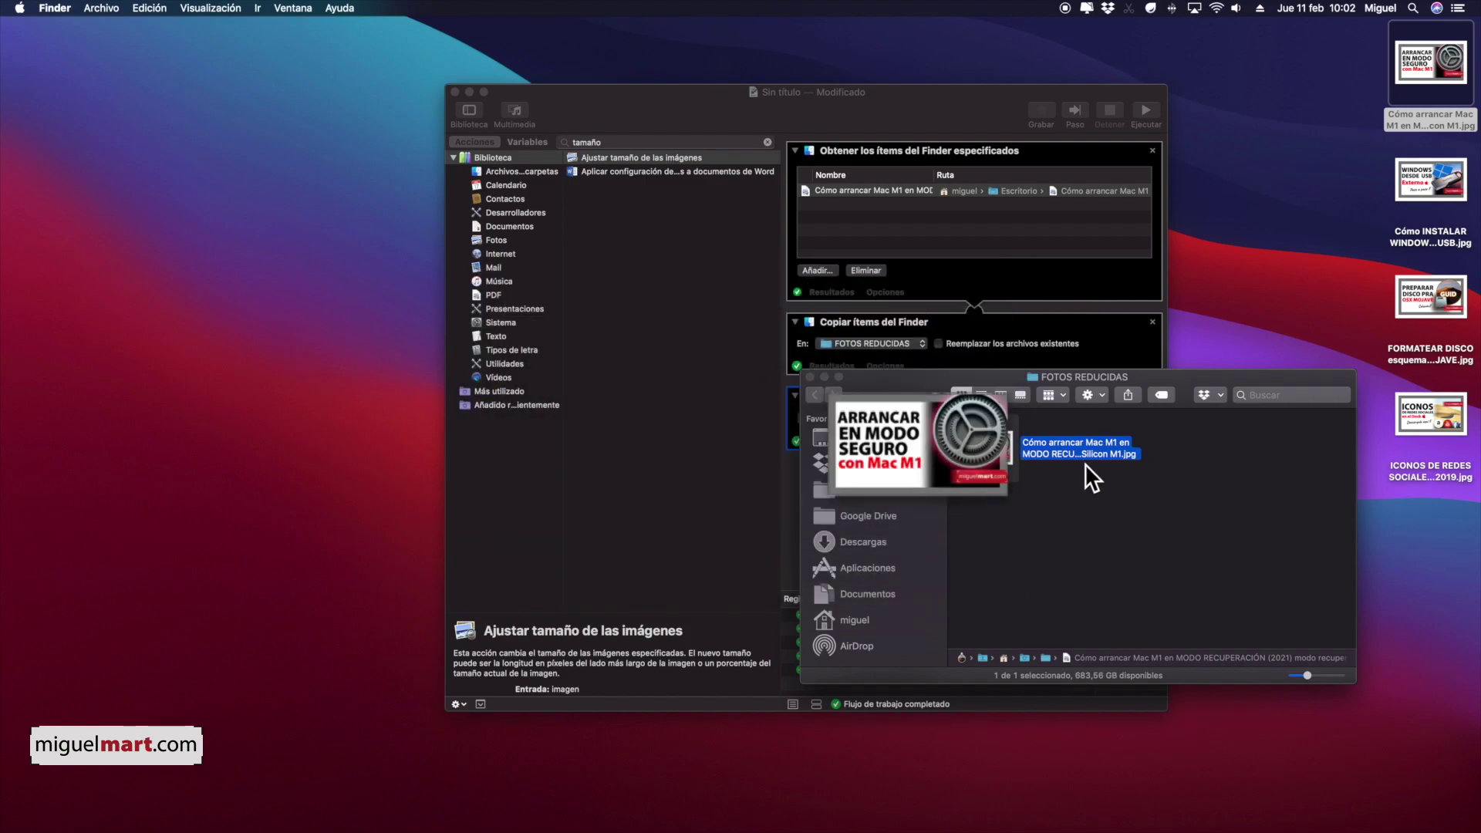
click(1431, 57)
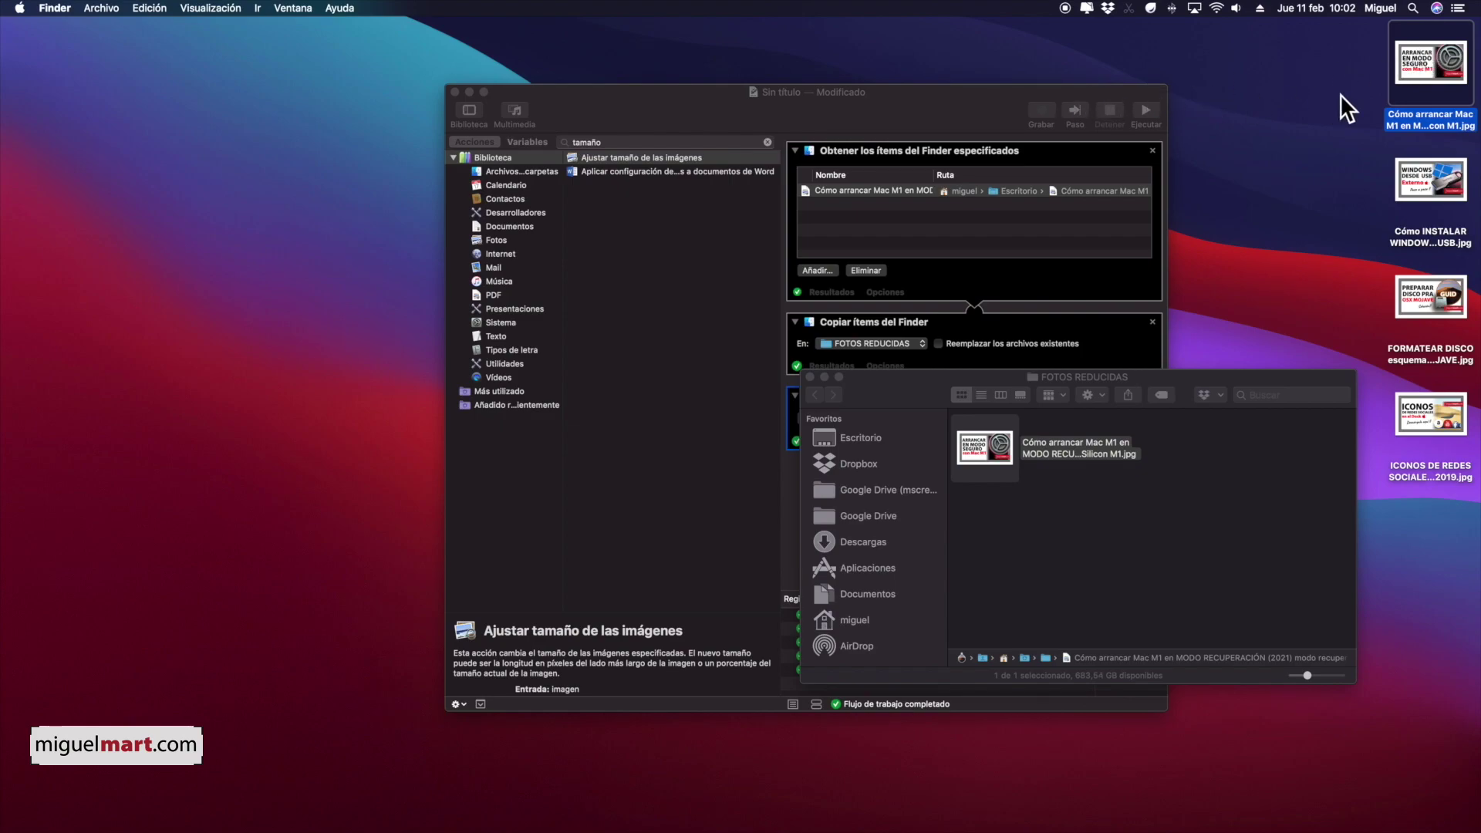
key(space)
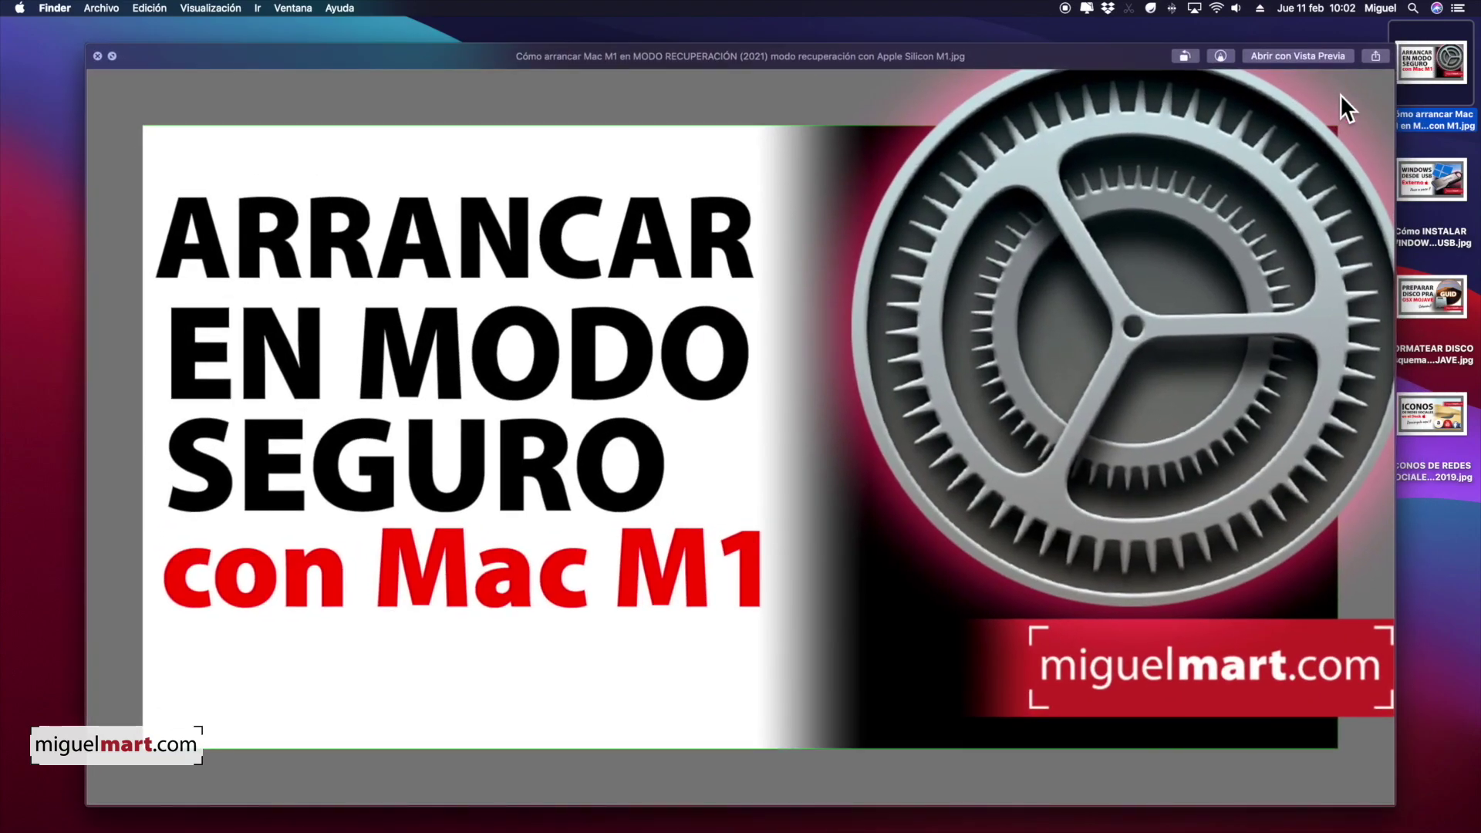
key(space)
key(space)
key(space)
click(977, 443)
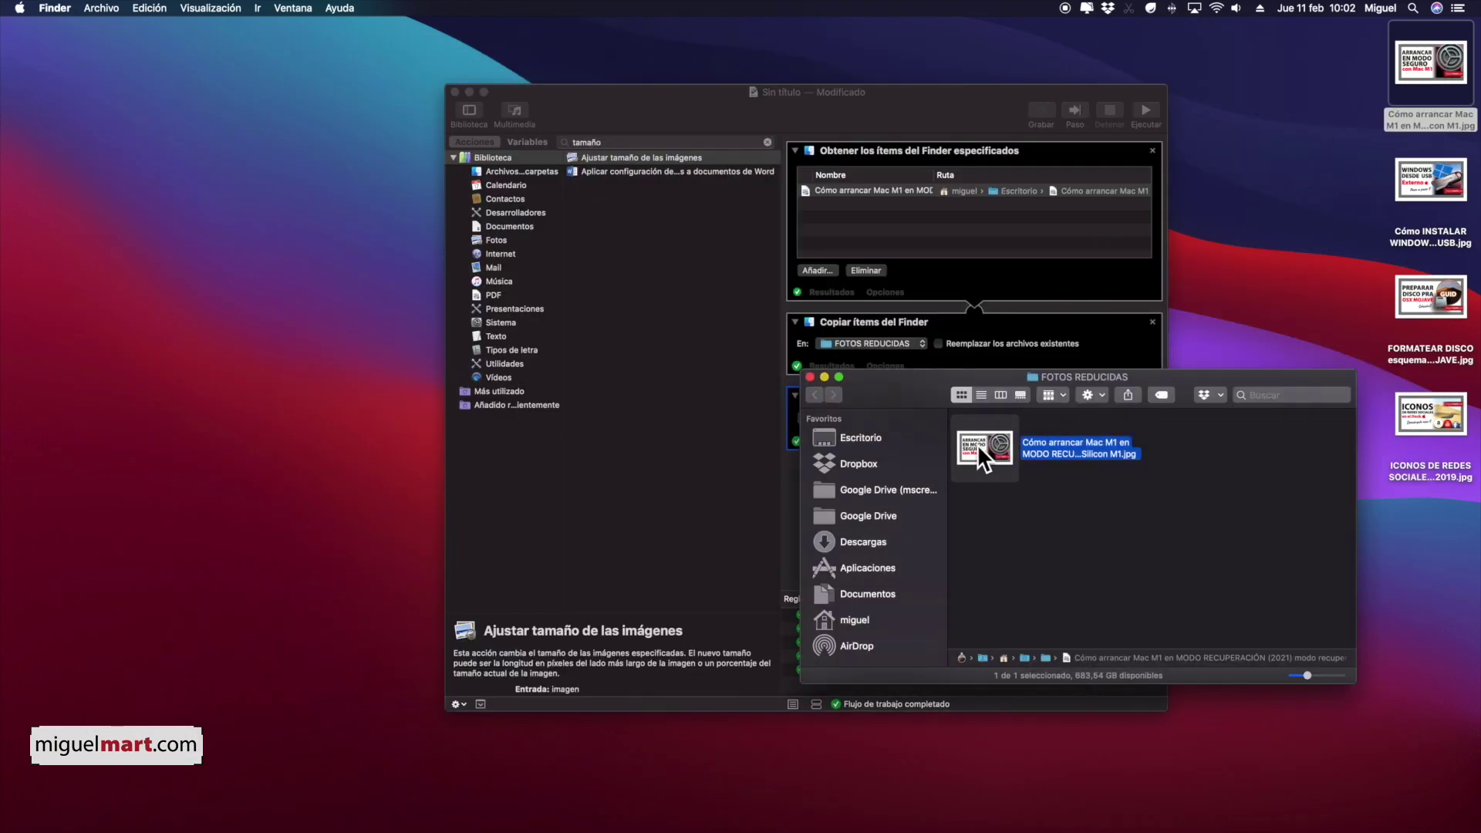
key(space)
key(space)
click(1424, 63)
key(space)
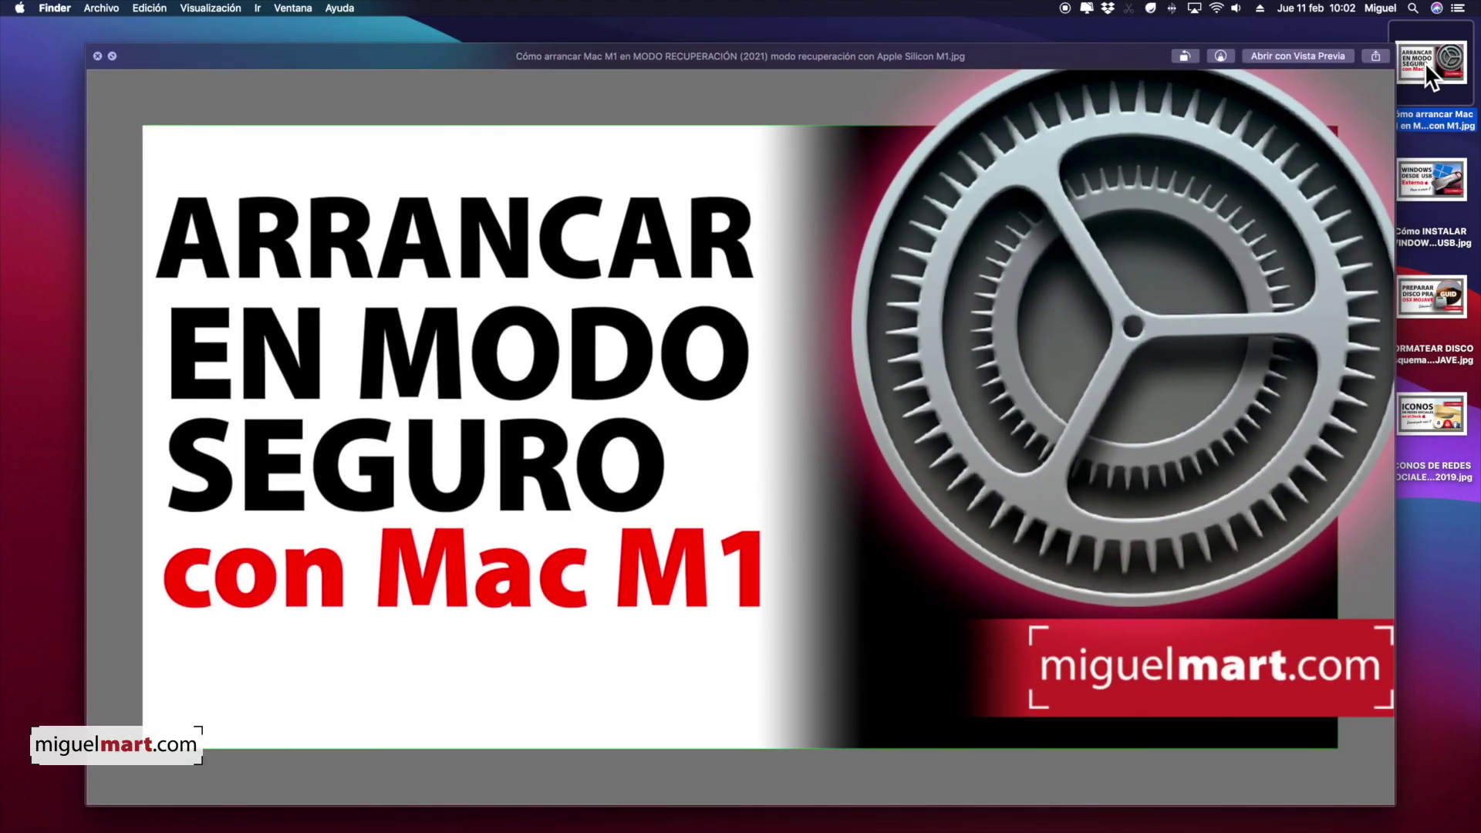
key(Down)
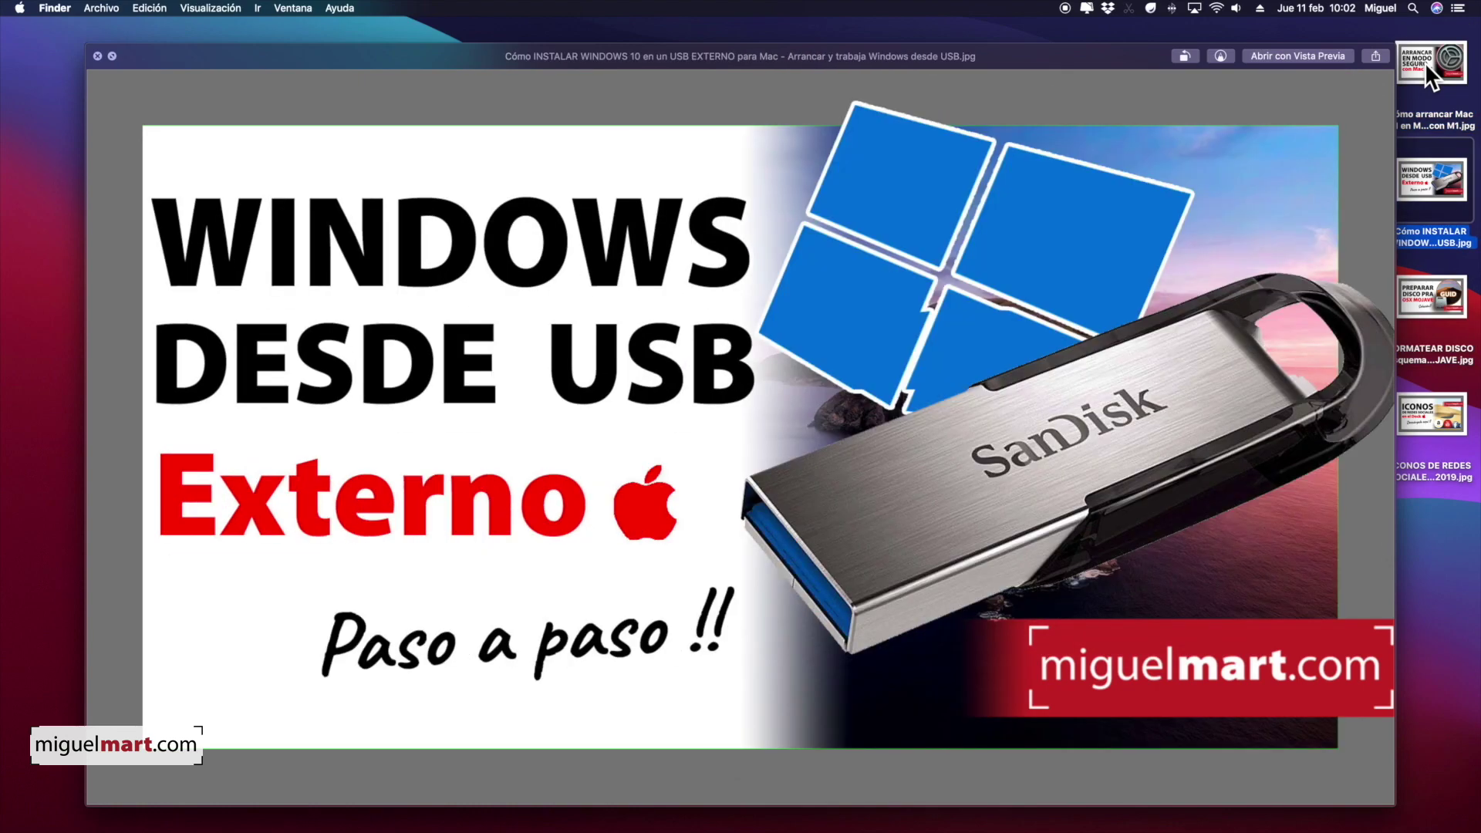
key(Up)
key(space)
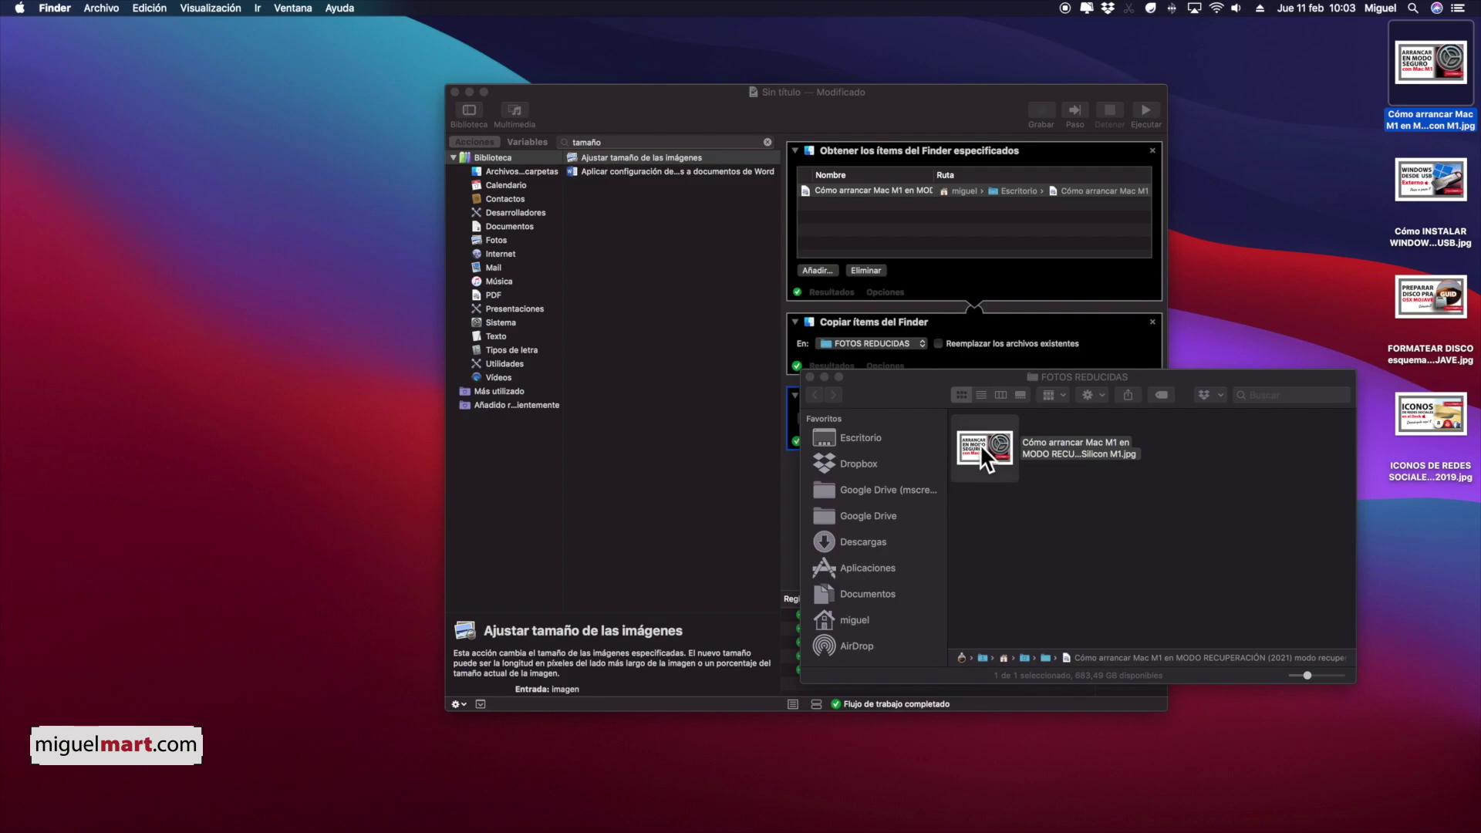
Compare the file size and dimensions of the original desktop image and its reduced copy in their information windows, and close both
click(1234, 417)
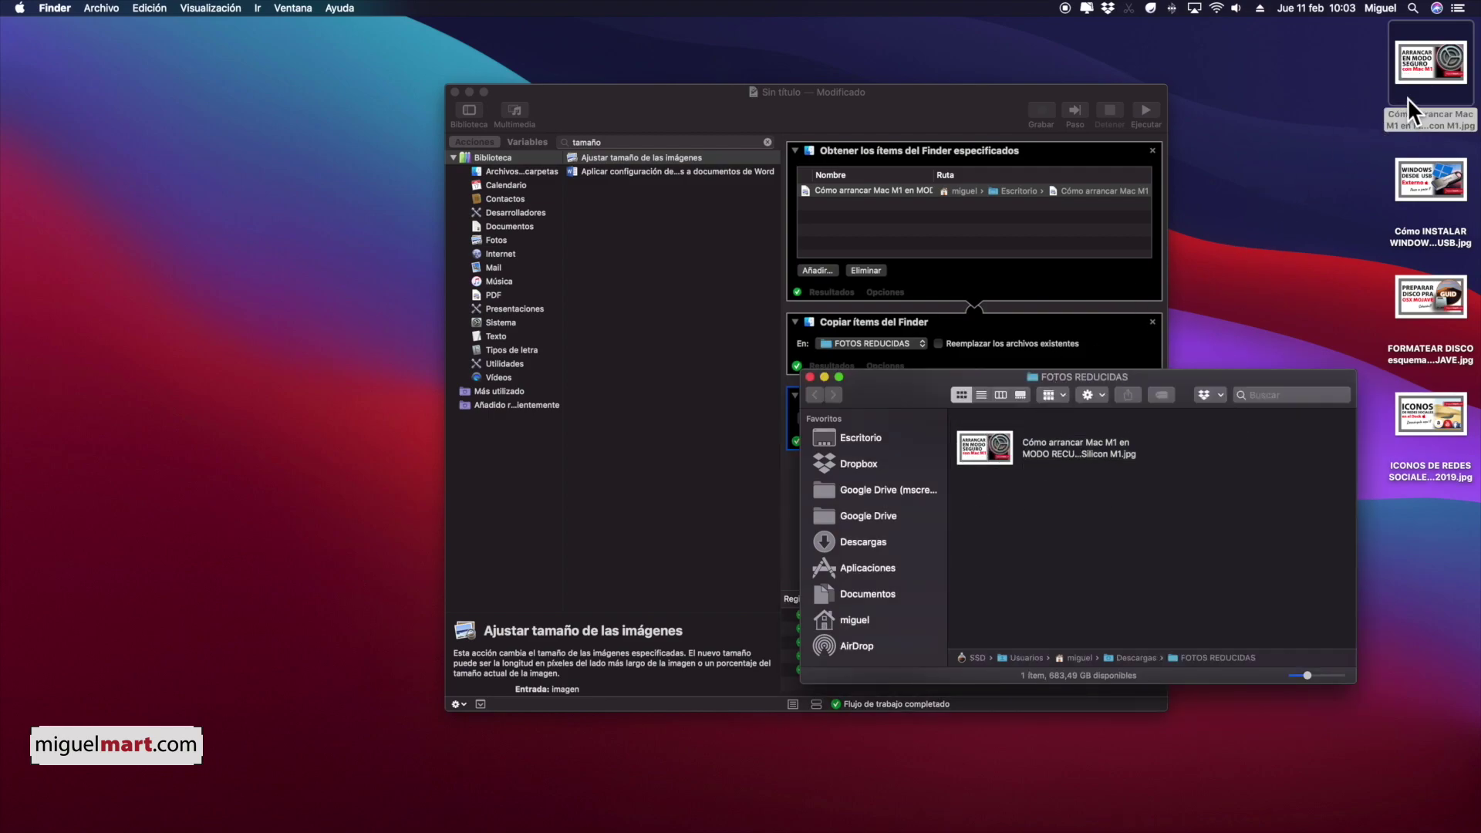
click(1424, 65)
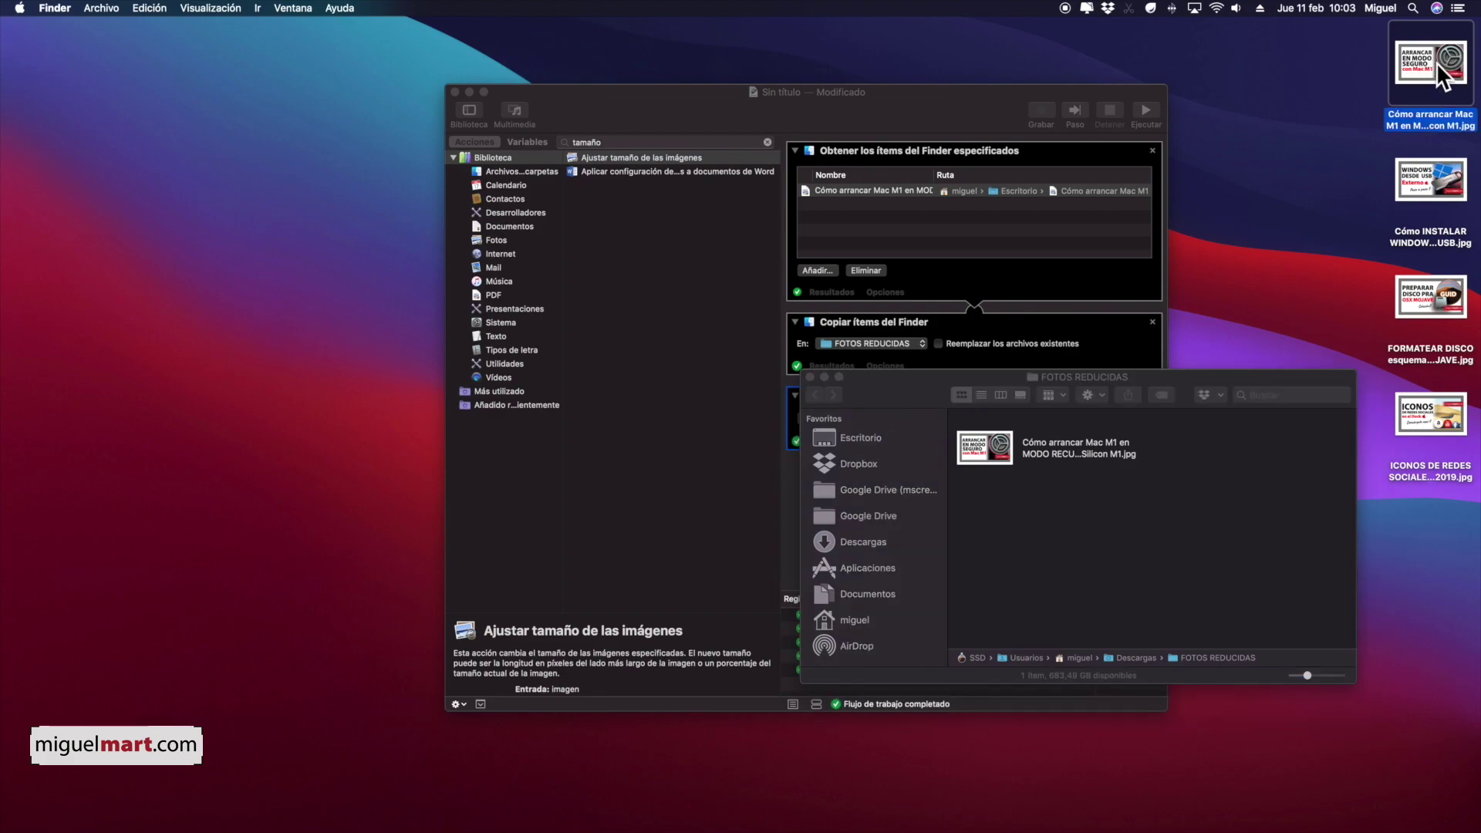
key(super+d)
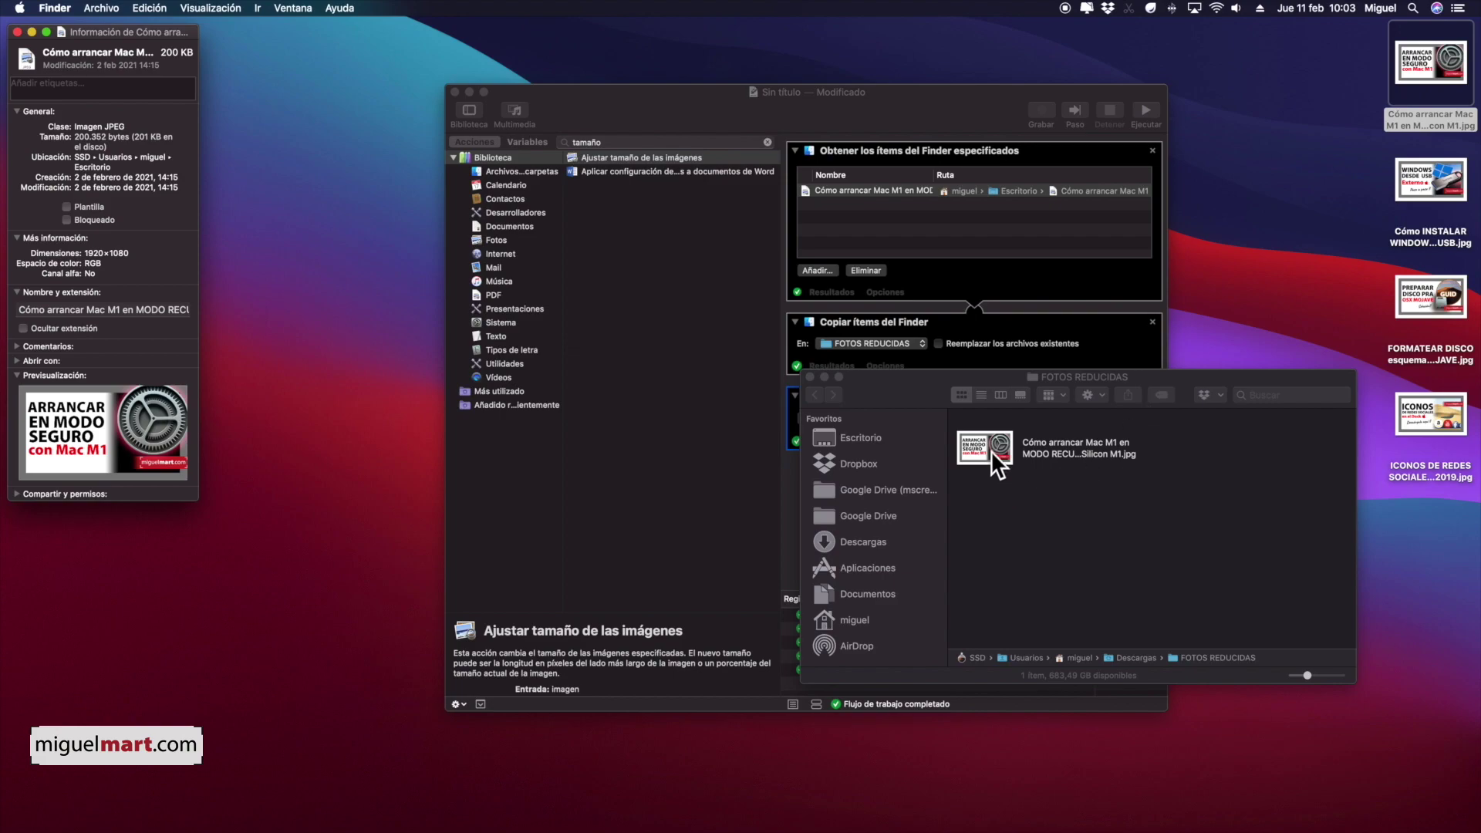
click(988, 450)
key(super+i)
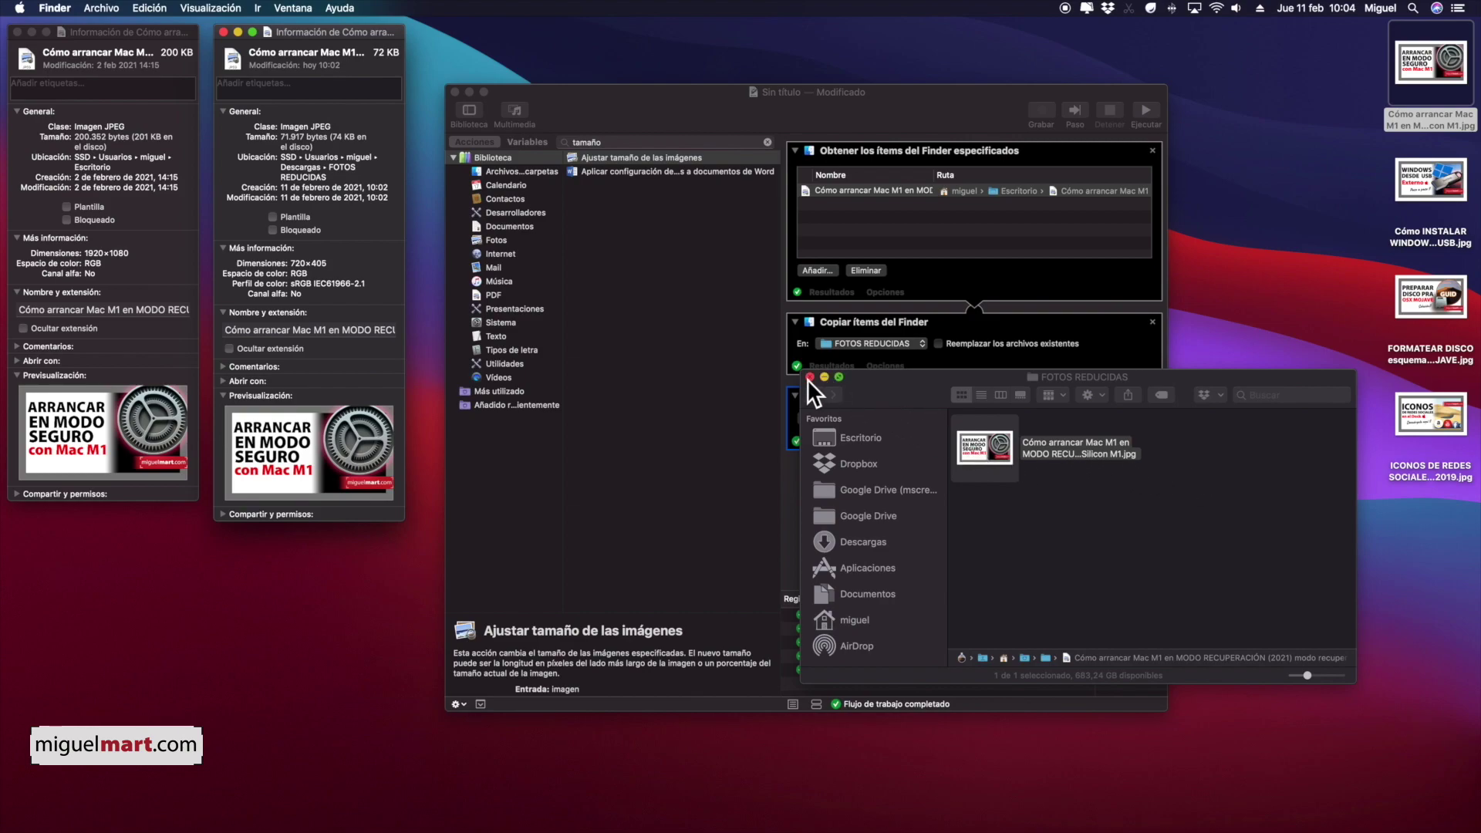
click(17, 32)
click(223, 31)
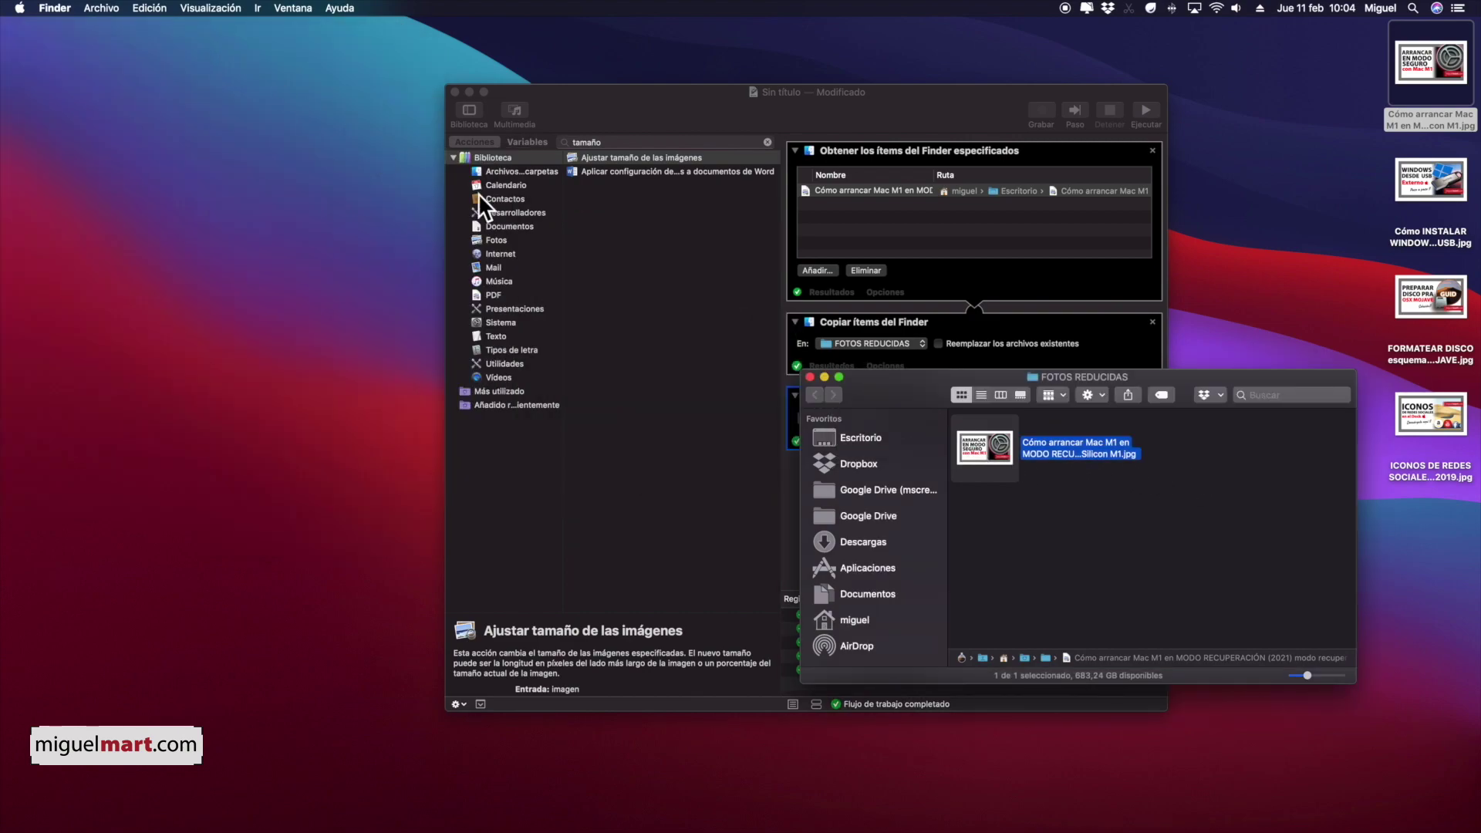
Move the FOTOS REDUCIDAS window clear of the workflow, add the other three desktop images to the Finder items and run the workflow
drag(1185, 372, 403, 203)
click(395, 358)
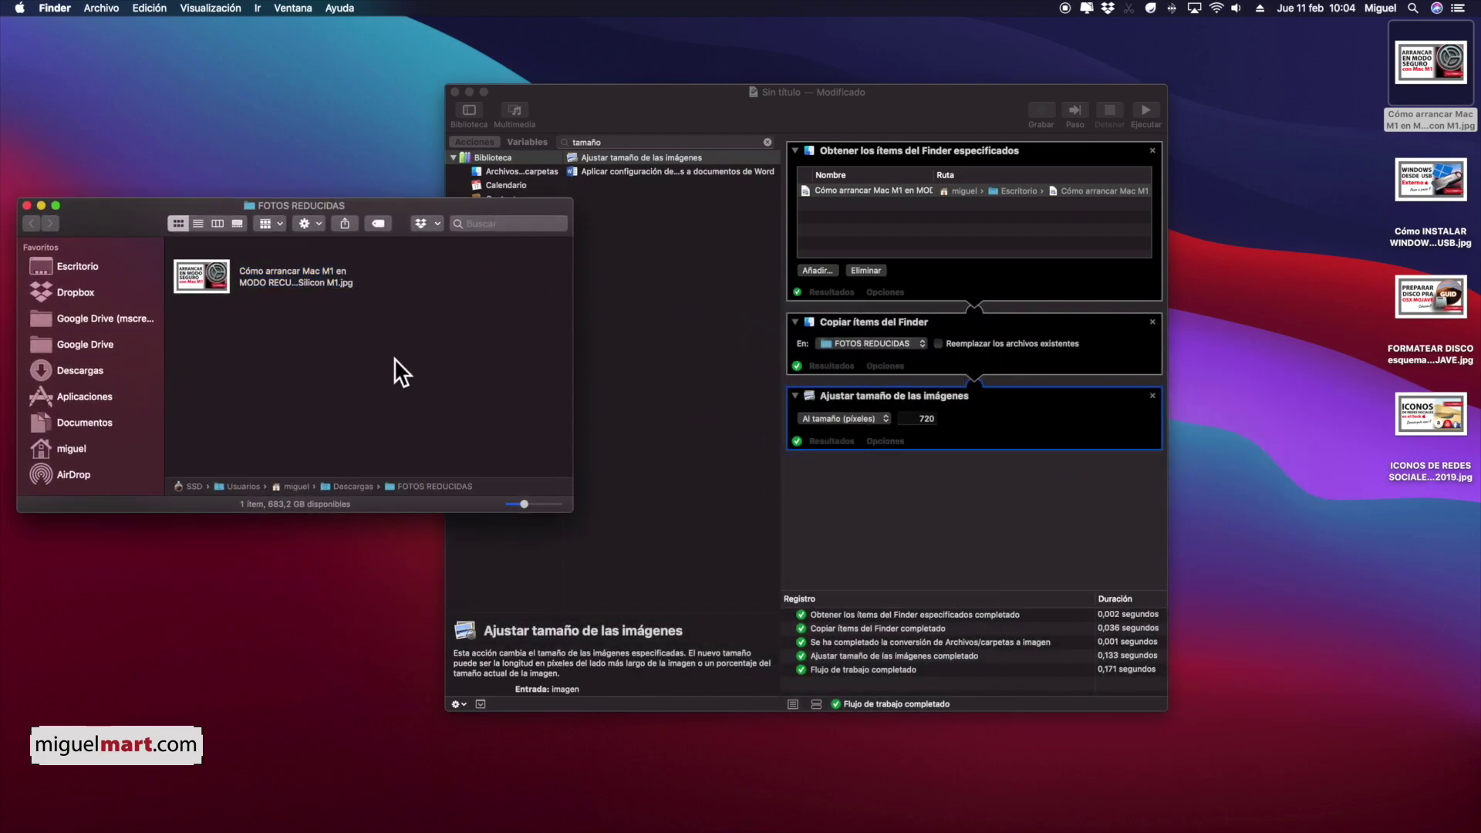
click(1099, 243)
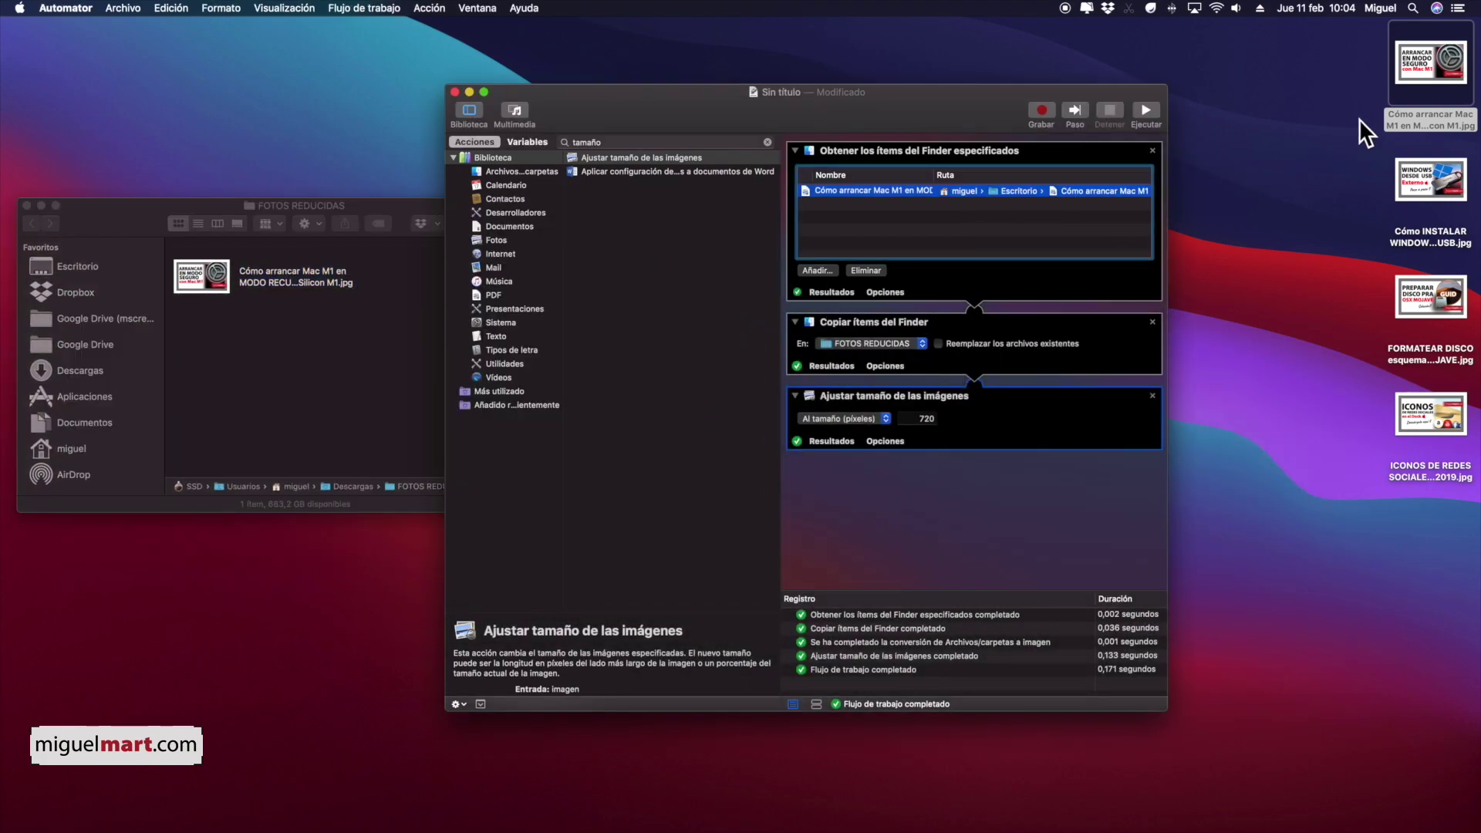
click(1355, 173)
drag(1349, 187, 1423, 406)
drag(1424, 181, 1034, 220)
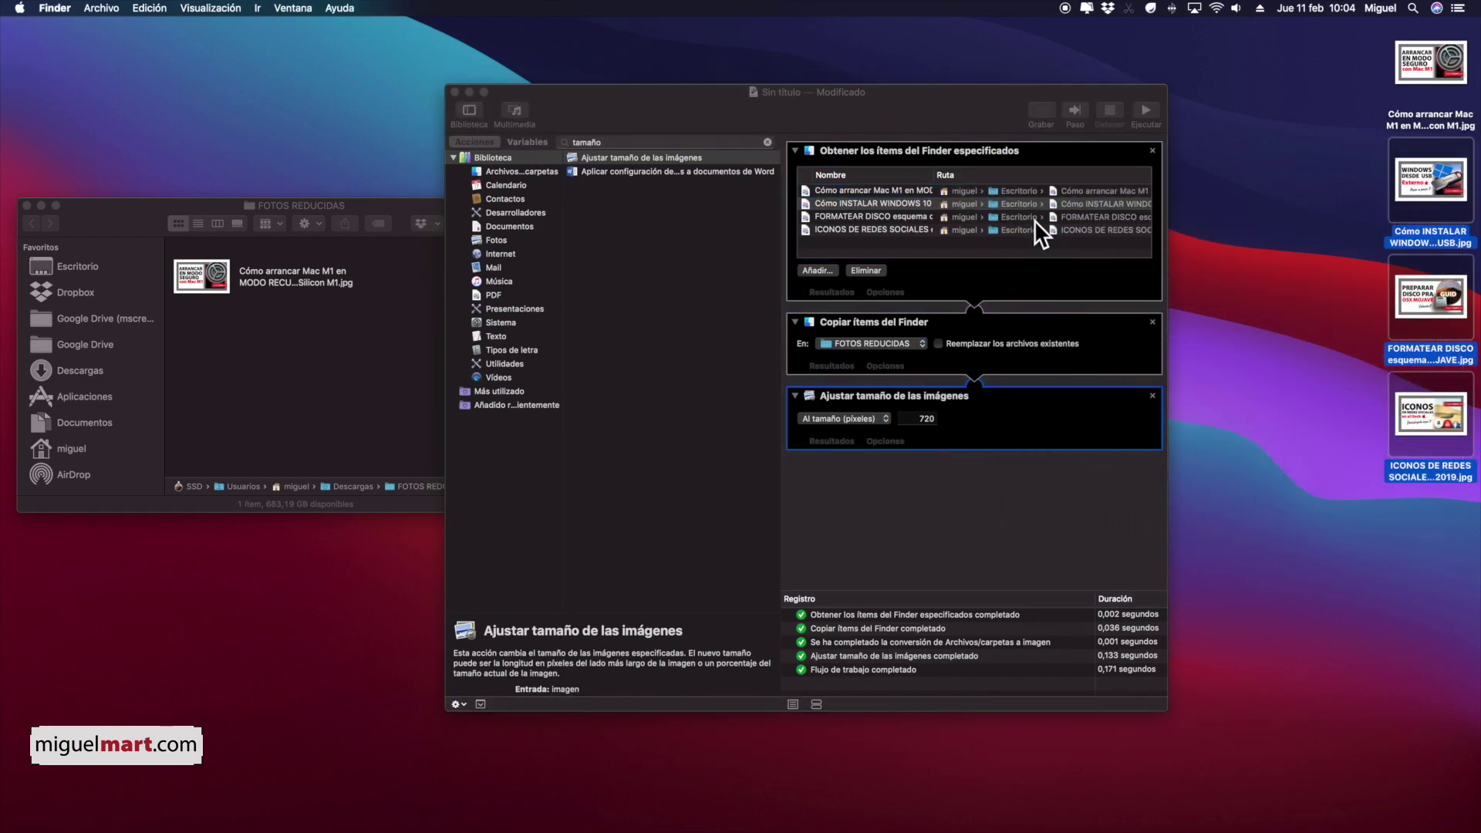
click(1145, 114)
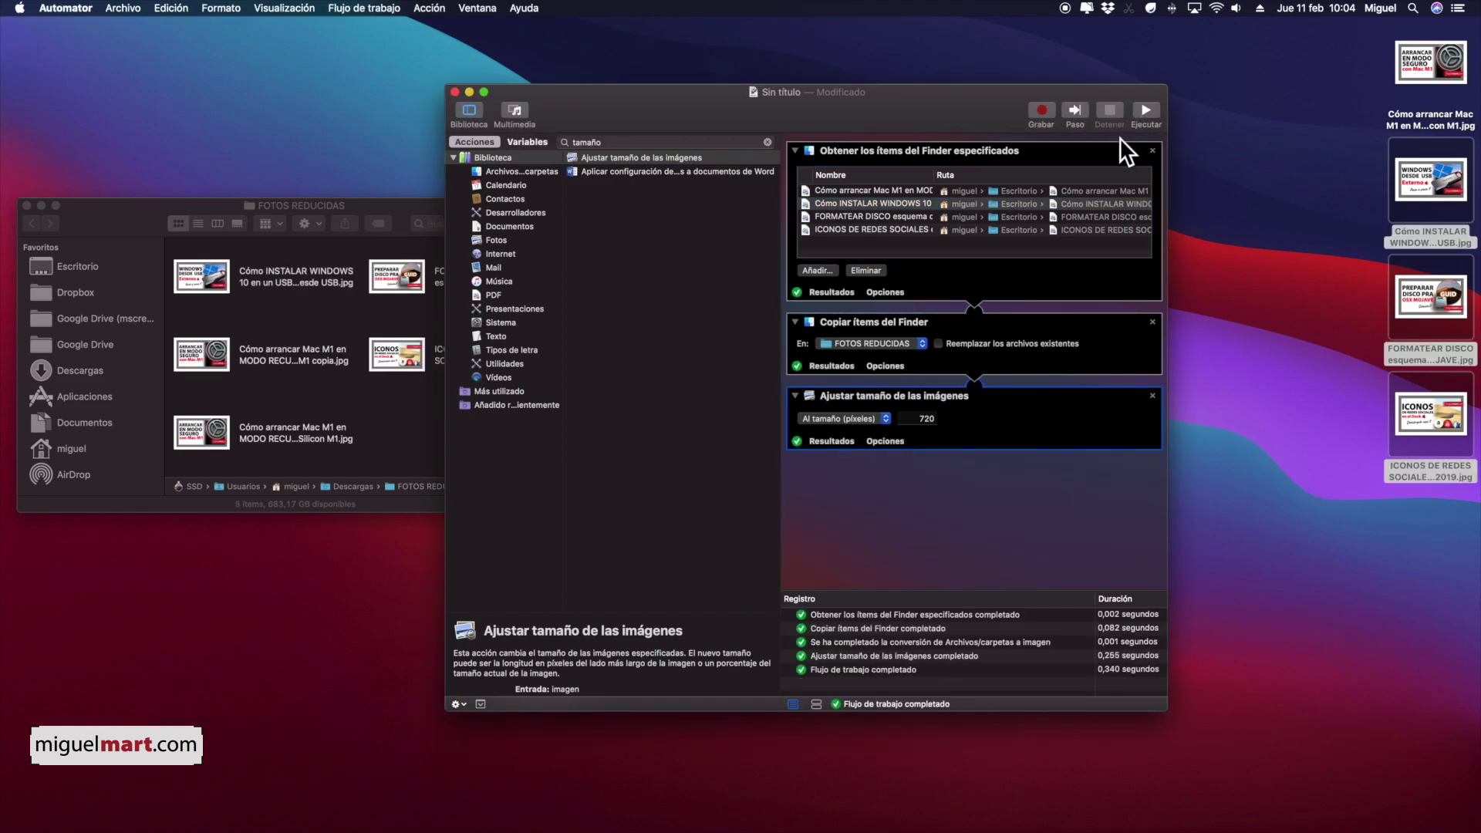
Preview the resized images in the FOTOS REDUCIDAS folder with Quick Look
click(325, 387)
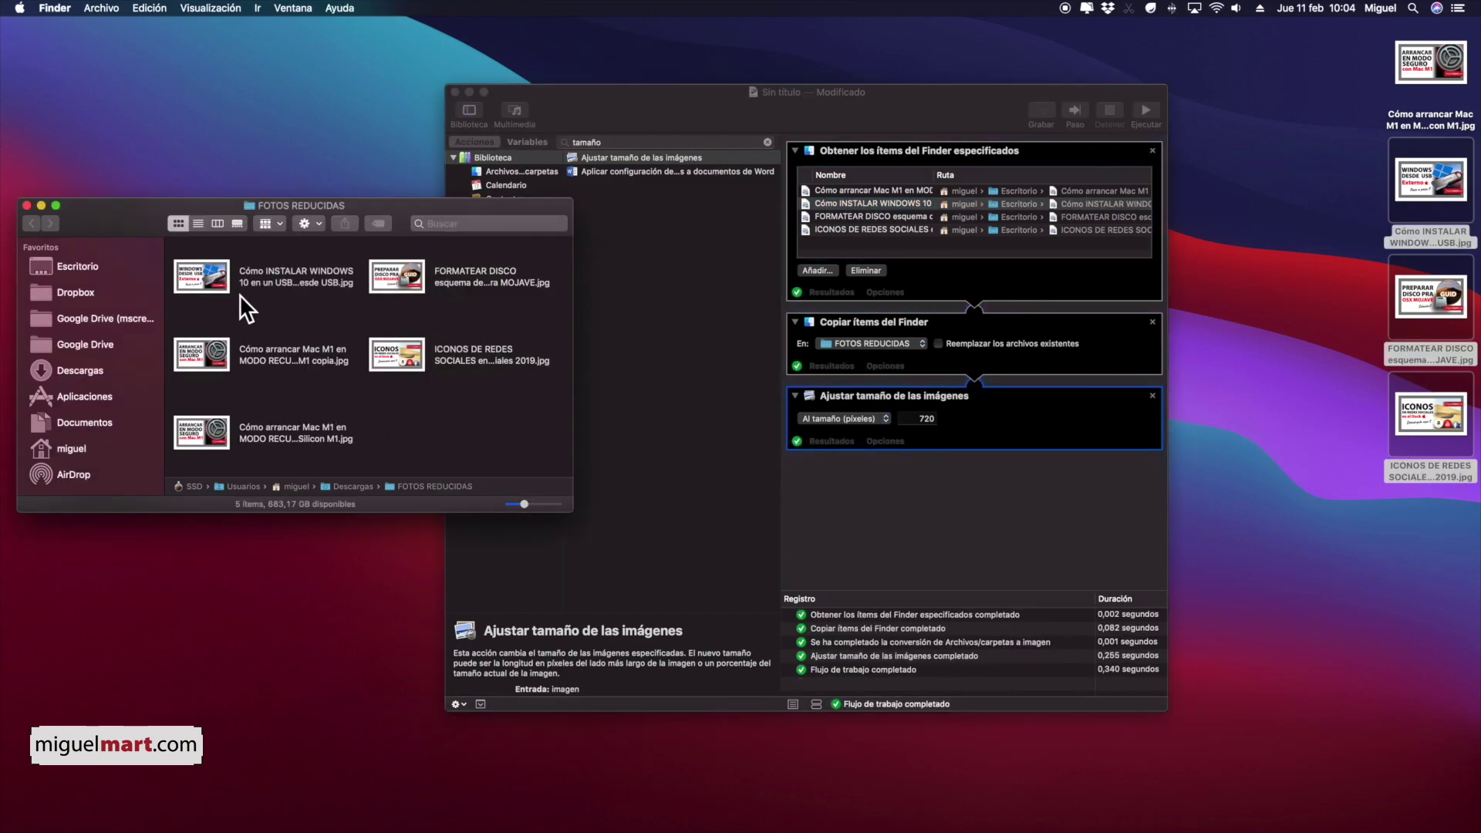
click(213, 276)
key(space)
key(Right)
key(Left)
key(Down)
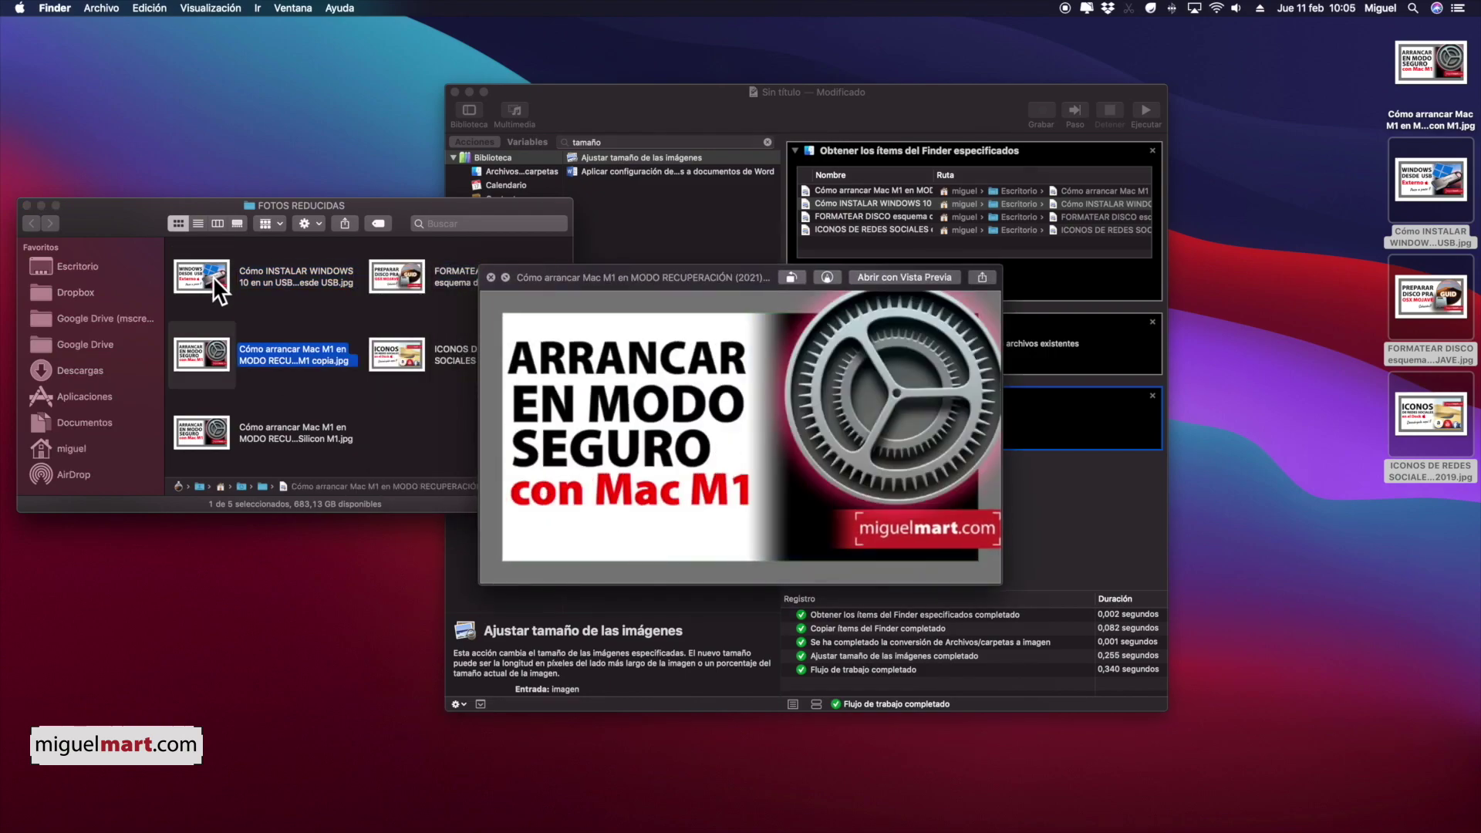
key(space)
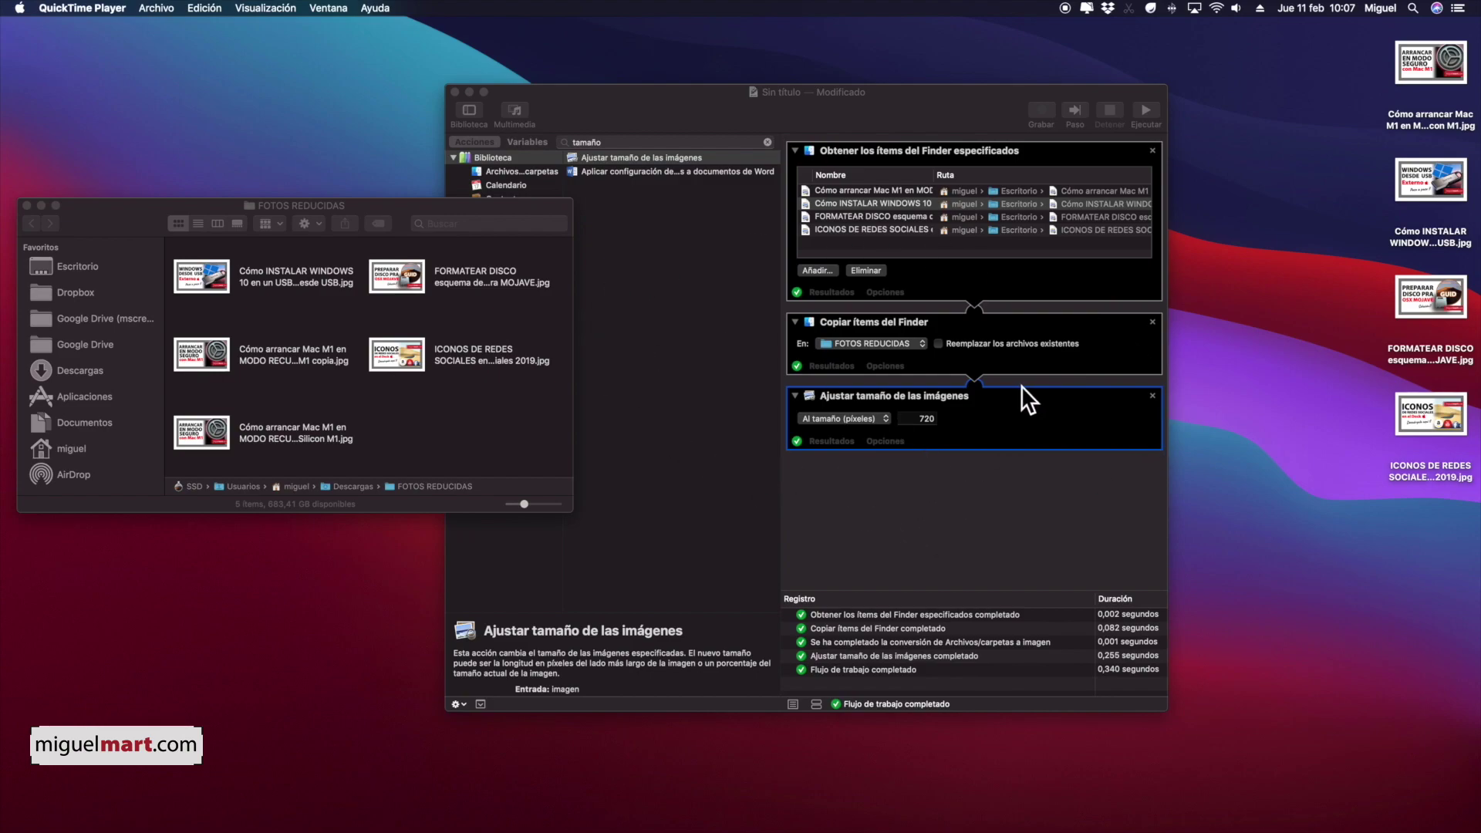
Close the untitled workflow and save it as FOTOS-720 in the Escritorio folder
click(687, 359)
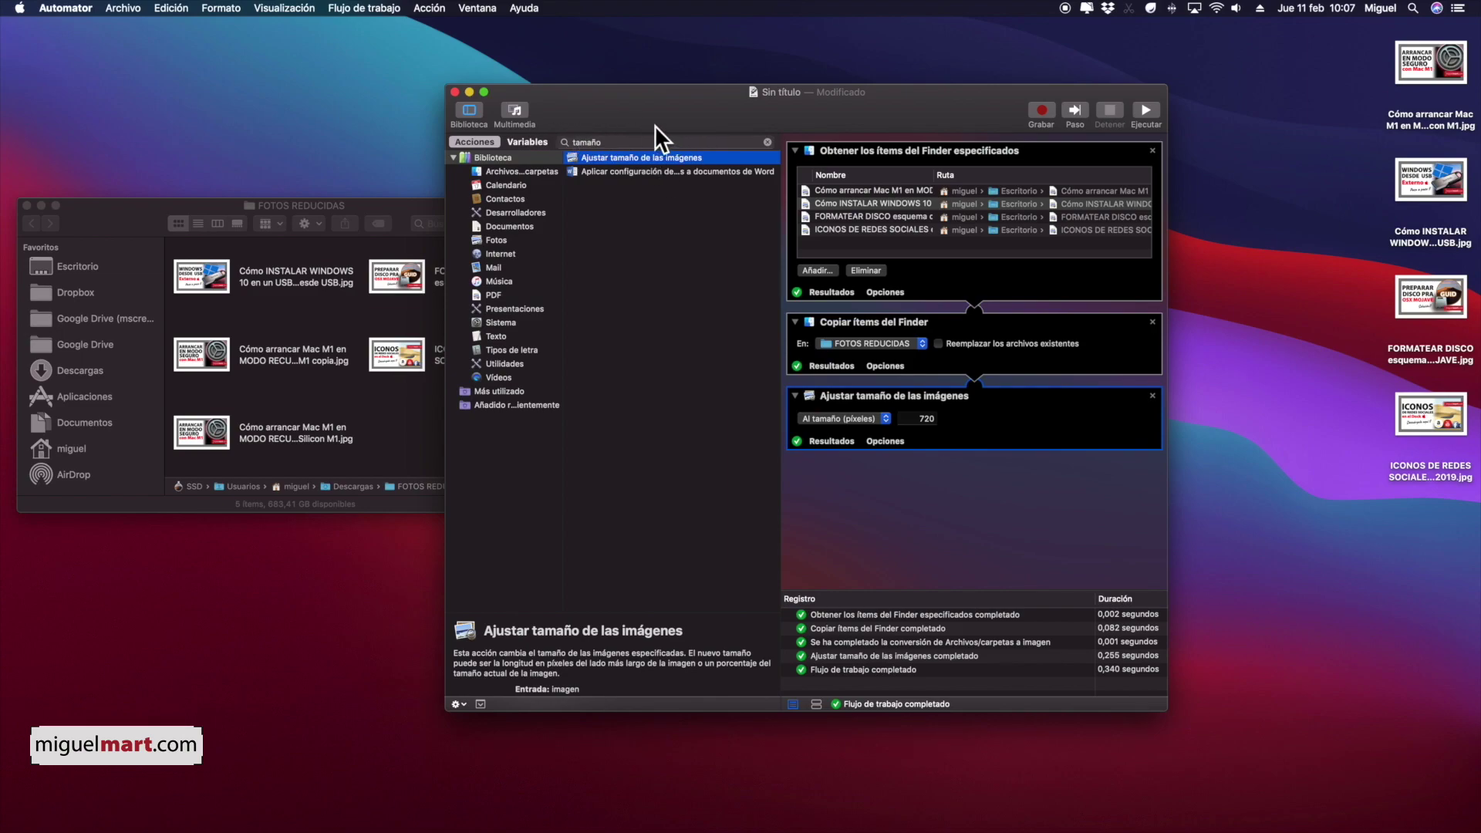
click(455, 90)
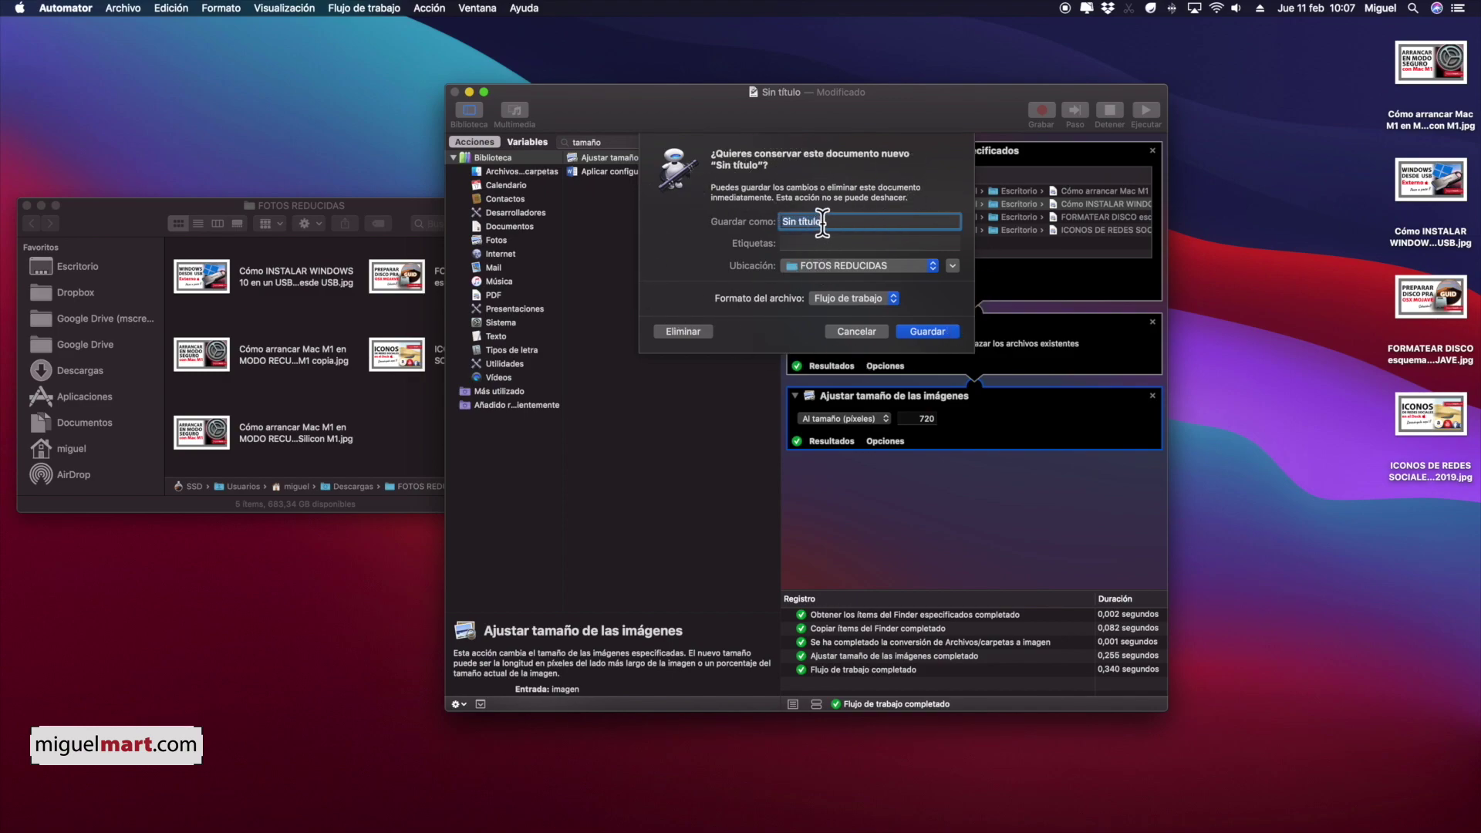
key(BackSpace)
text(FOTOS-720)
click(929, 266)
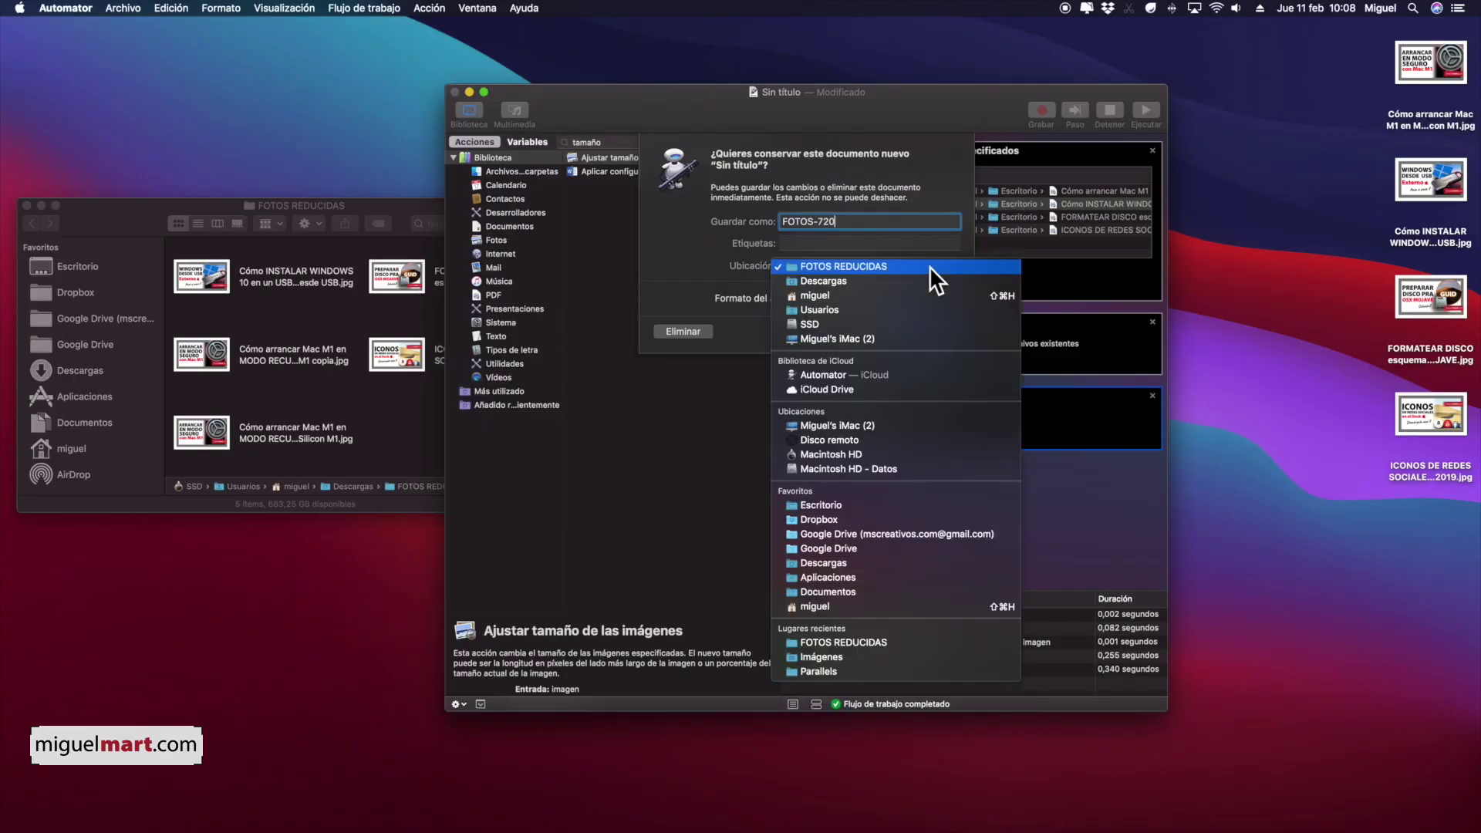
click(886, 505)
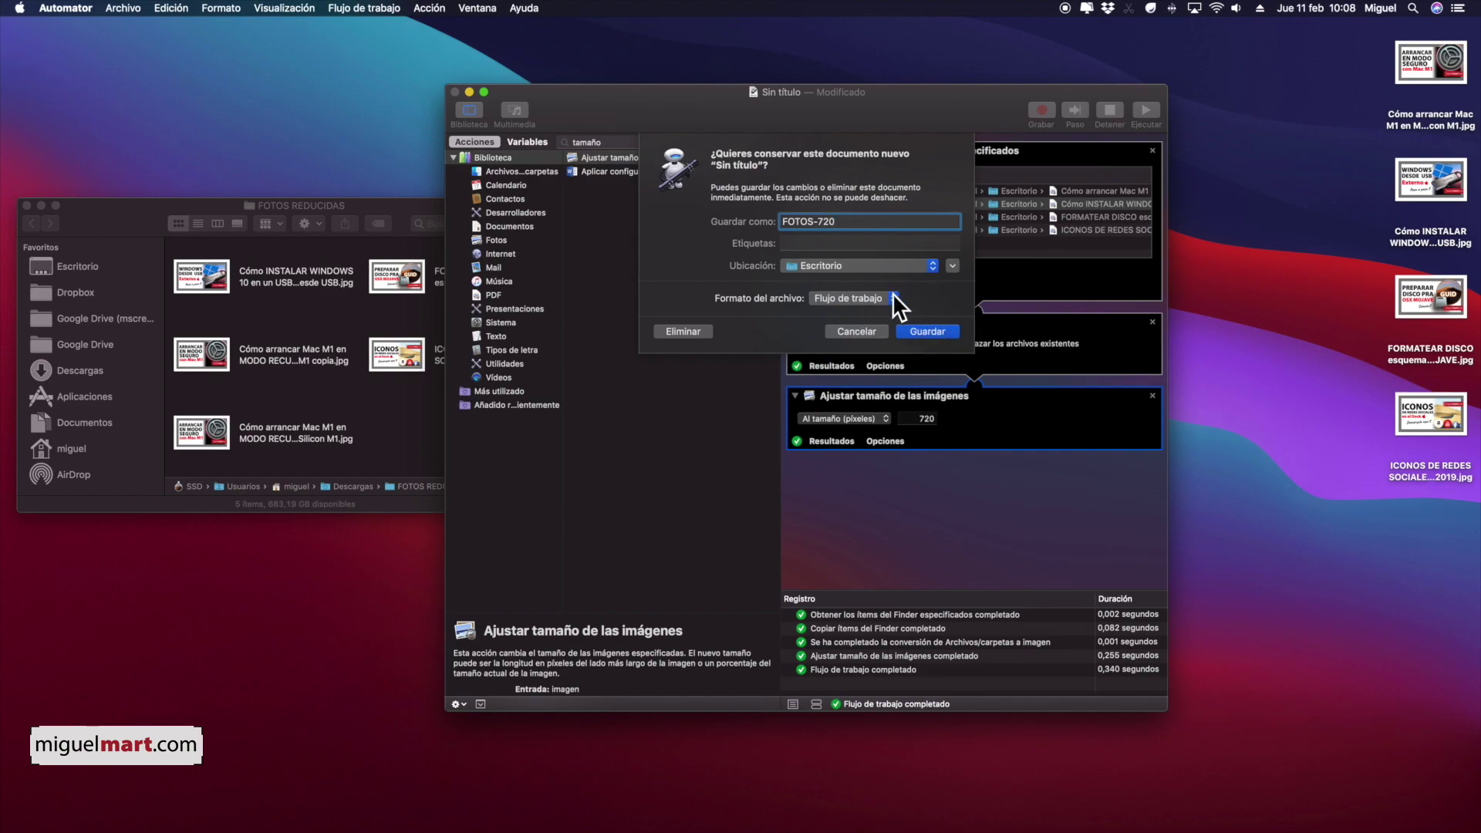
click(929, 331)
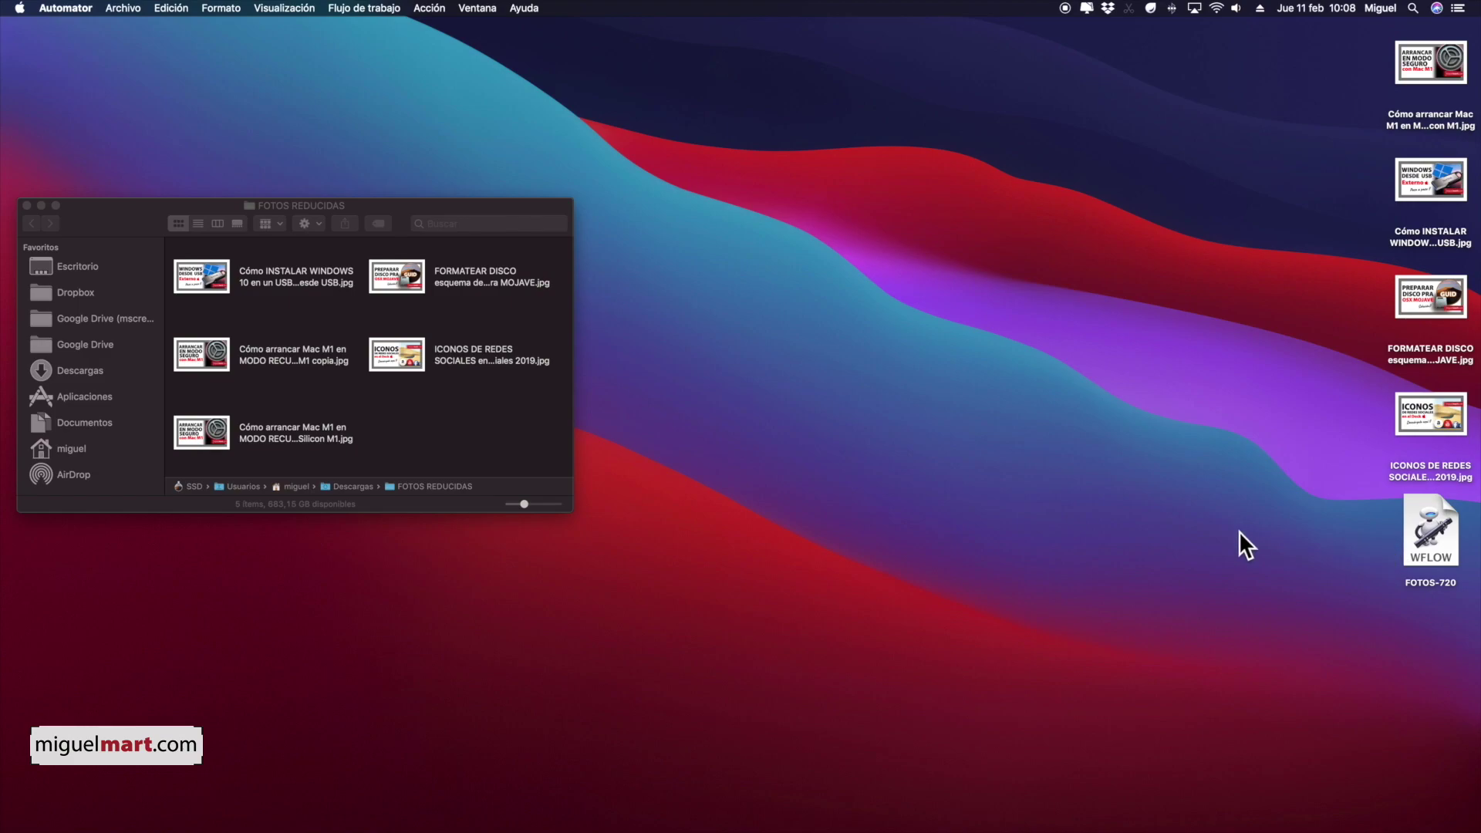
Delete all images from the FOTOS REDUCIDAS folder, then make its window narrower and taller and move it near the desktop's upper-left corner
click(492, 406)
drag(541, 264, 197, 454)
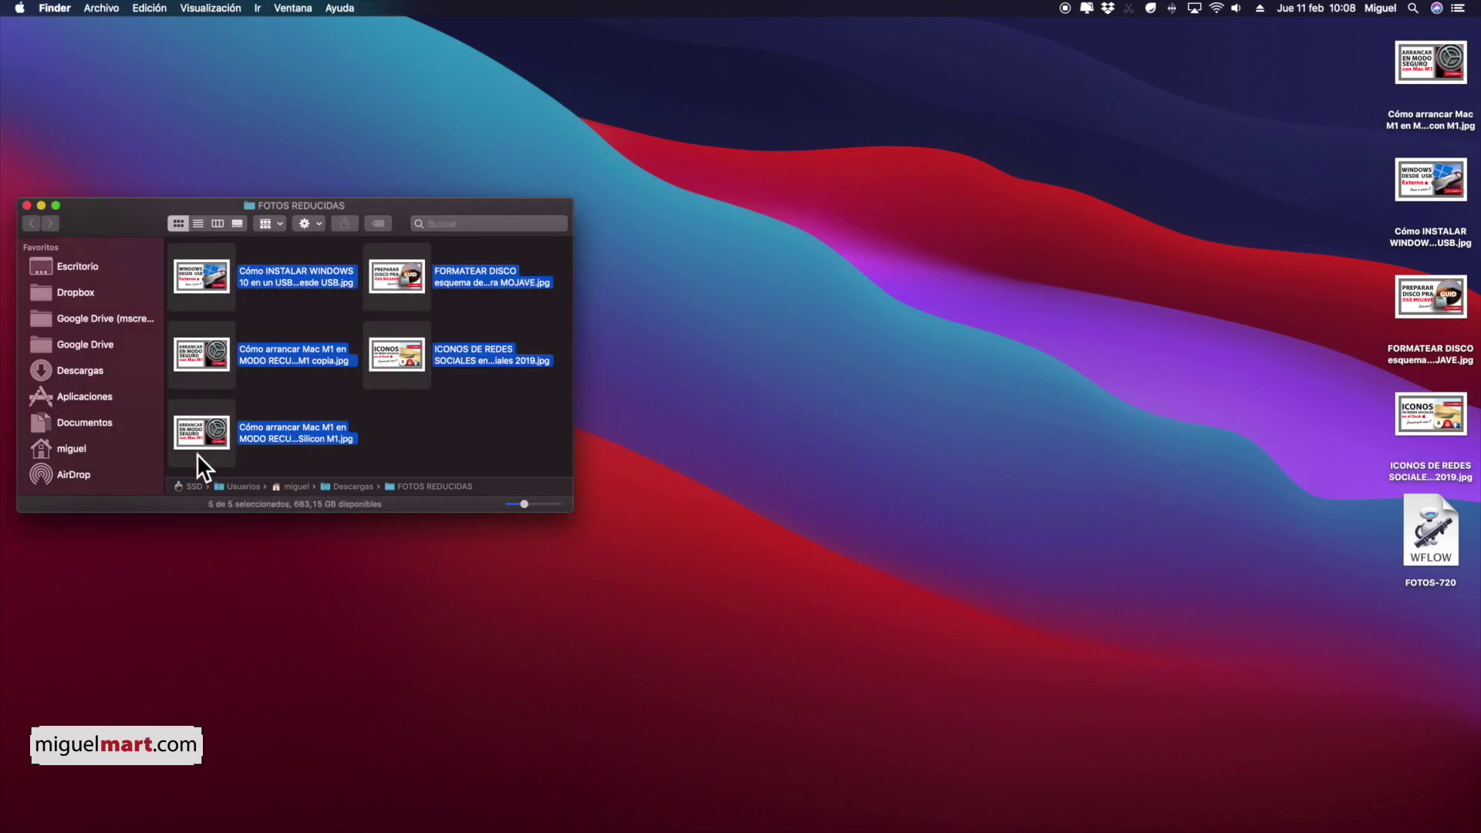
key(super+BackSpace)
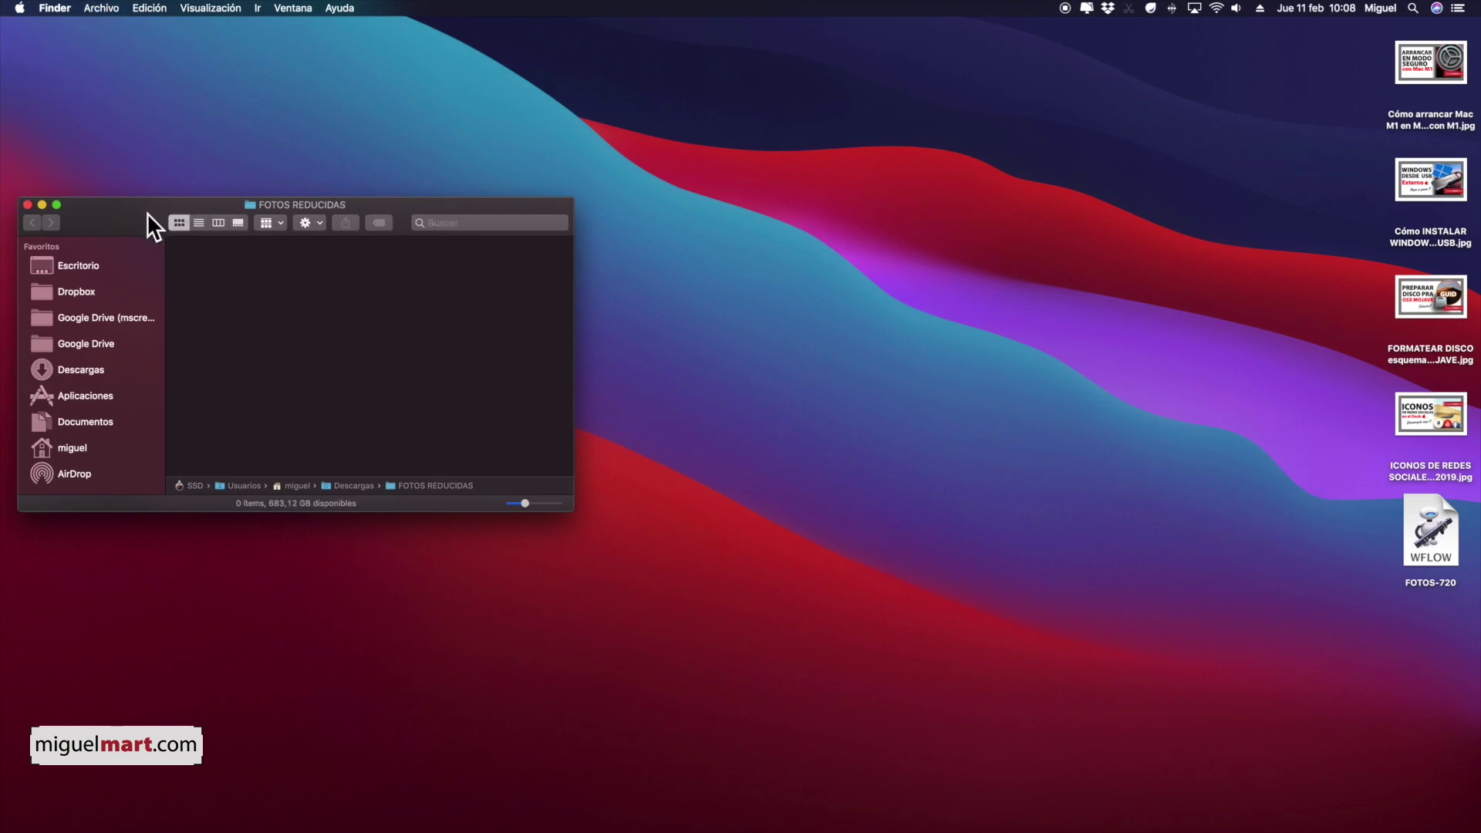
drag(146, 216, 193, 112)
drag(618, 409, 501, 657)
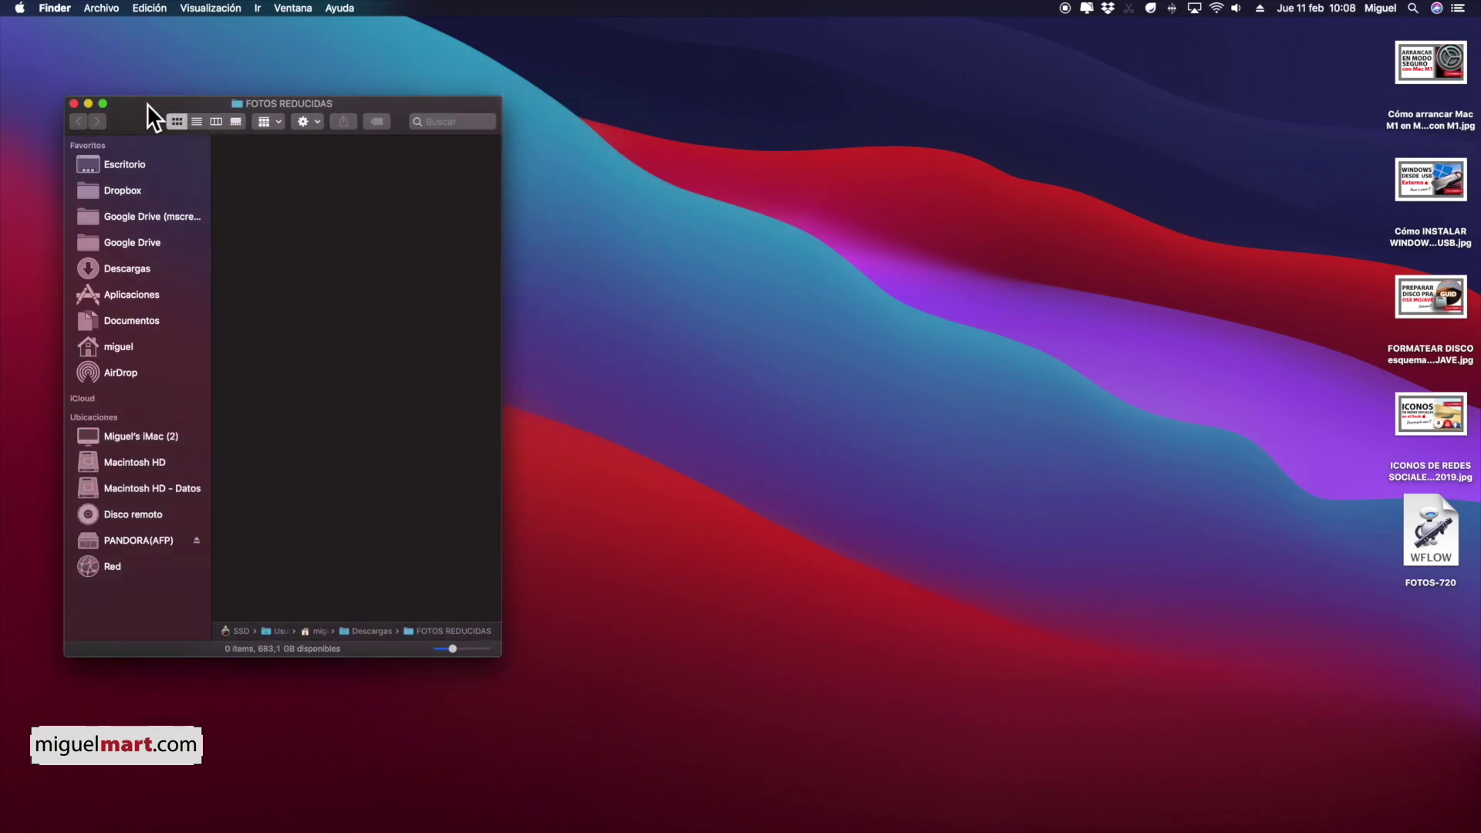
drag(147, 104, 142, 63)
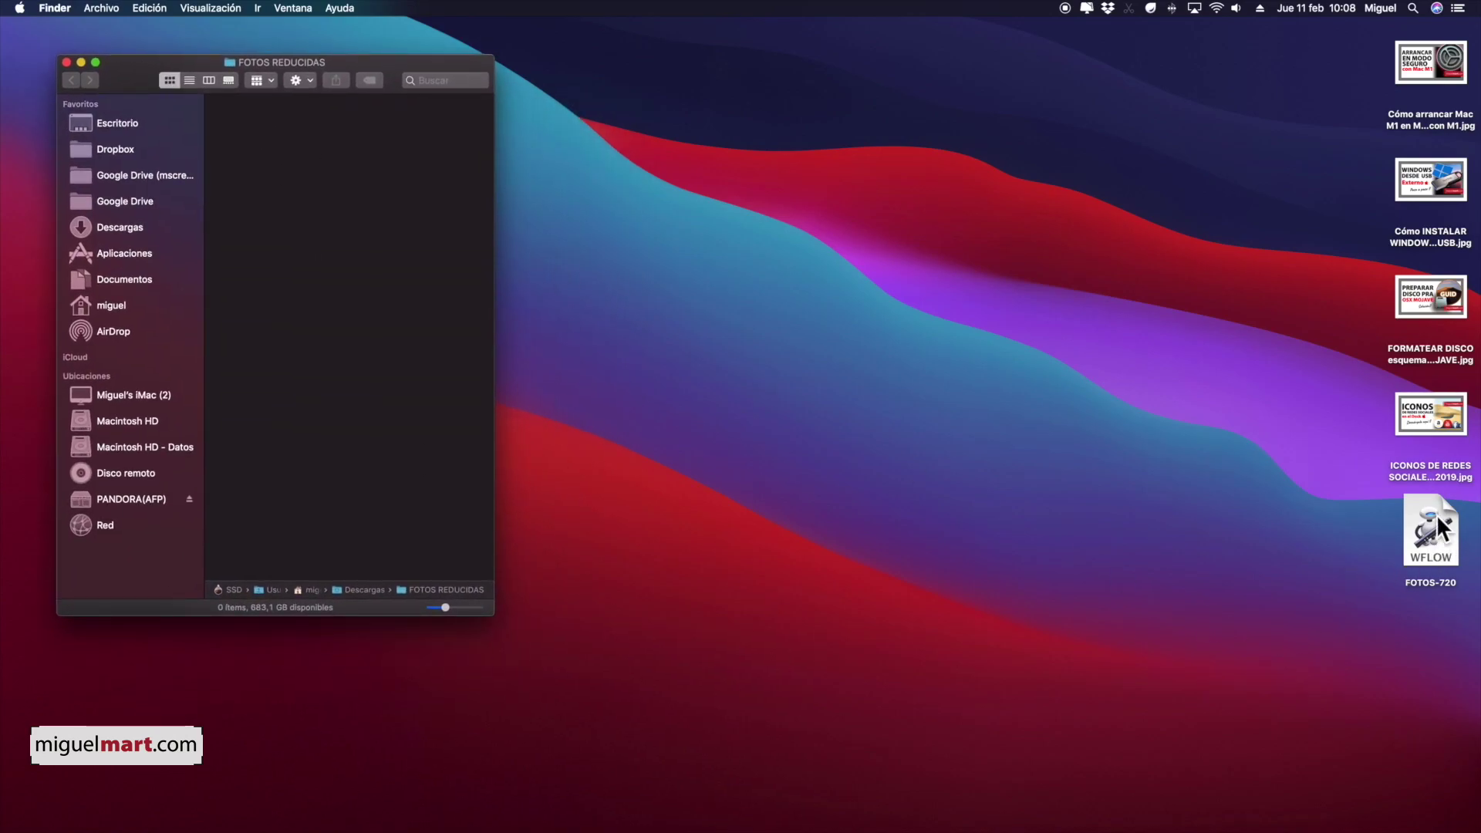
Open the ICONOS DOCK folder in Finder and move the FOTOS-720 workflow file from the desktop into it
mouse_move(1300, 772)
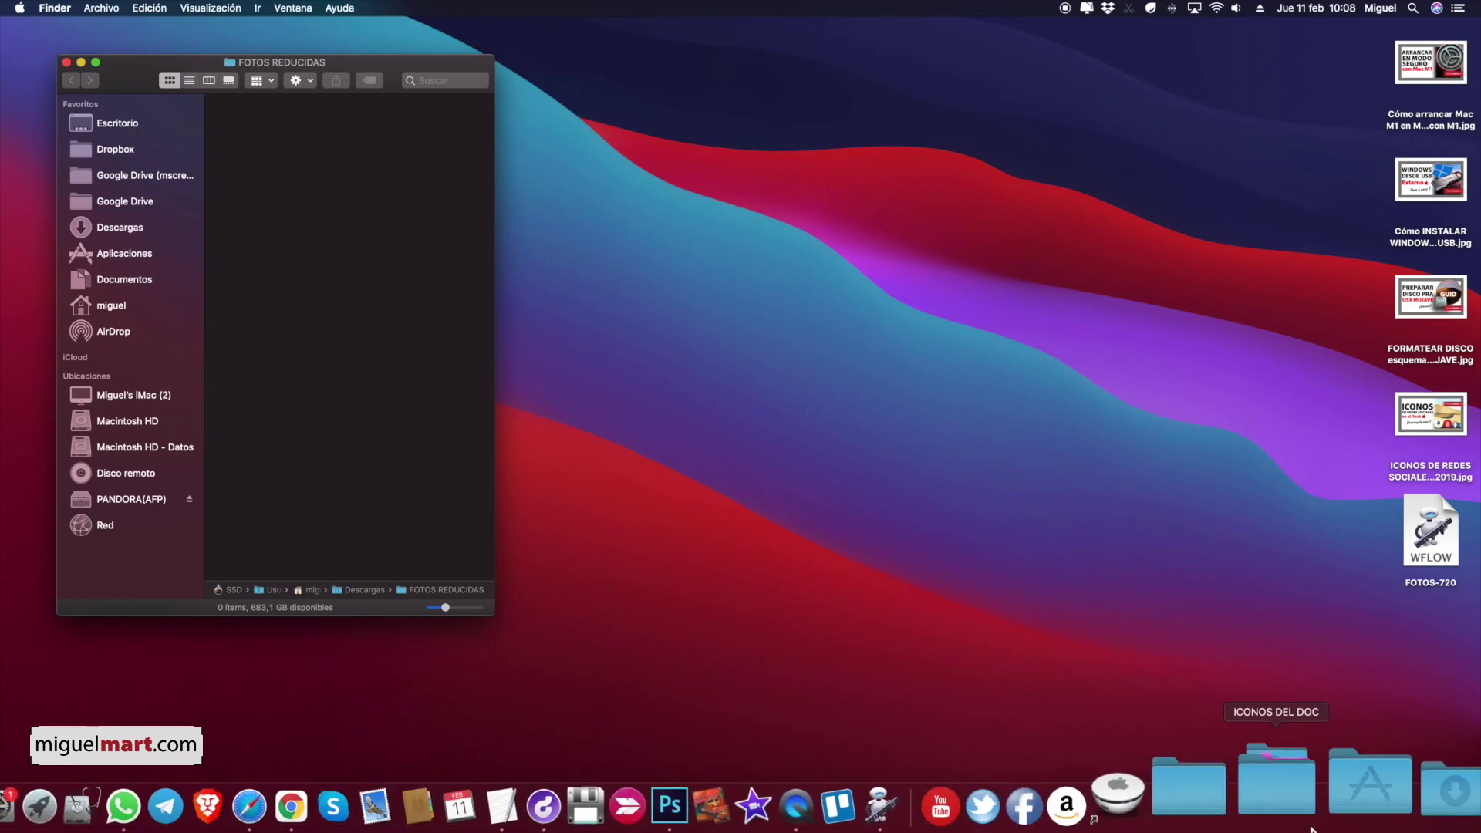
click(1307, 752)
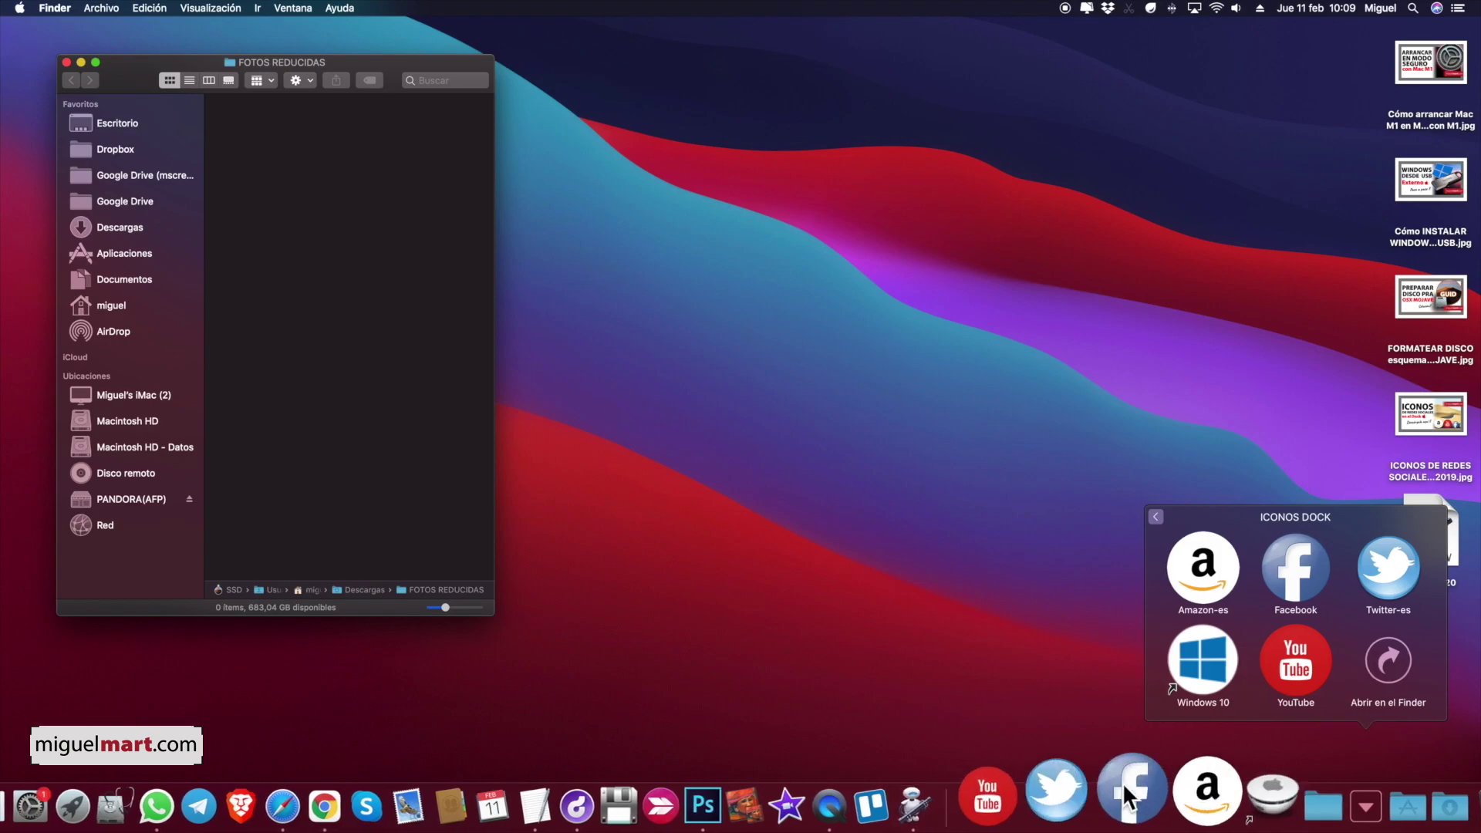
click(1390, 660)
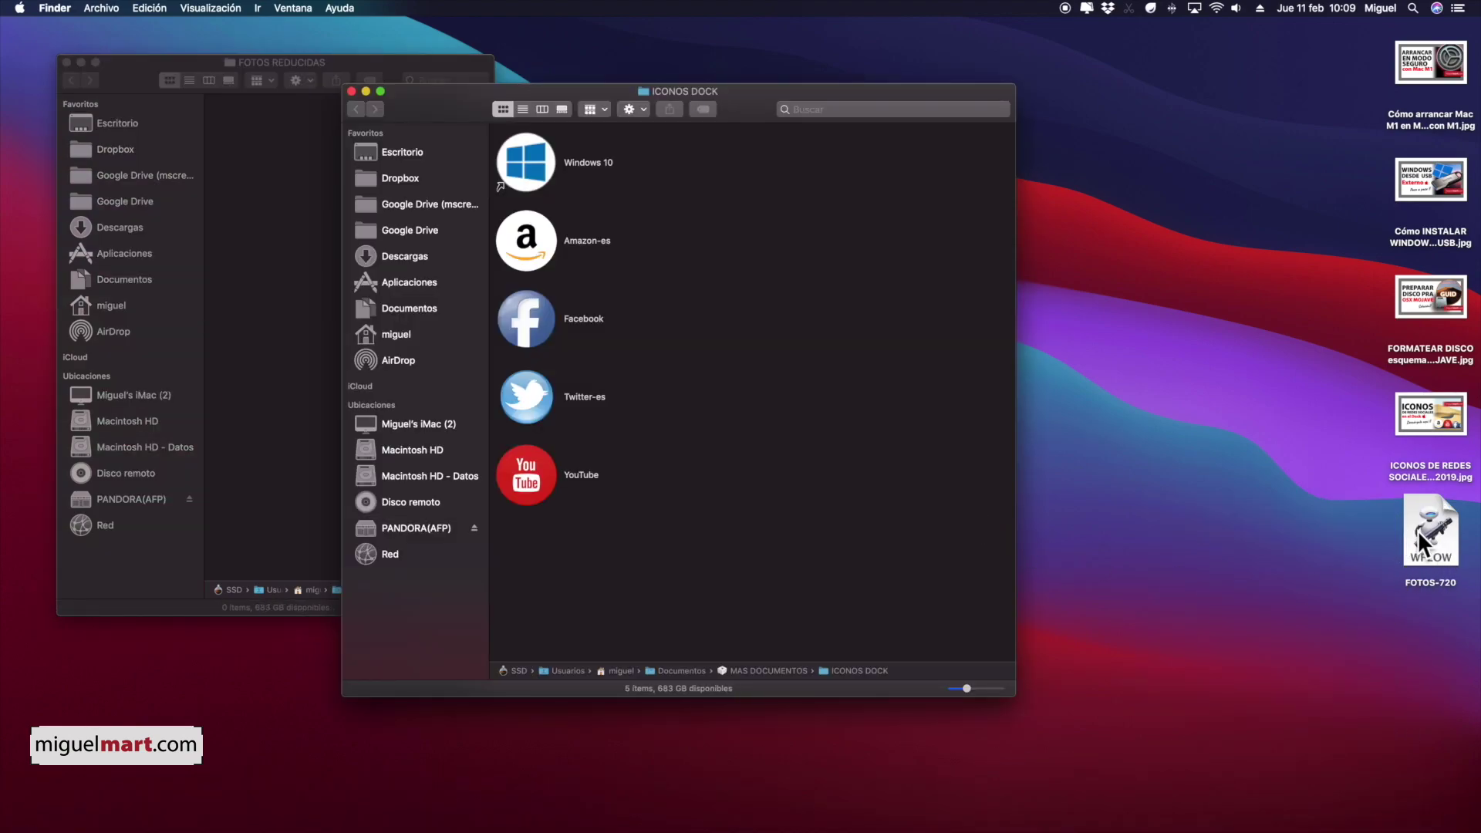
drag(1419, 530, 863, 476)
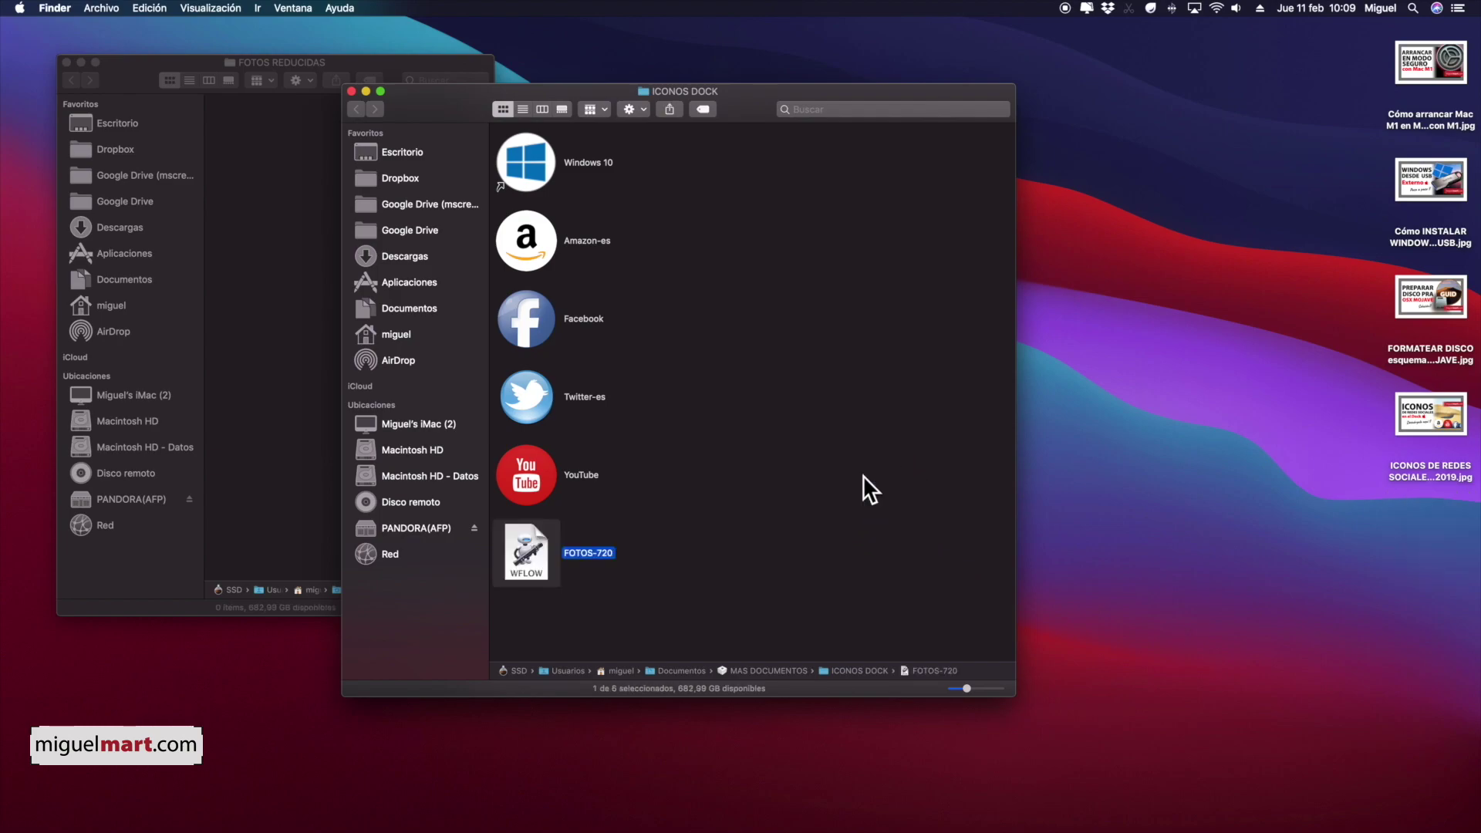
Add the FOTOS-720 workflow to the Dock beside the Amazon shortcut and close the ICONOS DOCK window
mouse_move(518, 549)
mouse_down()
mouse_move(631, 574)
mouse_move(766, 554)
mouse_move(529, 551)
mouse_up()
drag(524, 558, 1182, 812)
click(351, 91)
click(1216, 604)
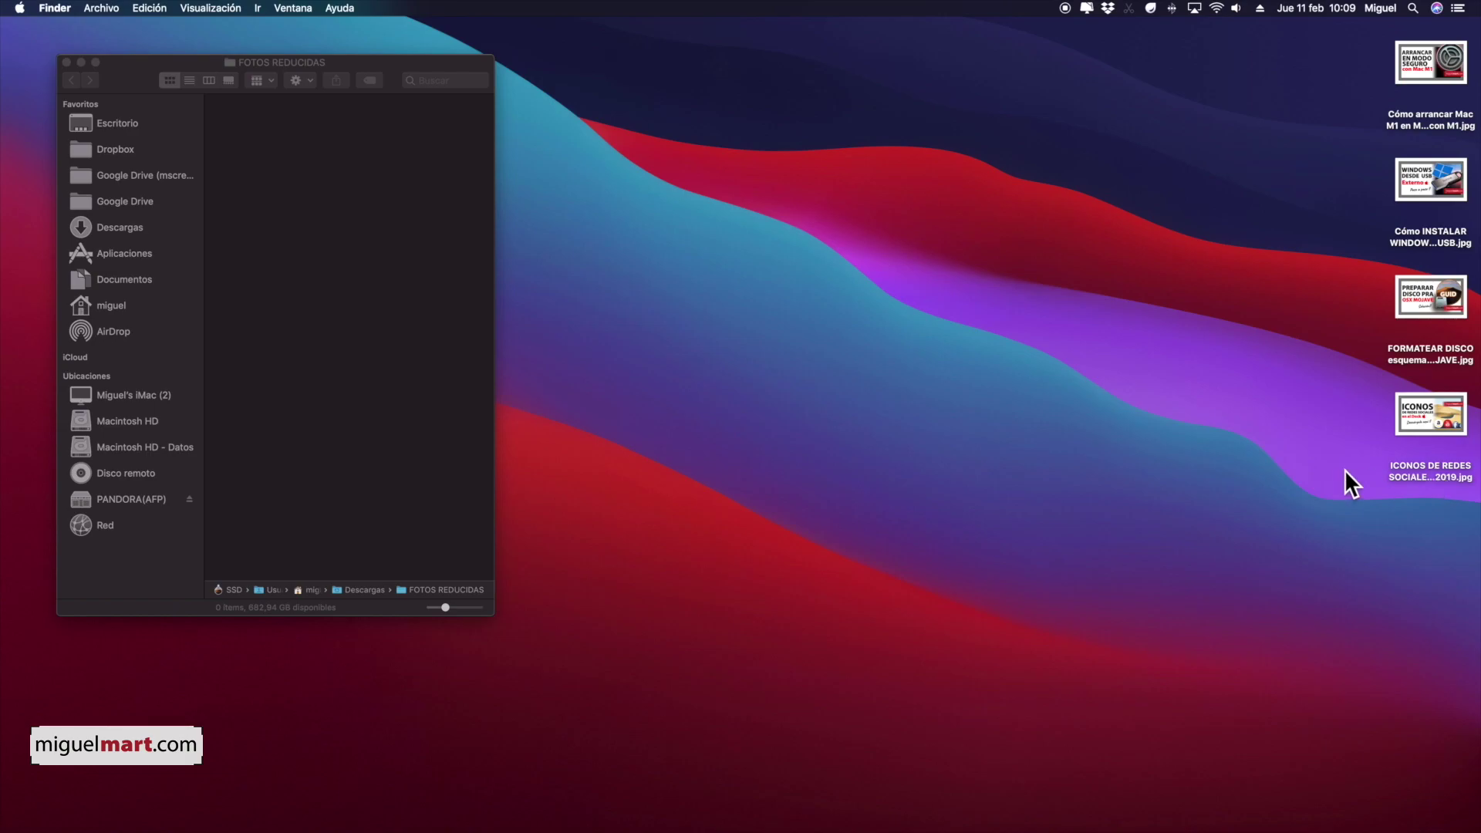
Open the FOTOS-720 workflow from the Dock and remove all images from its specified Finder items
mouse_move(1096, 829)
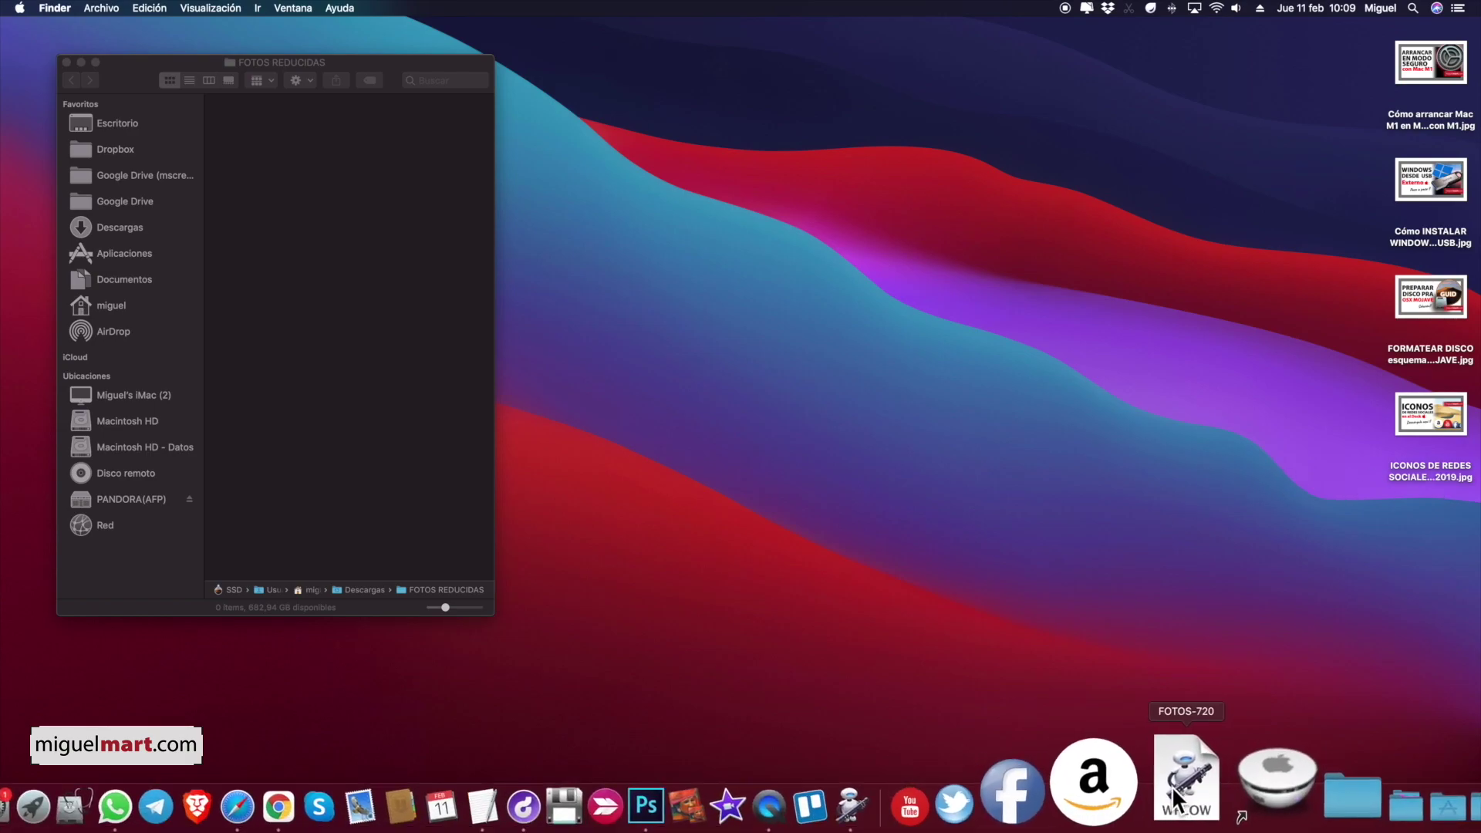
click(1173, 803)
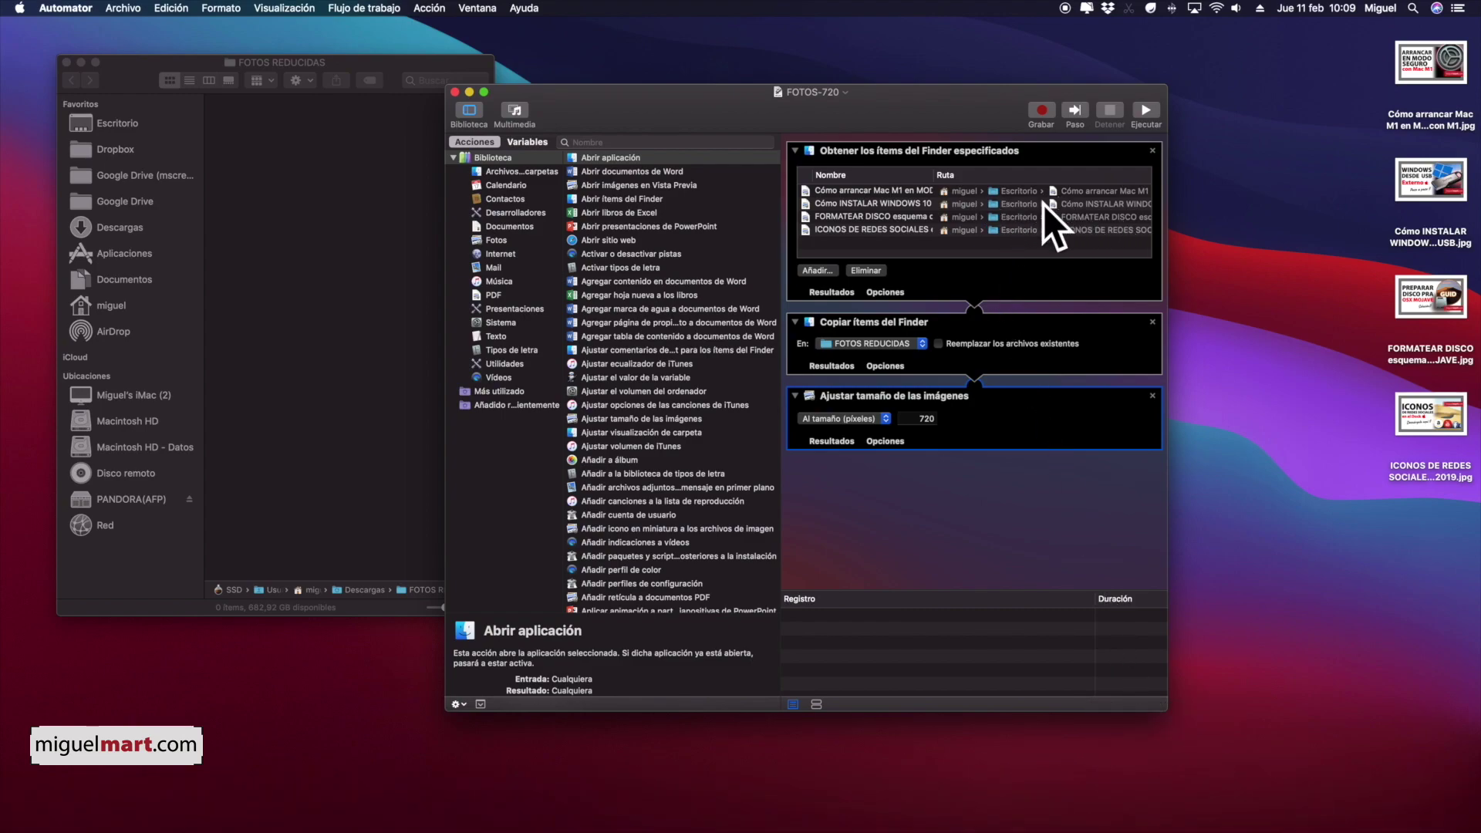
click(876, 189)
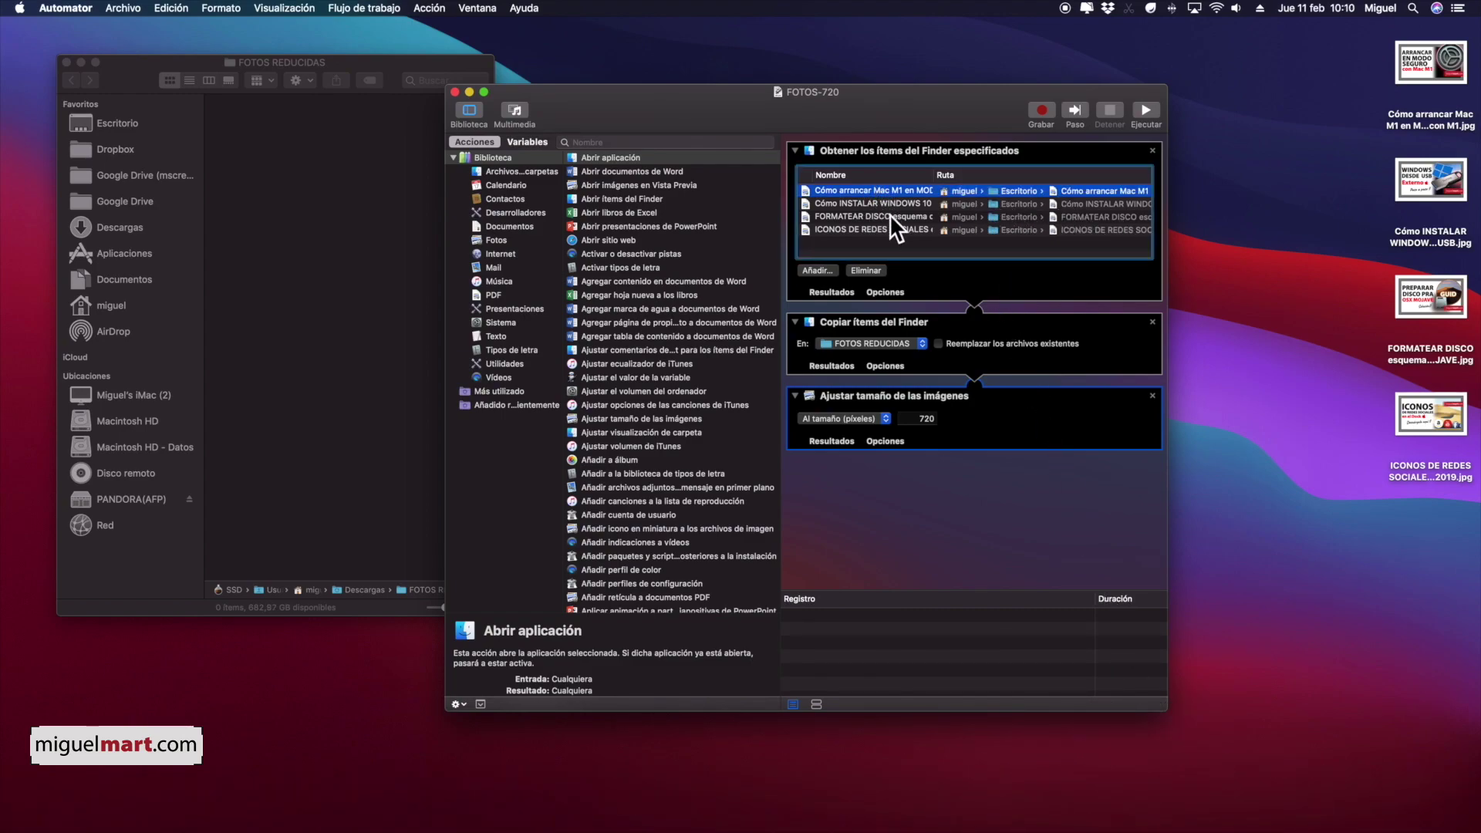
key(super+a)
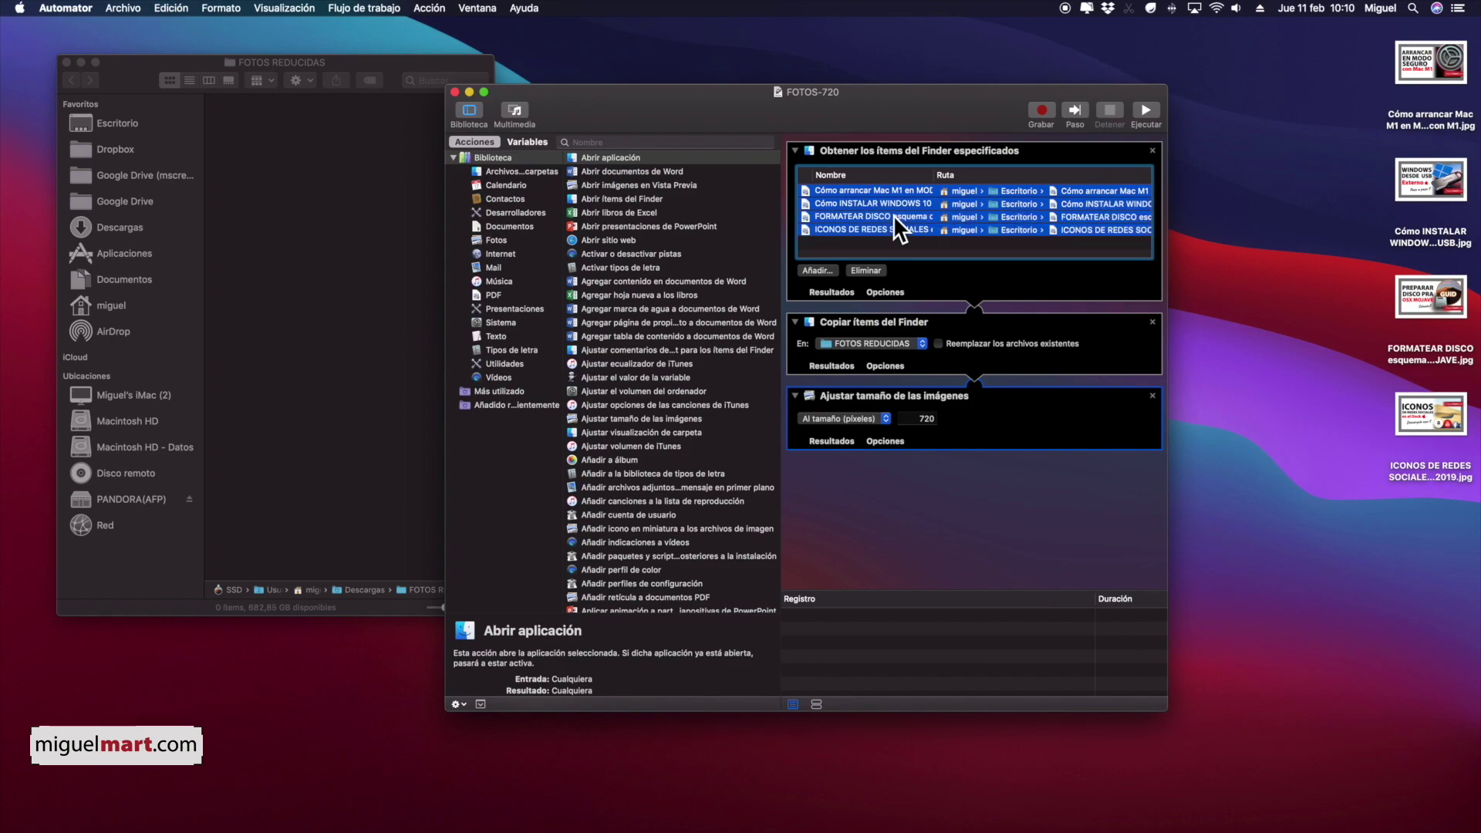
key(BackSpace)
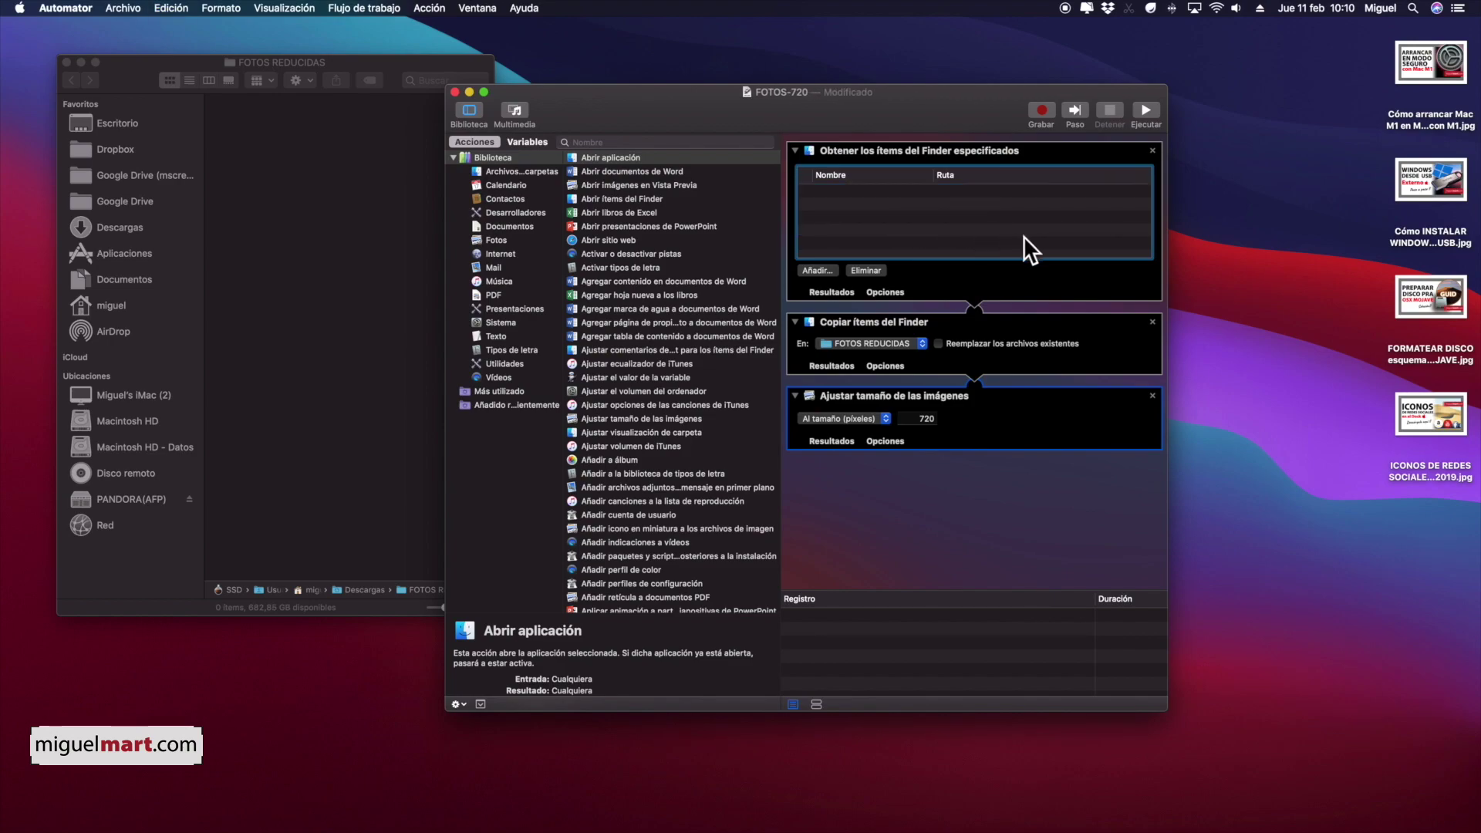
Add the first three desktop images to the specified Finder items, run the workflow and bring the FOTOS REDUCIDAS window forward
drag(1346, 55, 1470, 328)
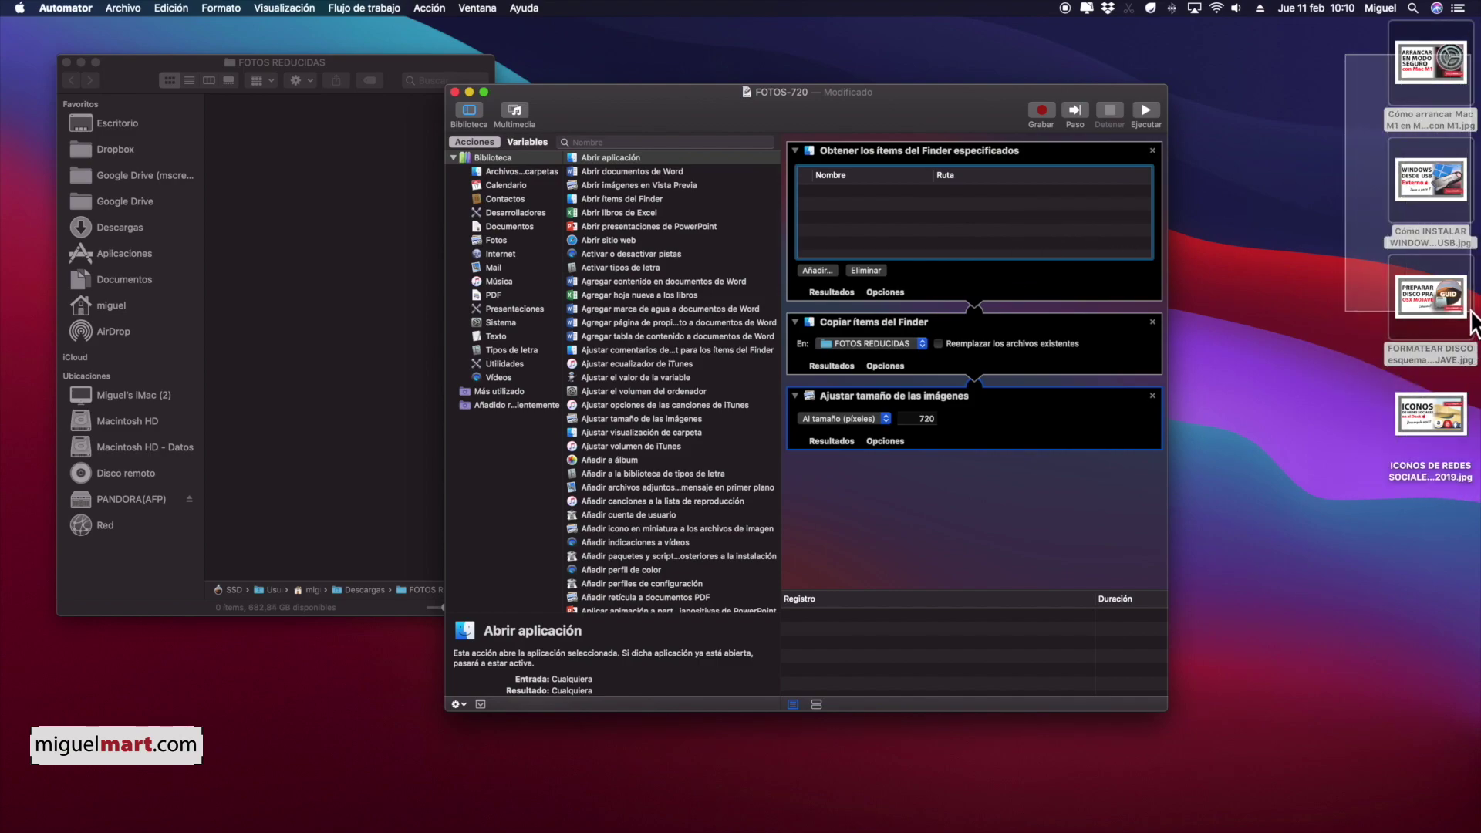
drag(1431, 73, 972, 216)
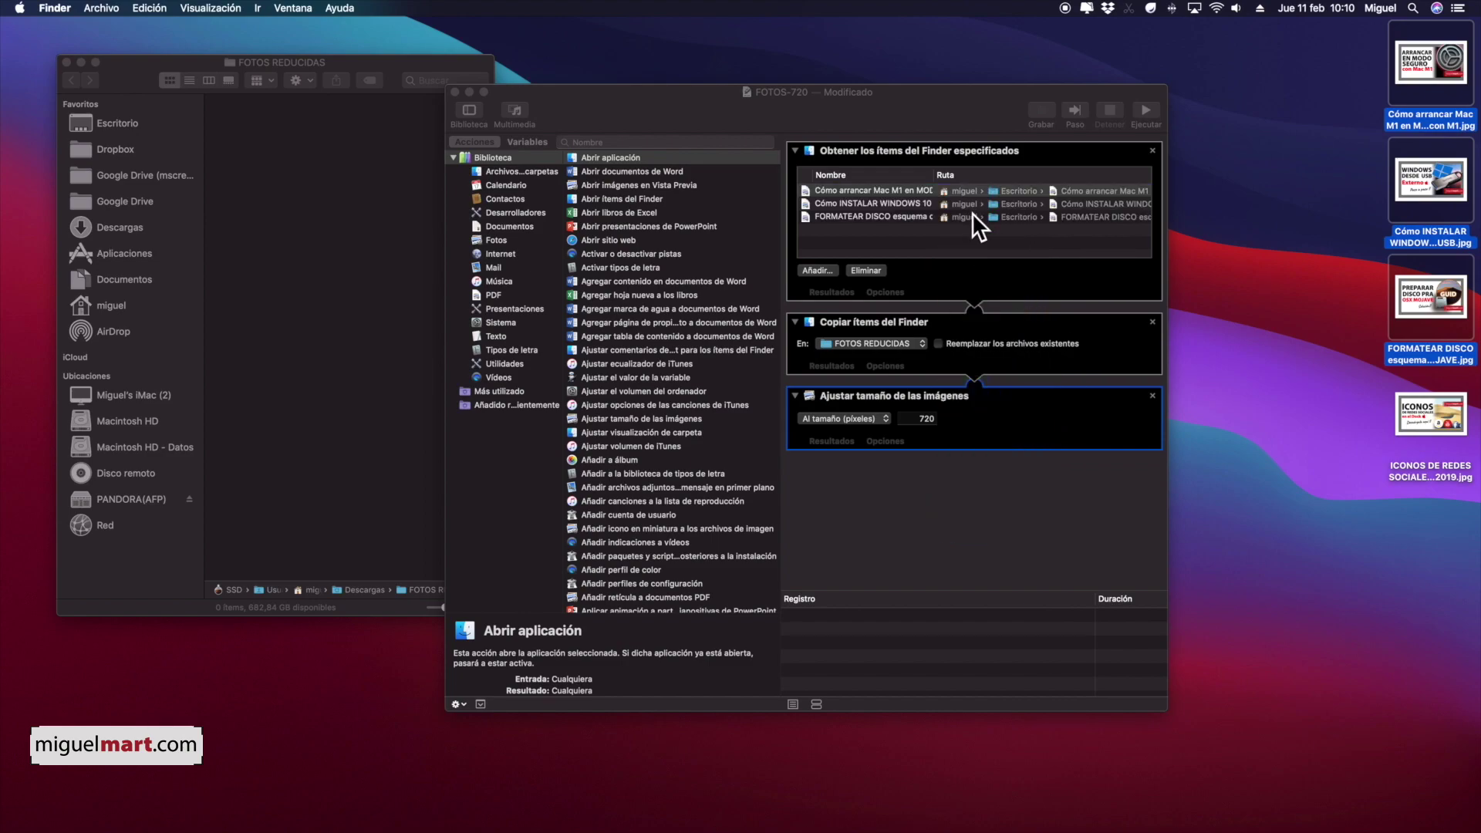
click(1147, 108)
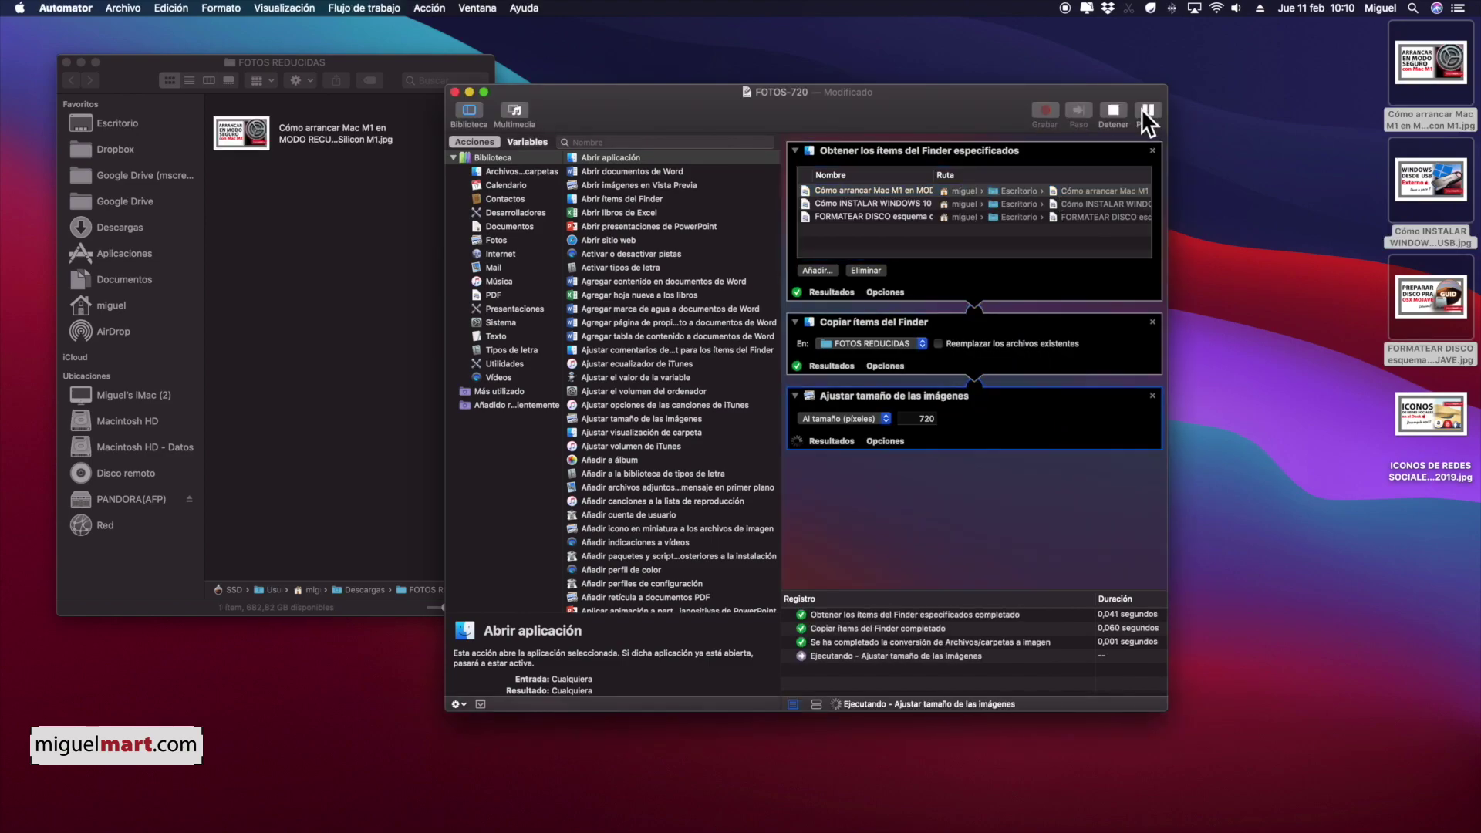
click(289, 400)
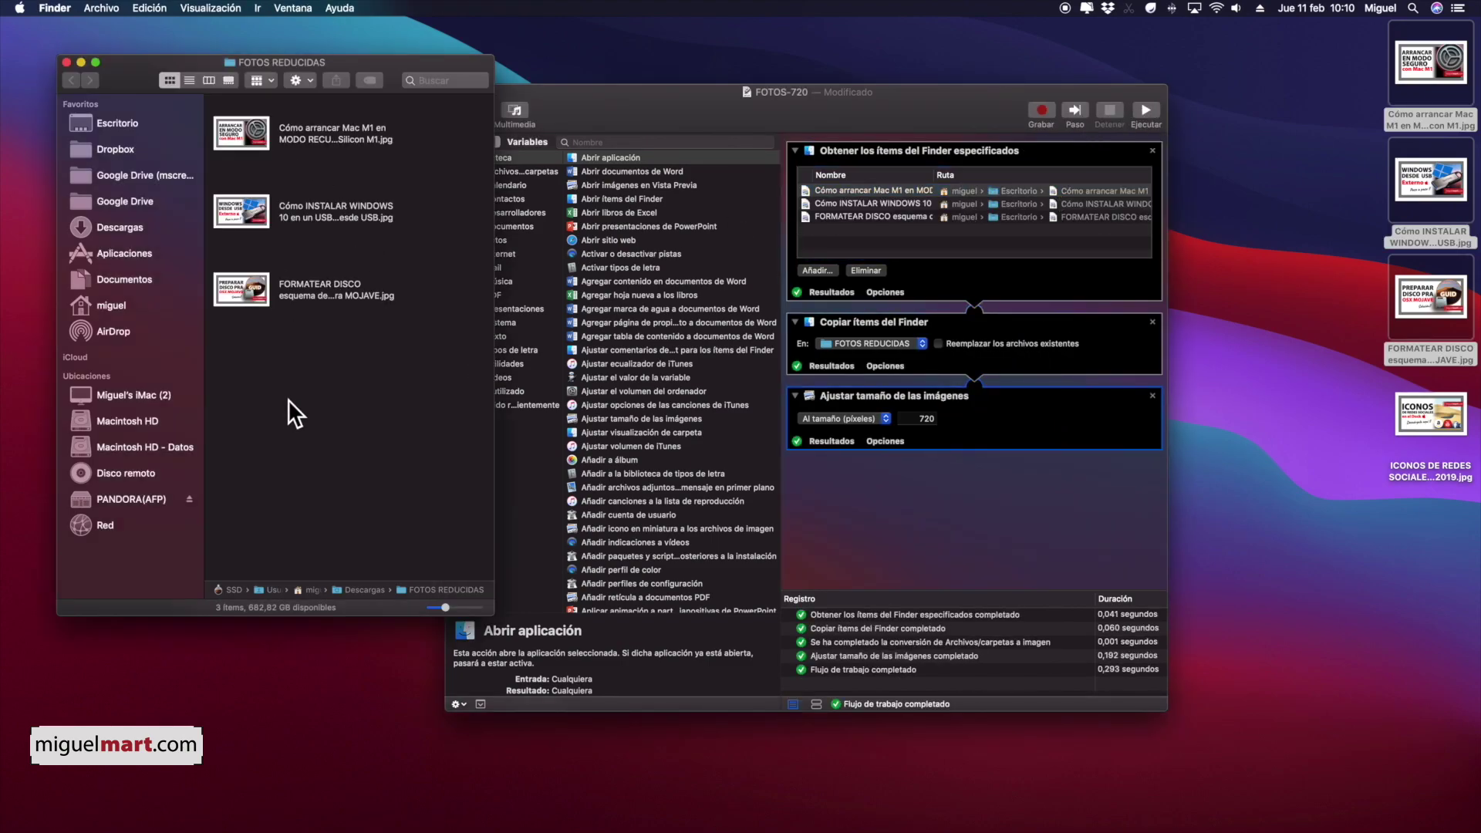